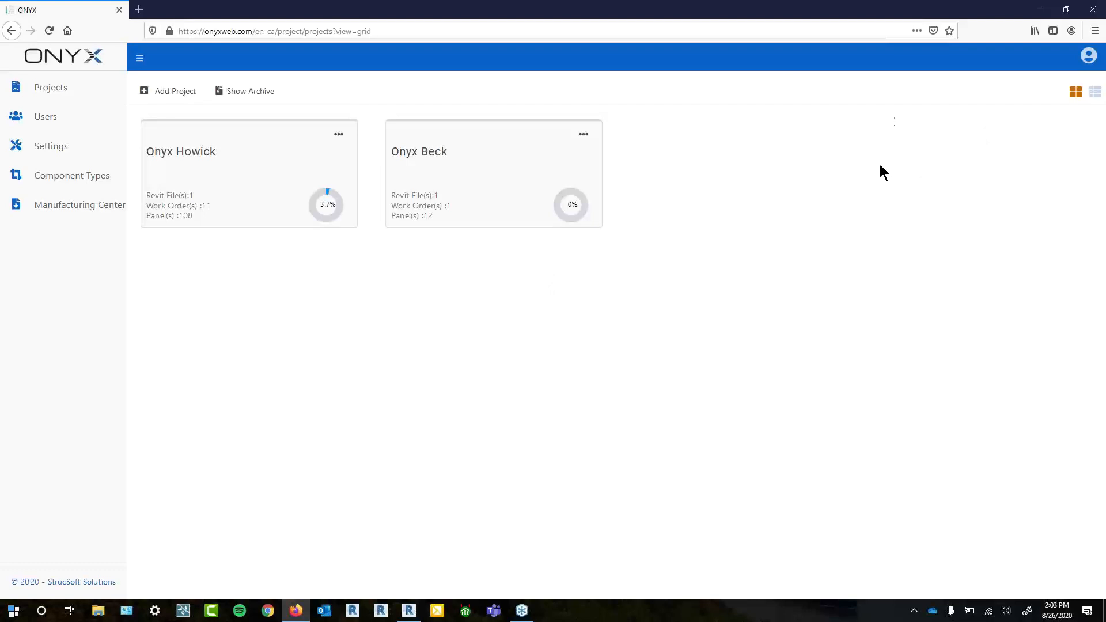
- Look at the account's user list and start a new user, then cancel it and return to Projects
{"action": "left_click", "coordinate": [74, 118]}
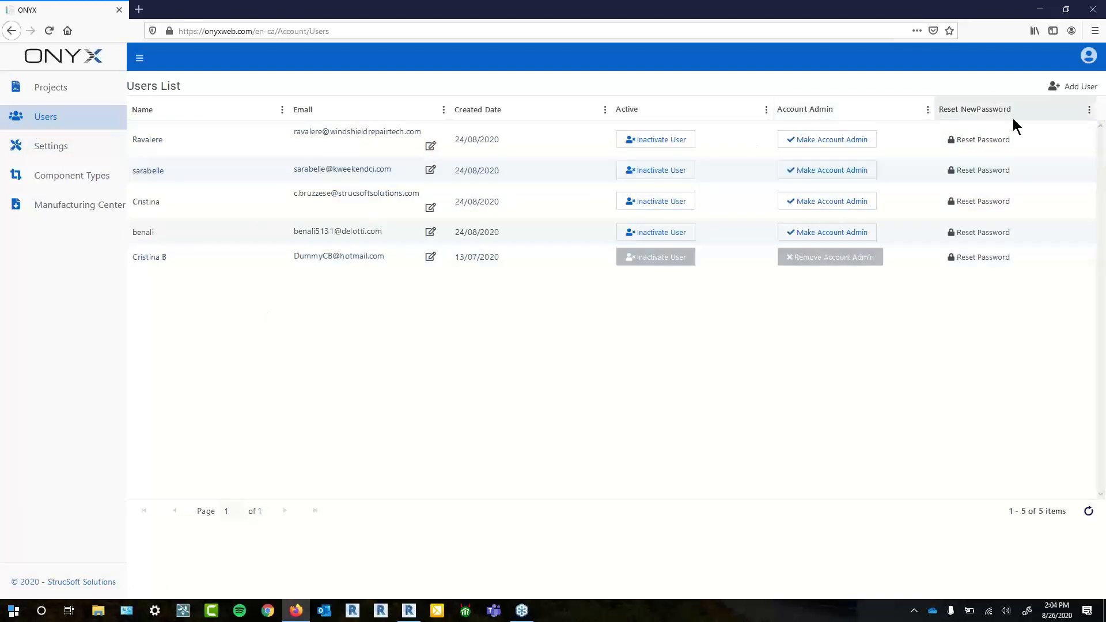
{"action": "left_click", "coordinate": [1071, 88]}
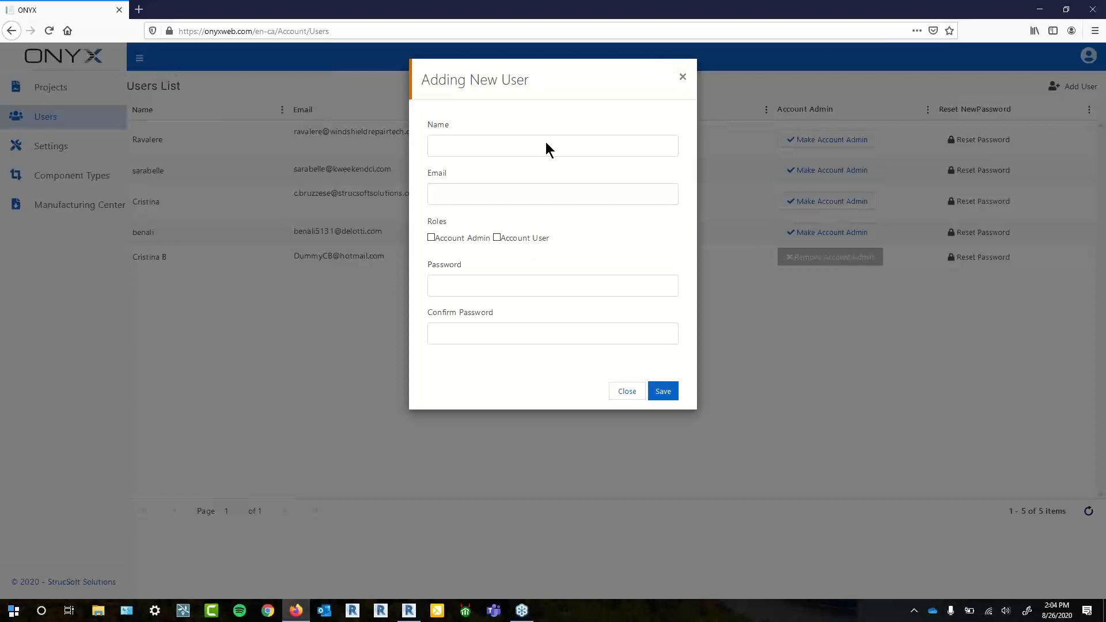
{"action": "left_click", "coordinate": [683, 77]}
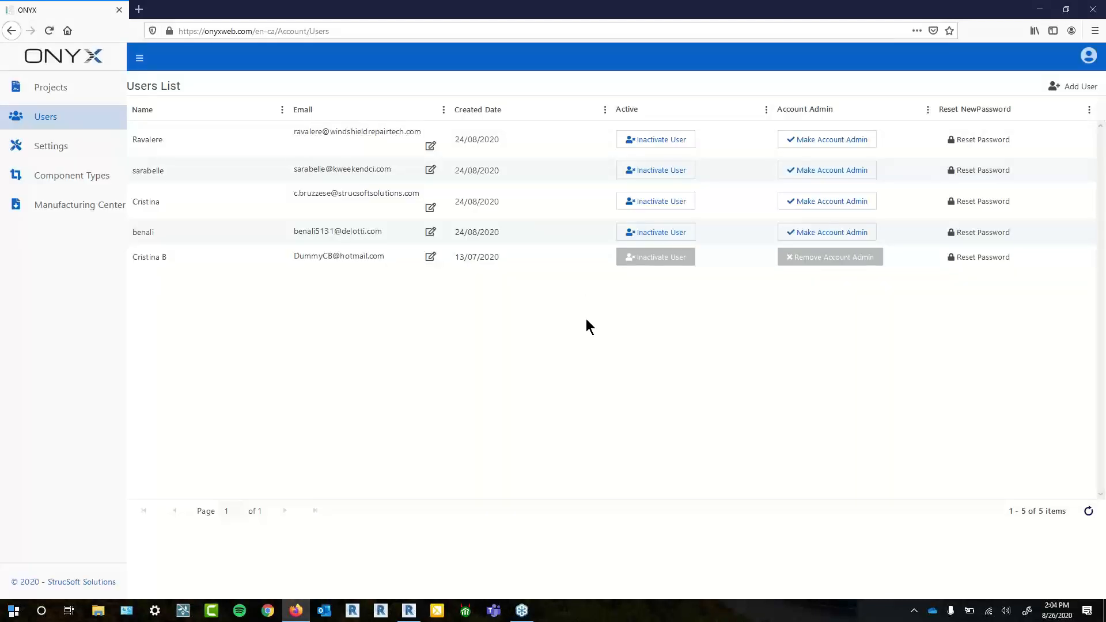
{"action": "left_click", "coordinate": [61, 93]}
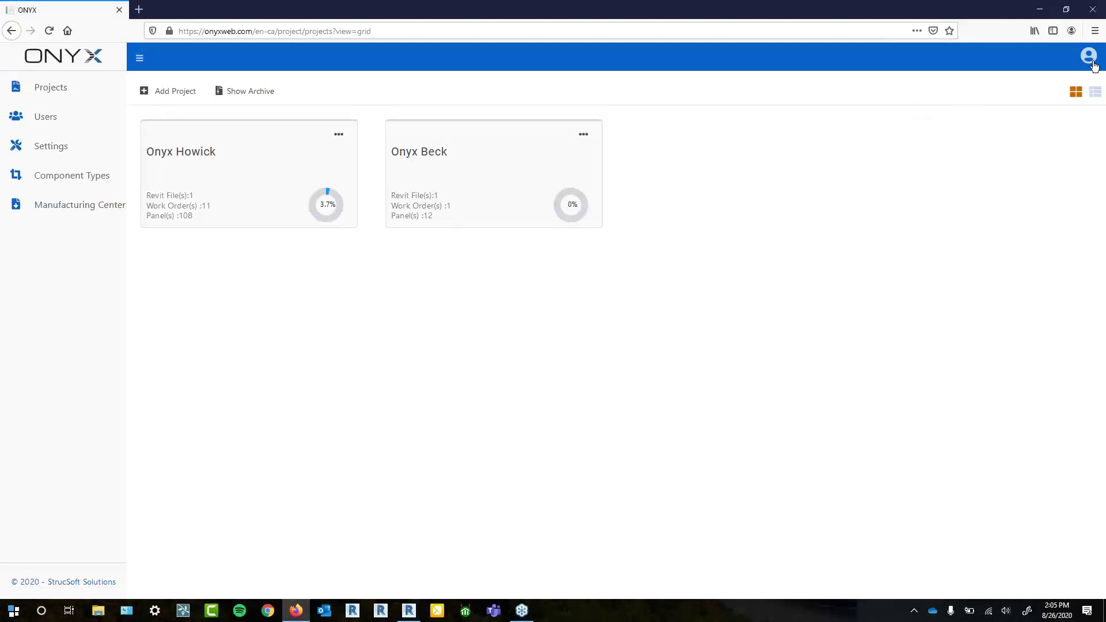
- Expand Settings, then log out and sign in with a second user's saved login
{"action": "left_click", "coordinate": [22, 148]}
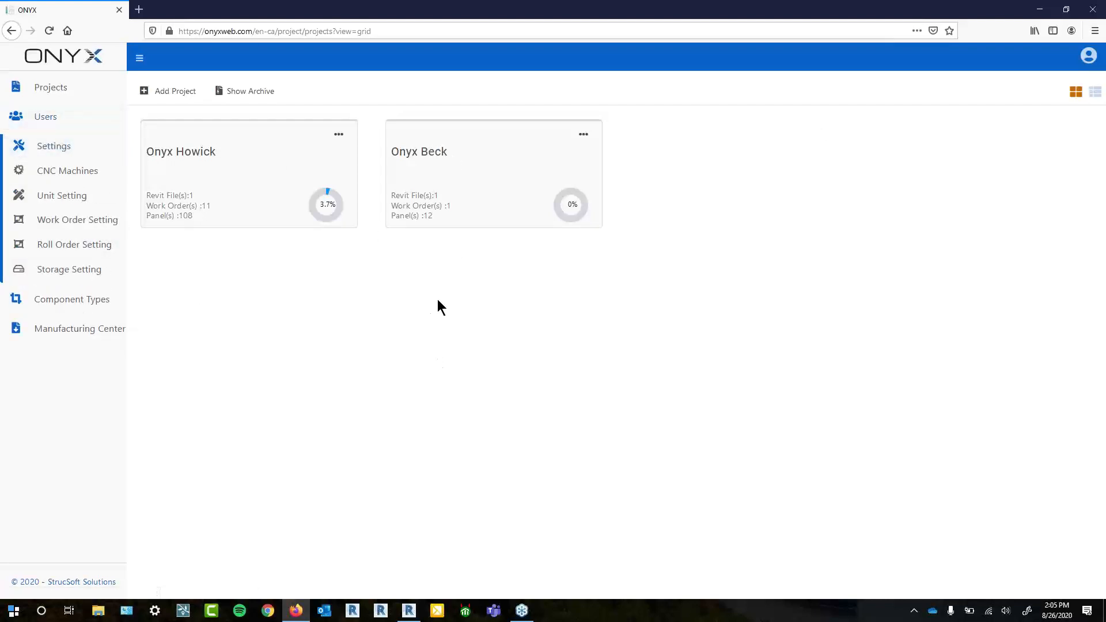
{"action": "left_click", "coordinate": [1088, 56]}
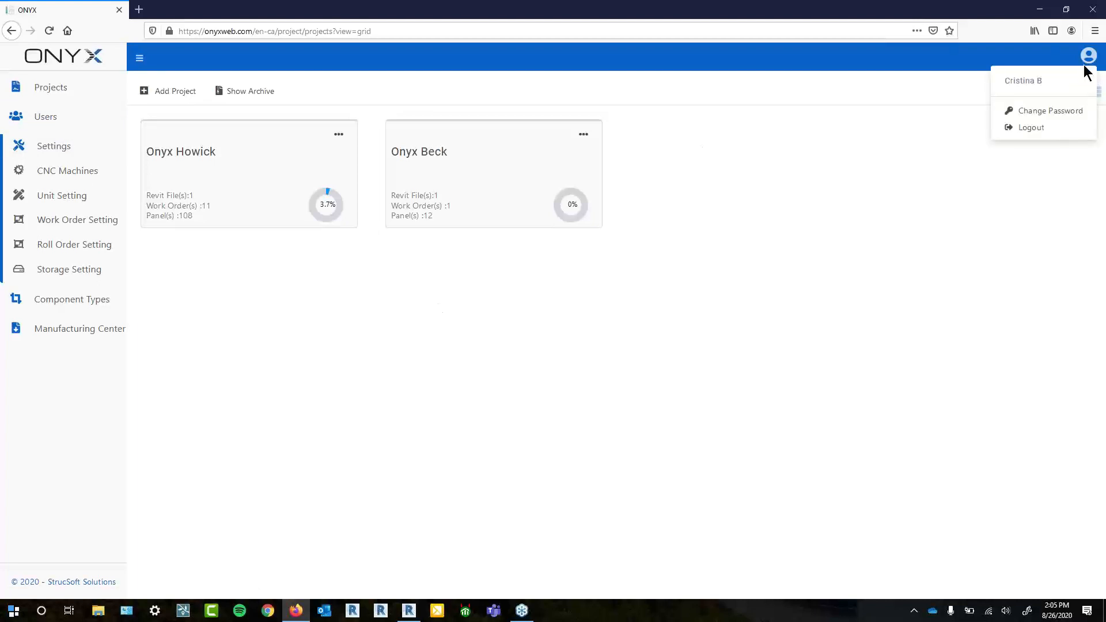
{"action": "left_click", "coordinate": [1042, 127]}
{"action": "left_click", "coordinate": [914, 275]}
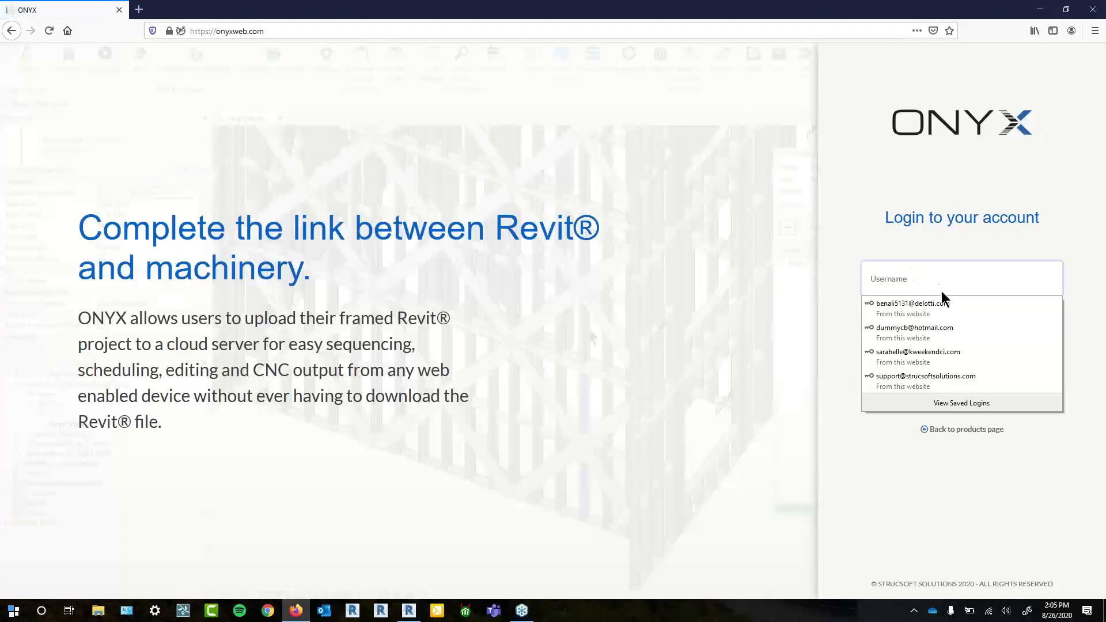
{"action": "left_click", "coordinate": [935, 306]}
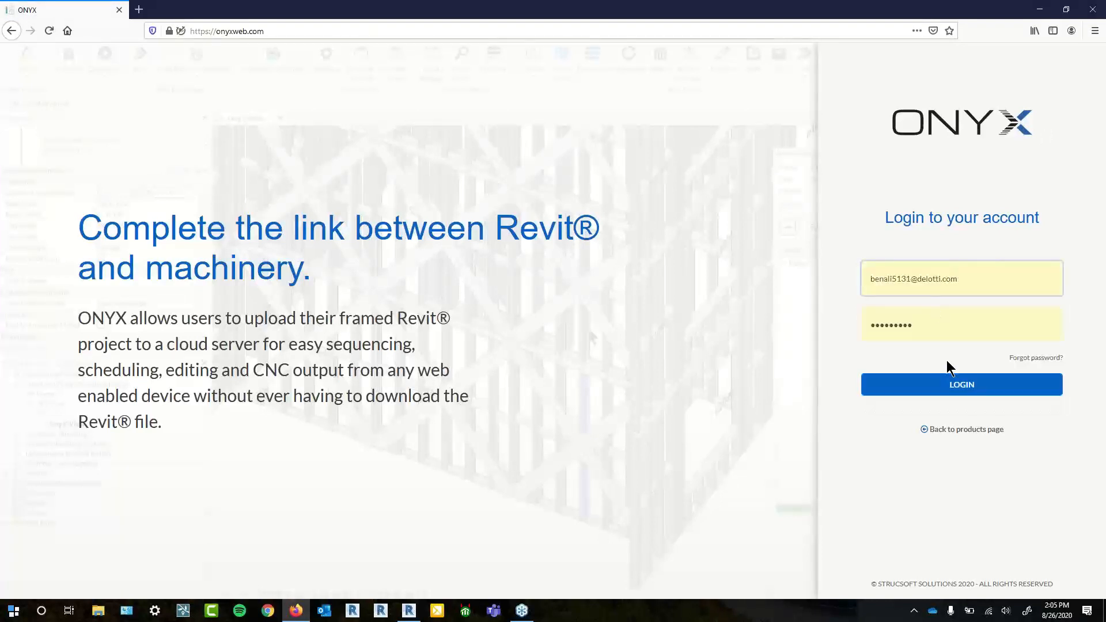
{"action": "left_click", "coordinate": [958, 390]}
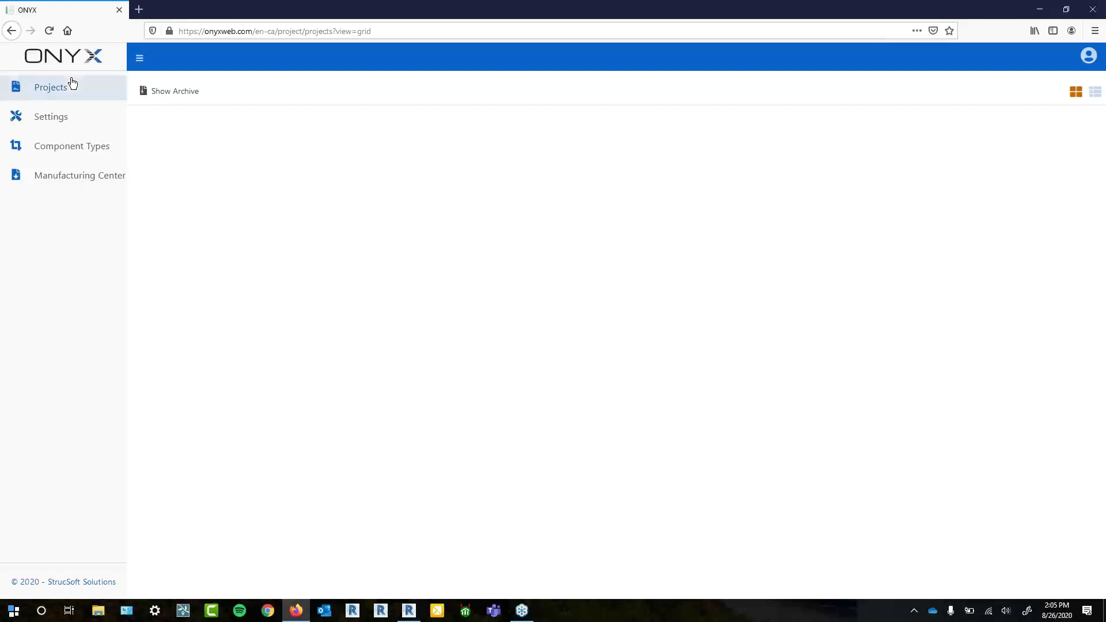
- Compare that user's Settings options, then log out and sign back in as the admin account
{"action": "left_click", "coordinate": [26, 116]}
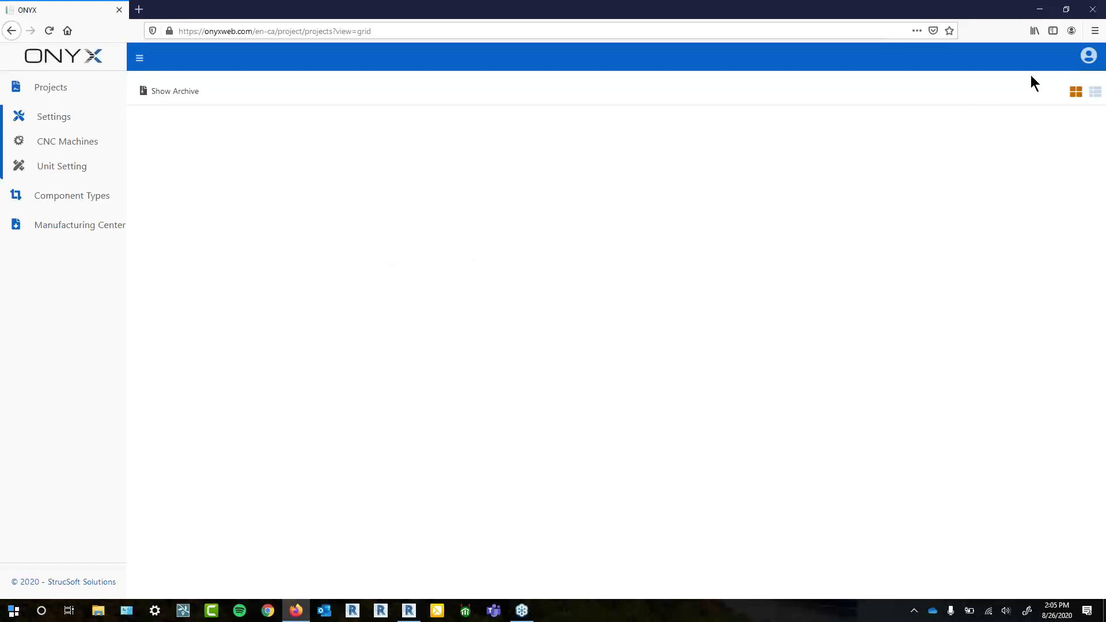
{"action": "left_click", "coordinate": [1090, 56]}
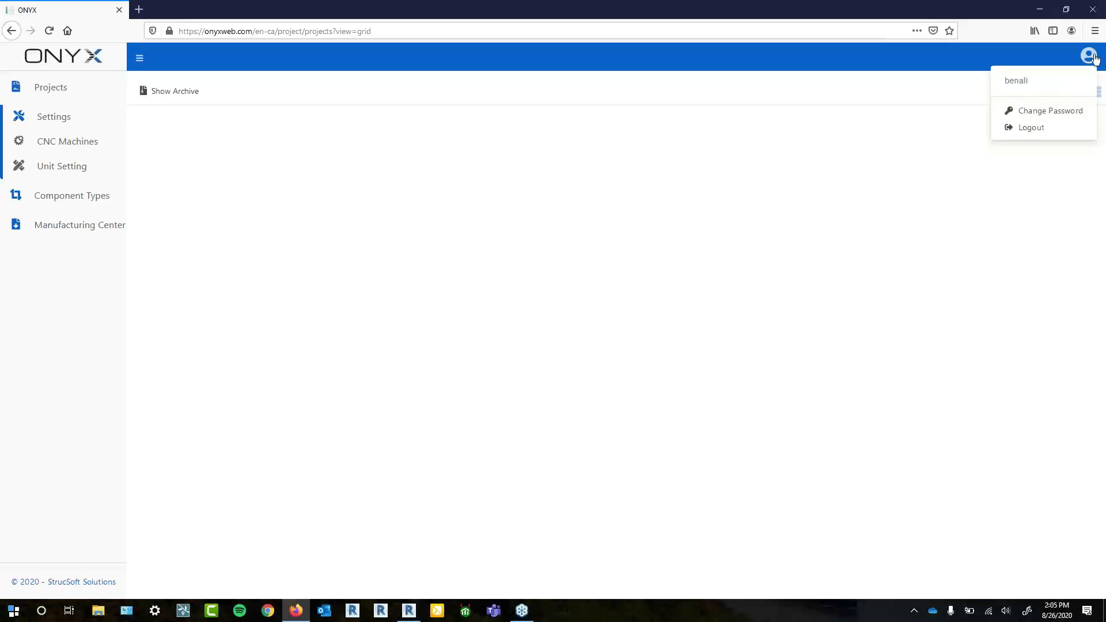
{"action": "left_click", "coordinate": [1033, 127]}
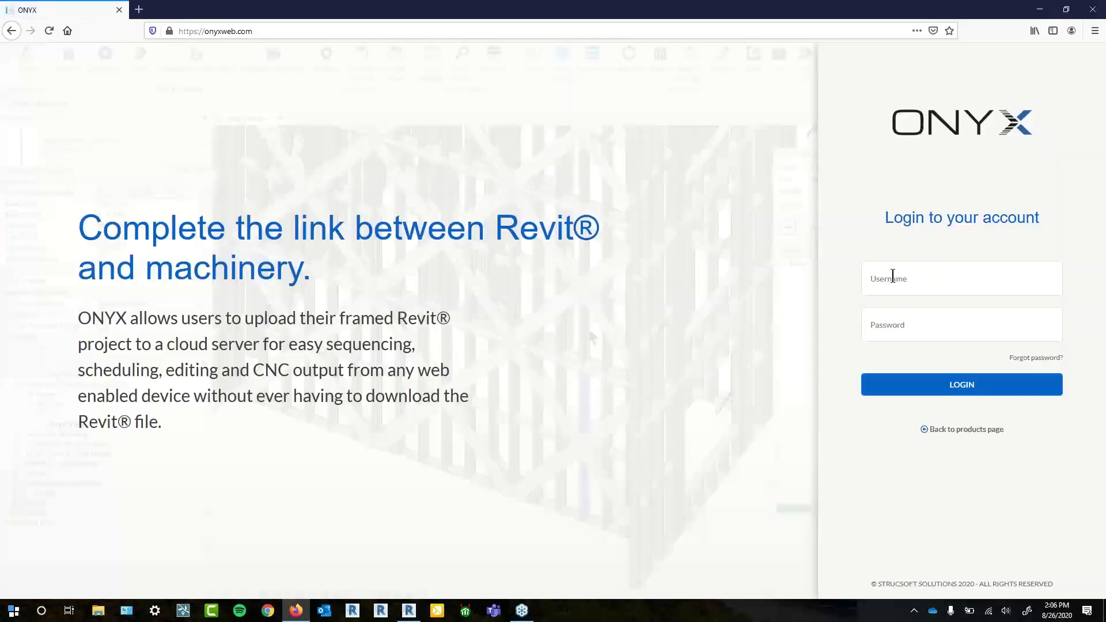
{"action": "left_click", "coordinate": [894, 279]}
{"action": "left_click", "coordinate": [909, 327]}
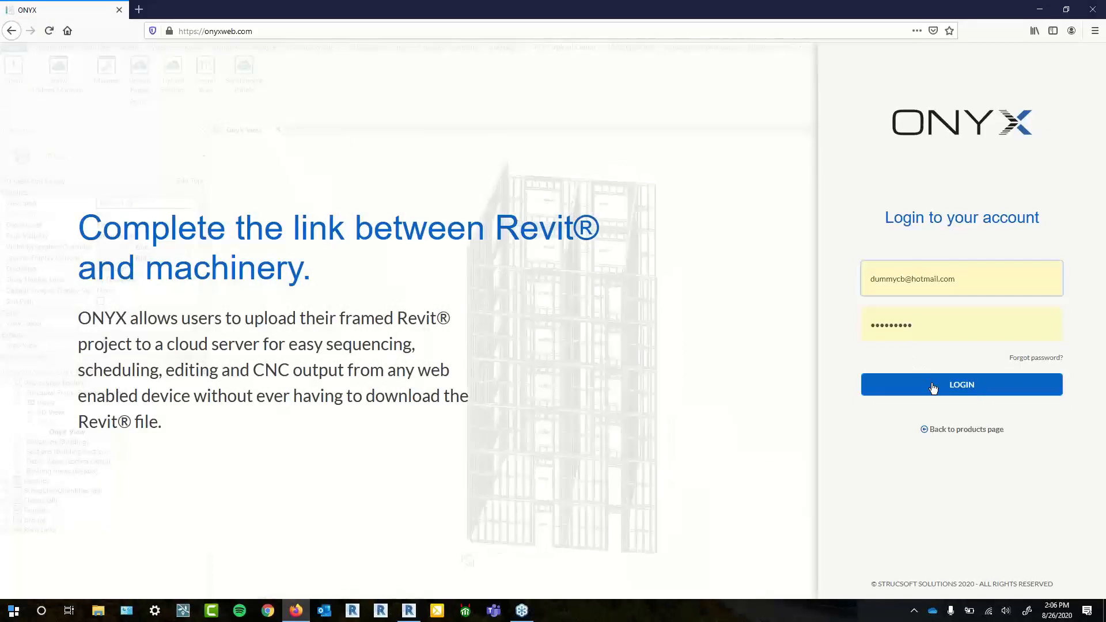
{"action": "left_click", "coordinate": [941, 390]}
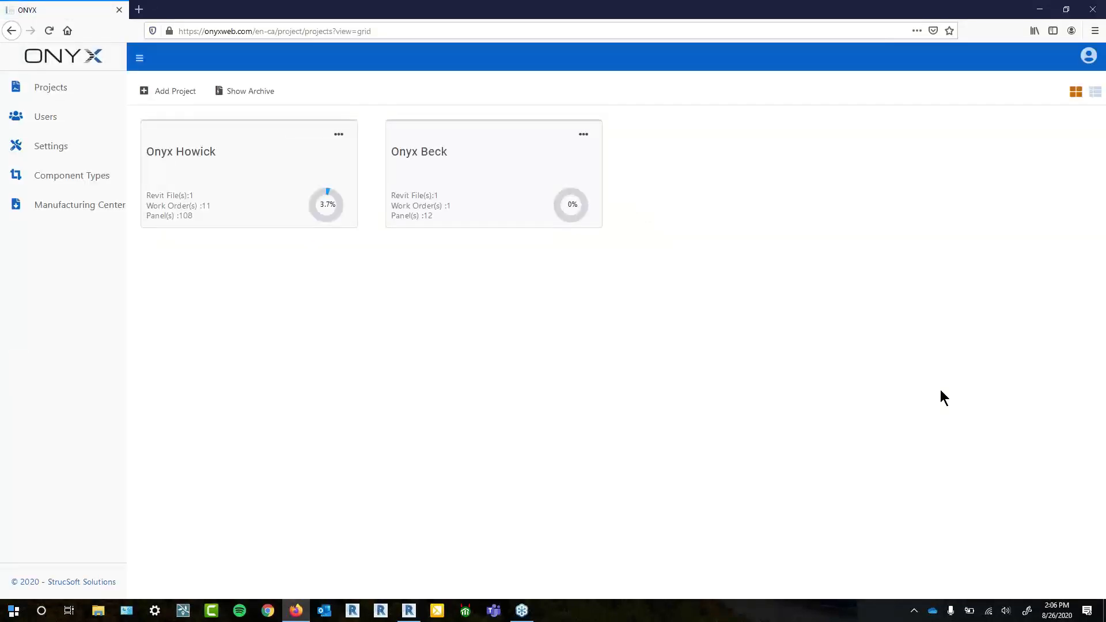
- Create a new project named Test
{"action": "left_click", "coordinate": [176, 91]}
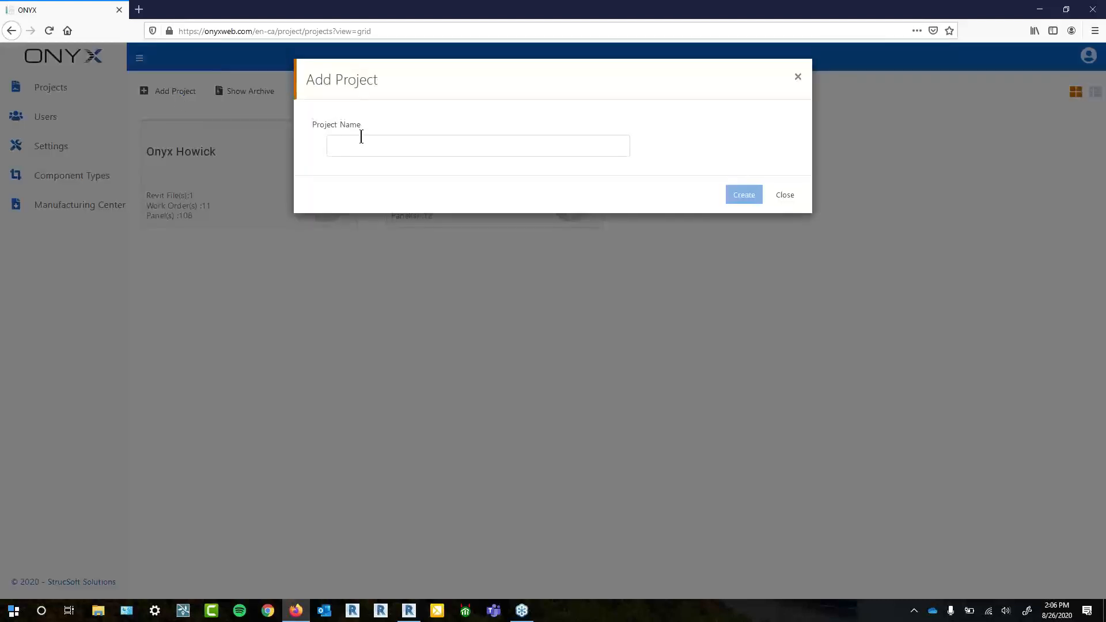
{"action": "left_click", "coordinate": [361, 138]}
{"action": "type", "text": "Test"}
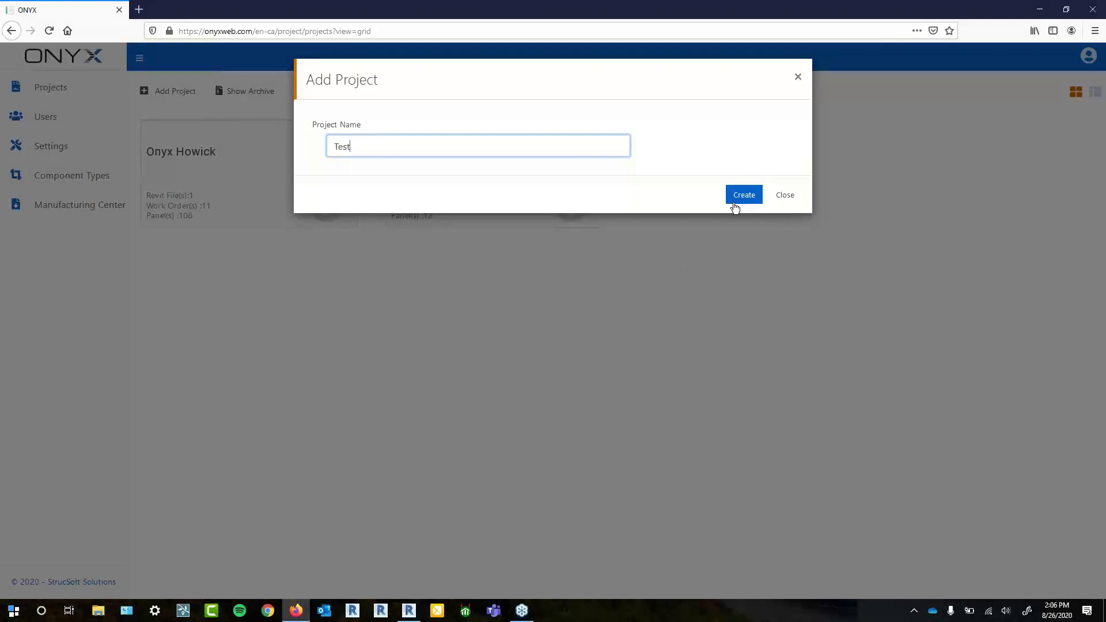
{"action": "left_click", "coordinate": [752, 196]}
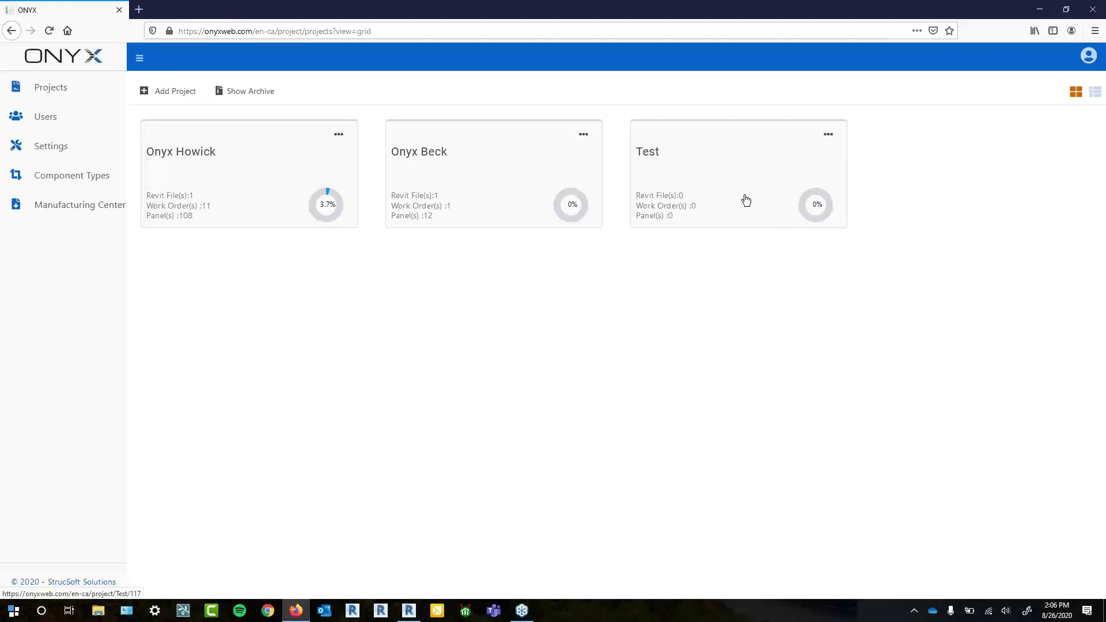
- Start Delete Project from the Test card's menu, then cancel it and reopen the menu
{"action": "left_click", "coordinate": [837, 135]}
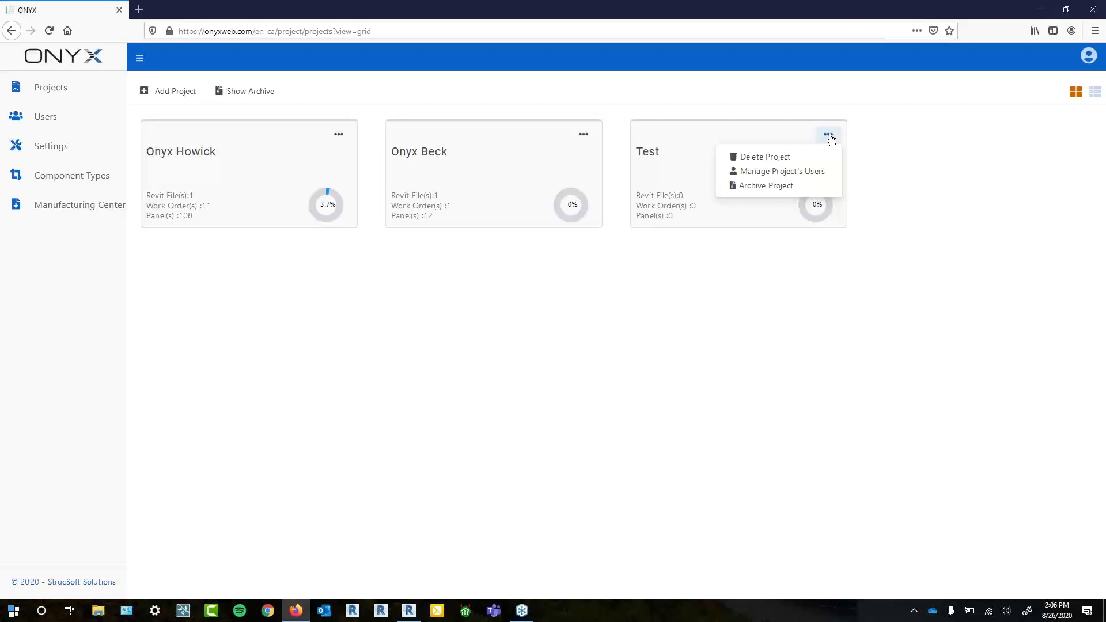
{"action": "left_click", "coordinate": [788, 156]}
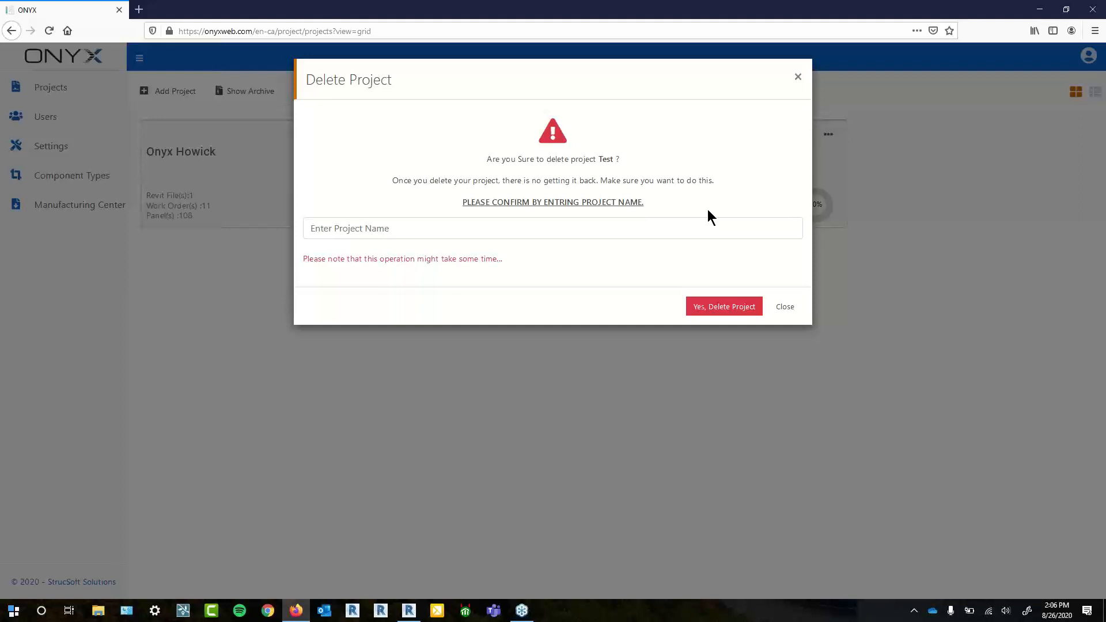
{"action": "left_click", "coordinate": [805, 79]}
{"action": "left_click", "coordinate": [824, 140]}
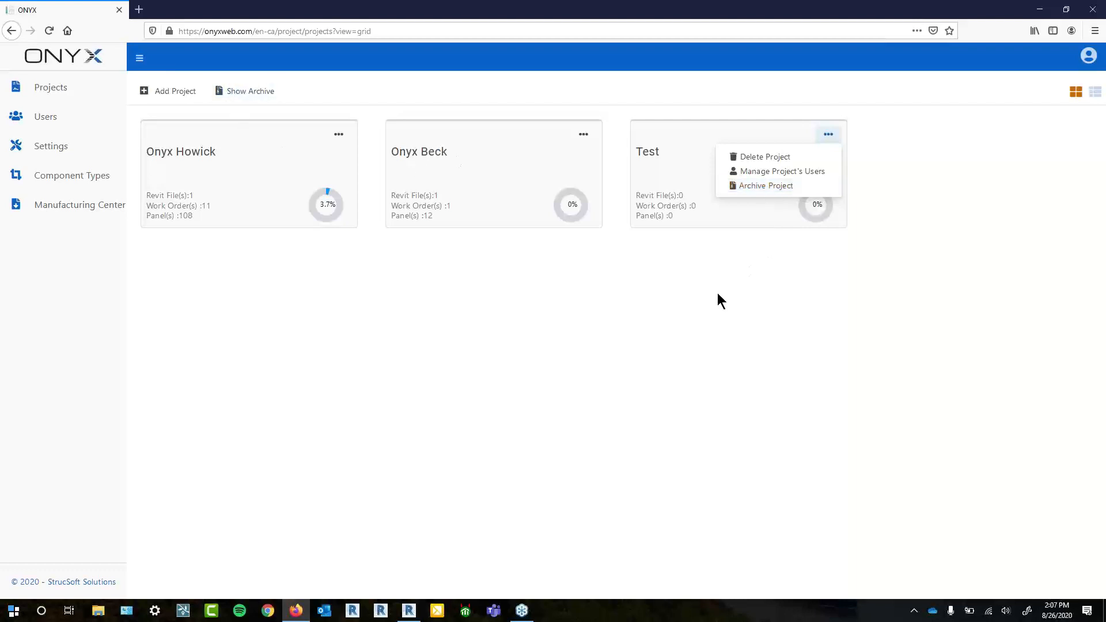
{"action": "left_click", "coordinate": [818, 173]}
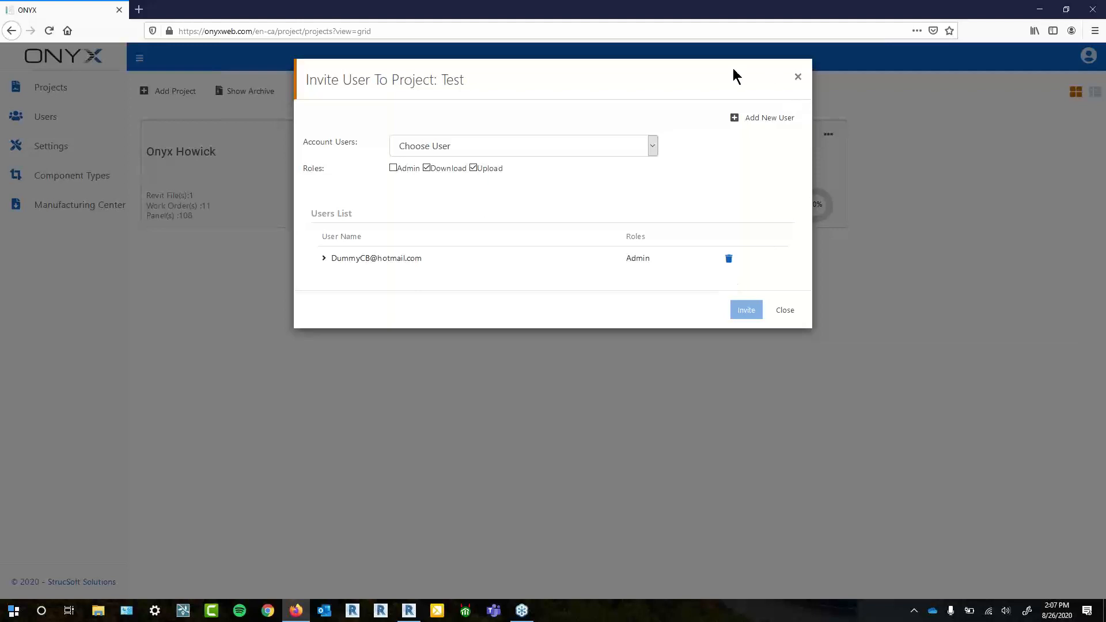
{"action": "left_click_drag", "start_coordinate": [733, 68], "coordinate": [646, 132]}
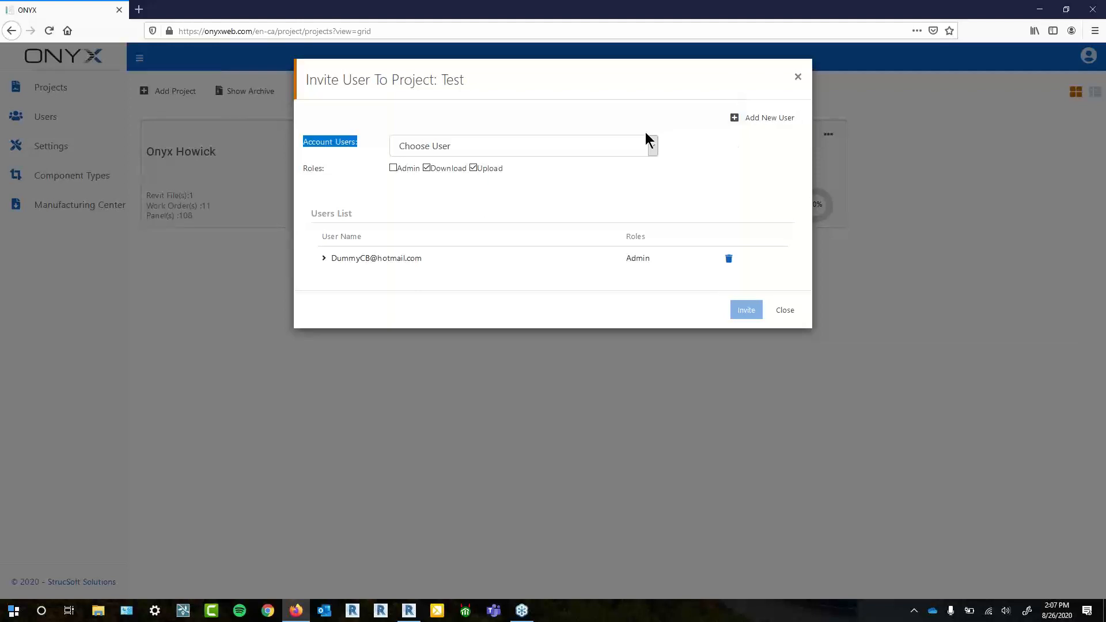
{"action": "left_click", "coordinate": [716, 187]}
{"action": "left_click", "coordinate": [798, 80]}
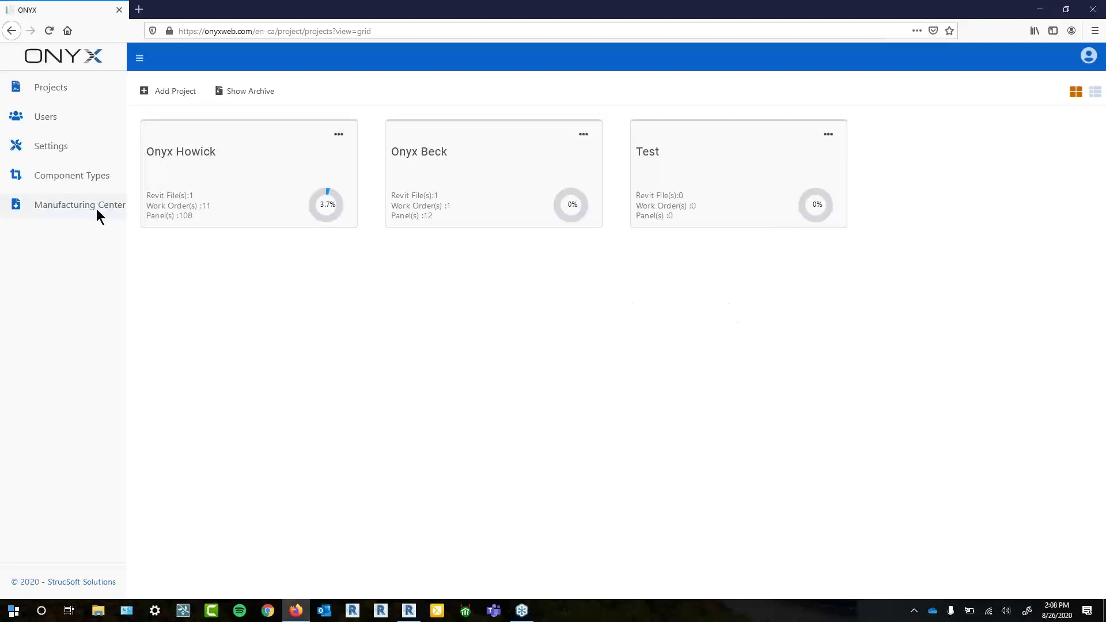
- Open Settings > CNC Machines and check the Machine Type list, leaving it on Howick
{"action": "left_click", "coordinate": [74, 146]}
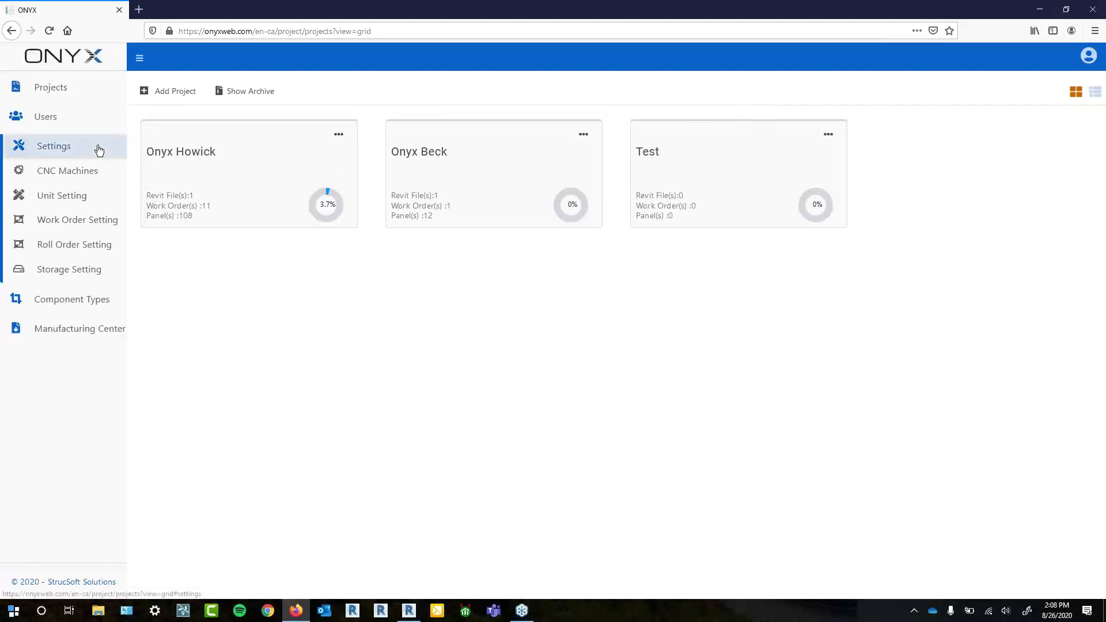
{"action": "left_click", "coordinate": [70, 176]}
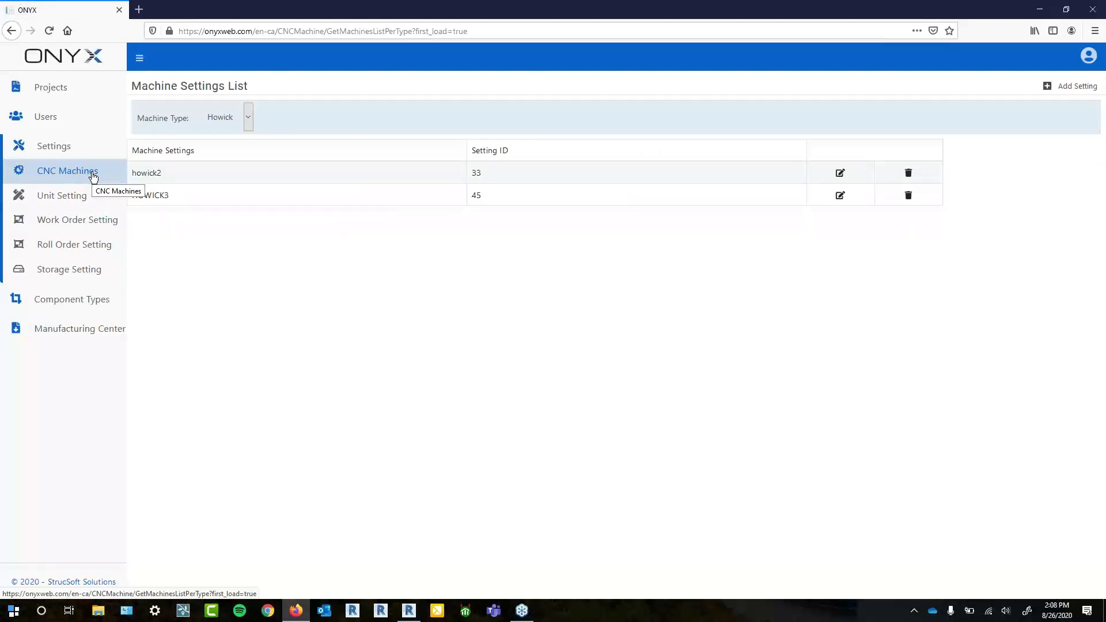
{"action": "left_click", "coordinate": [233, 122]}
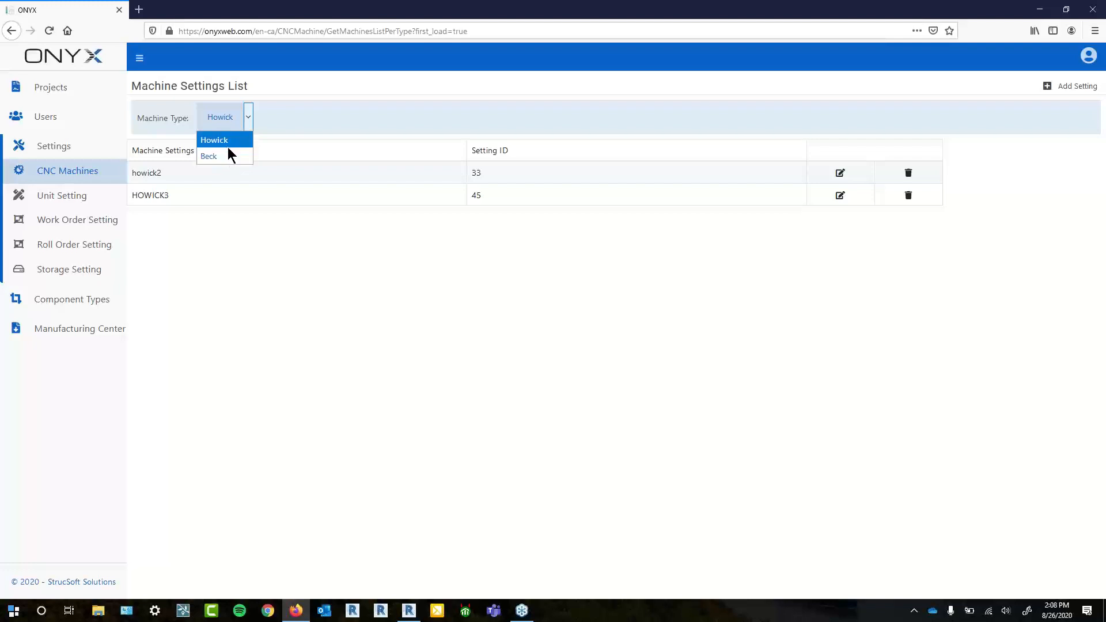
{"action": "left_click", "coordinate": [279, 284]}
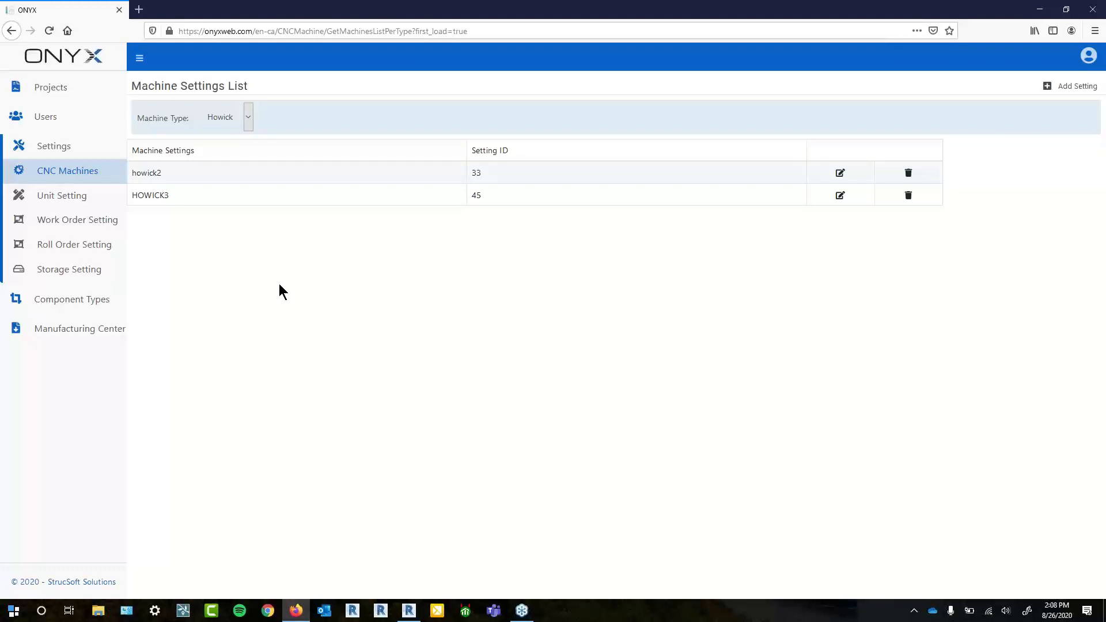
- Start a new CNC machine setting, discard it unsaved, then open the Machine Type list
{"action": "left_click", "coordinate": [1067, 87]}
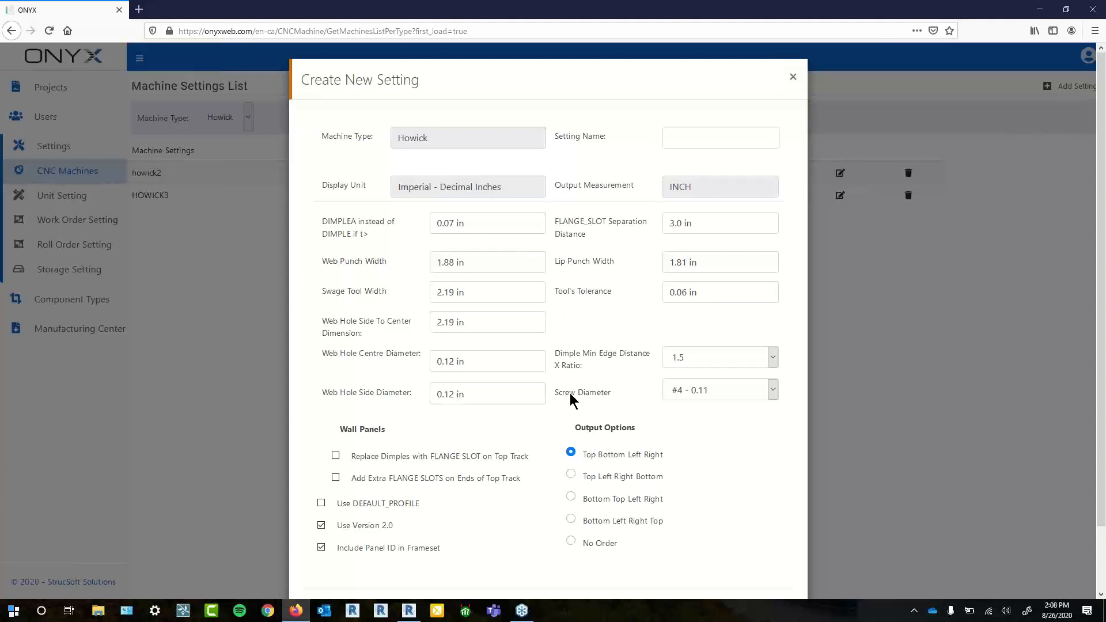
{"action": "scroll", "coordinate": [570, 505], "scroll_direction": "down", "scroll_amount": 2}
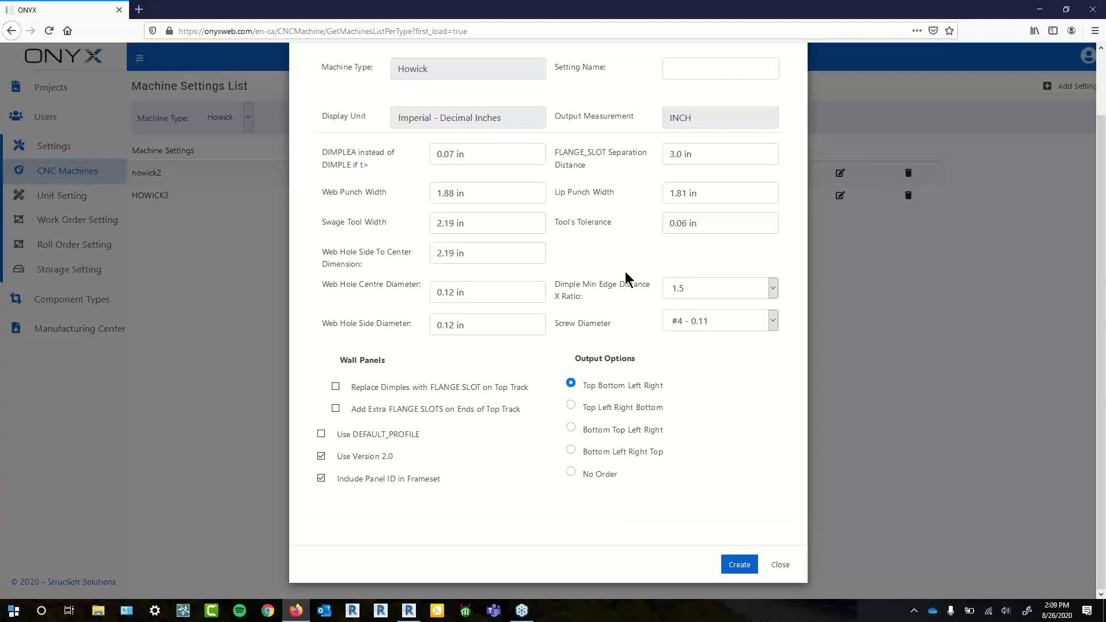
{"action": "scroll", "coordinate": [719, 471], "scroll_direction": "up", "scroll_amount": 2}
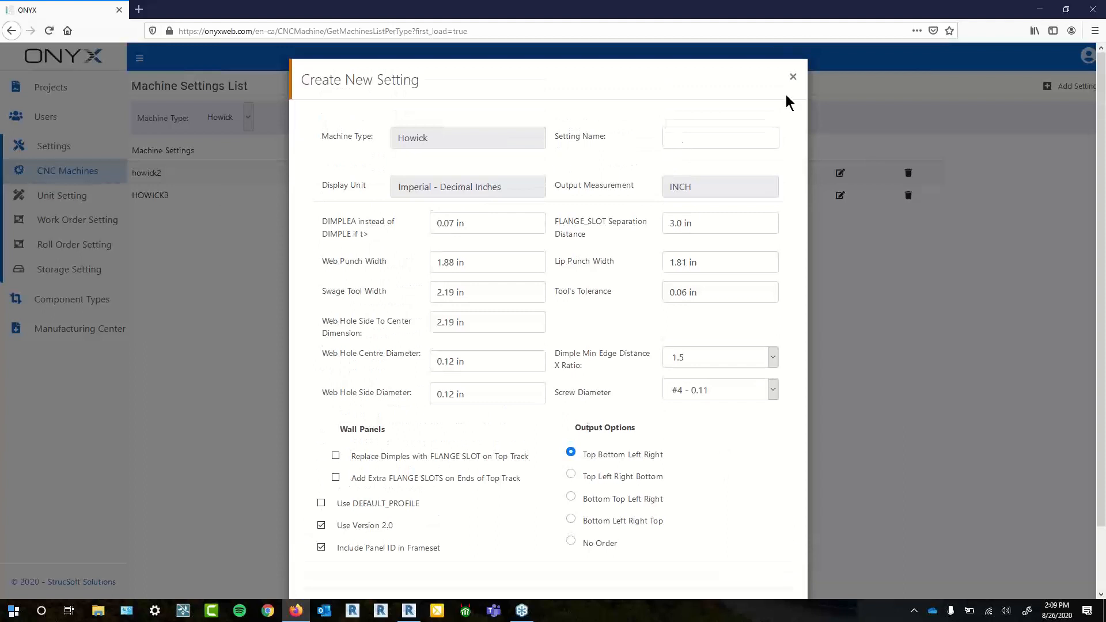
{"action": "left_click", "coordinate": [793, 78]}
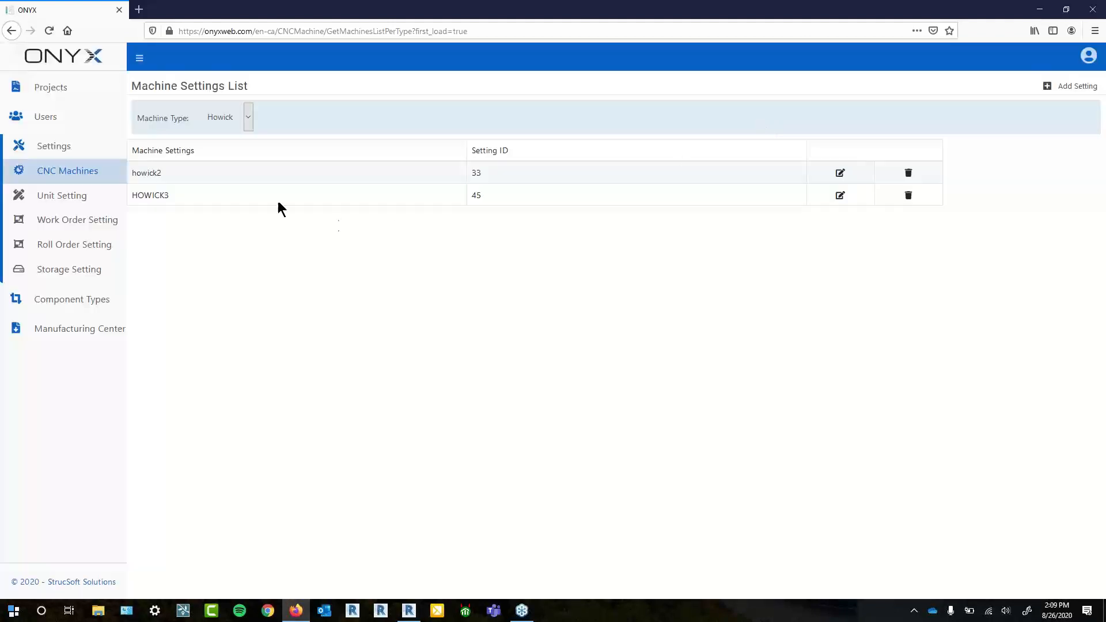
{"action": "left_click", "coordinate": [246, 129]}
- Switch to Beck, add a setting named Beck_4 with default options, then go to Unit Setting
{"action": "left_click", "coordinate": [230, 151]}
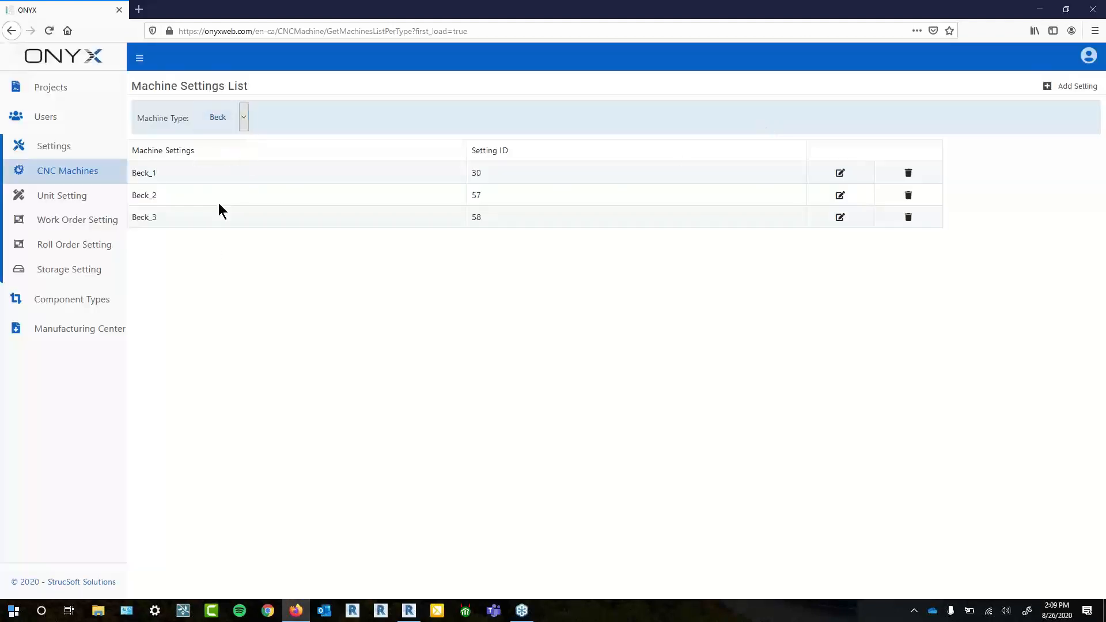
{"action": "left_click", "coordinate": [1066, 87]}
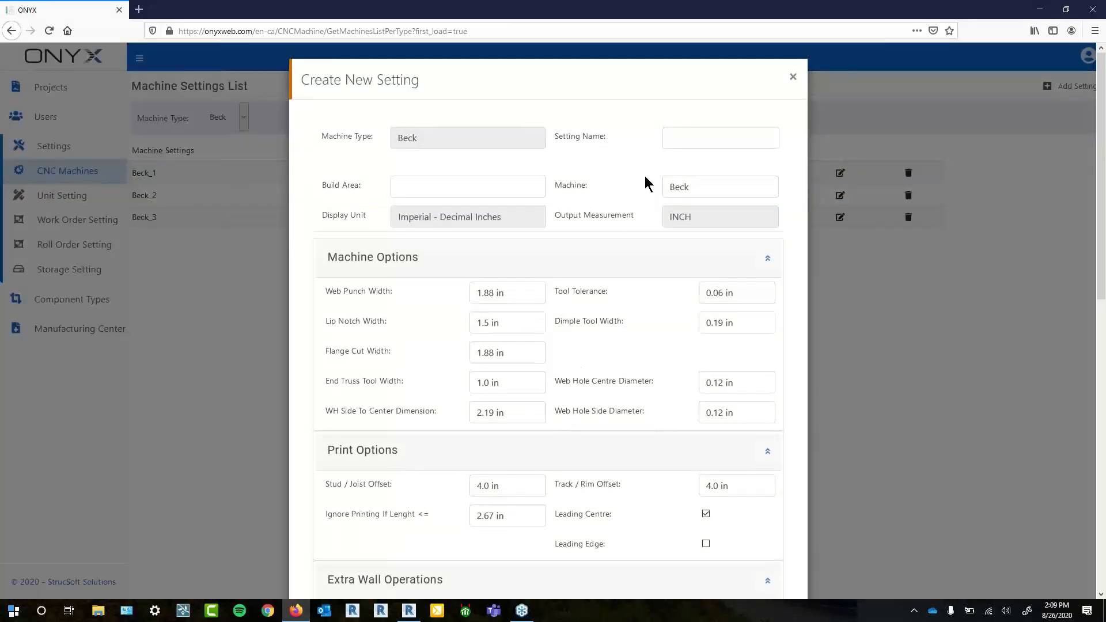
{"action": "left_click", "coordinate": [686, 136]}
{"action": "type", "text": "Beck"}
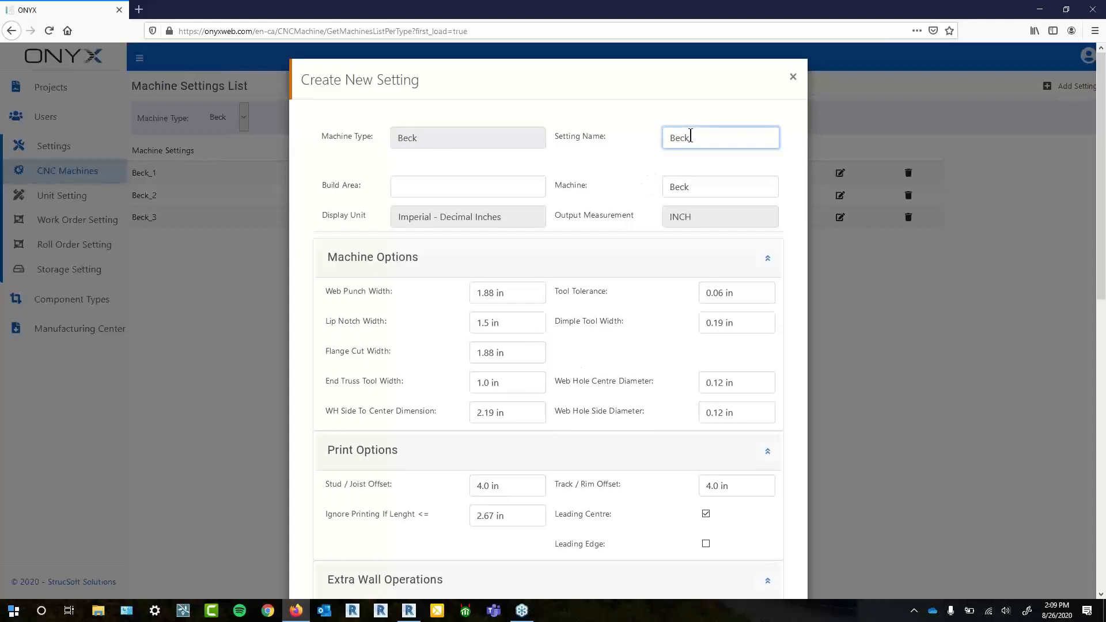
{"action": "type", "text": "_4"}
{"action": "scroll", "coordinate": [576, 342], "scroll_direction": "down", "scroll_amount": 4}
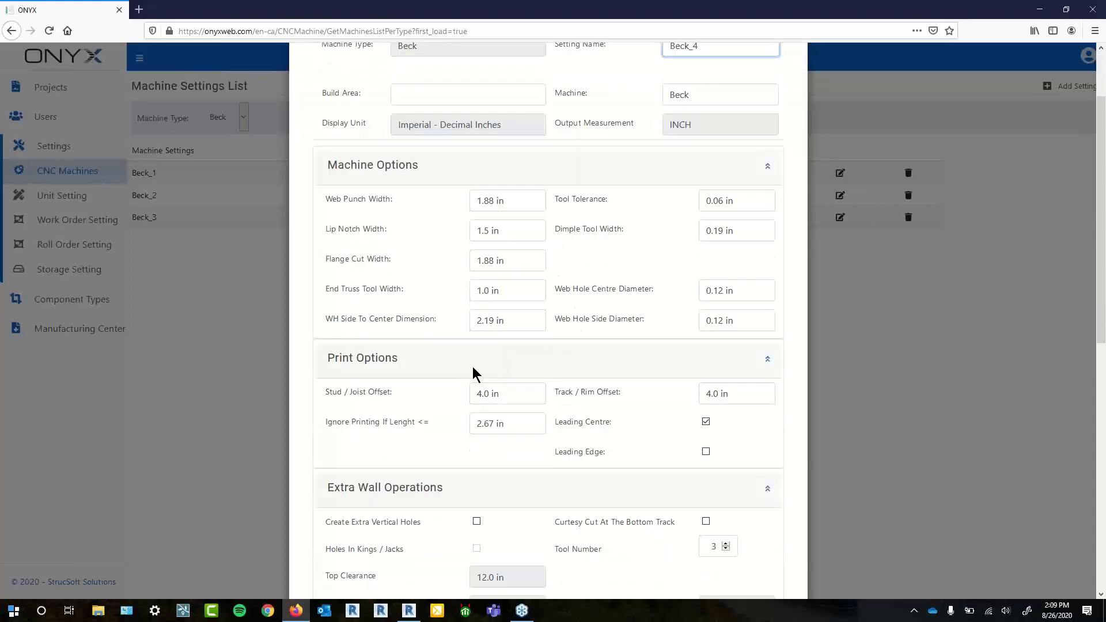
{"action": "scroll", "coordinate": [527, 450], "scroll_direction": "down", "scroll_amount": 6}
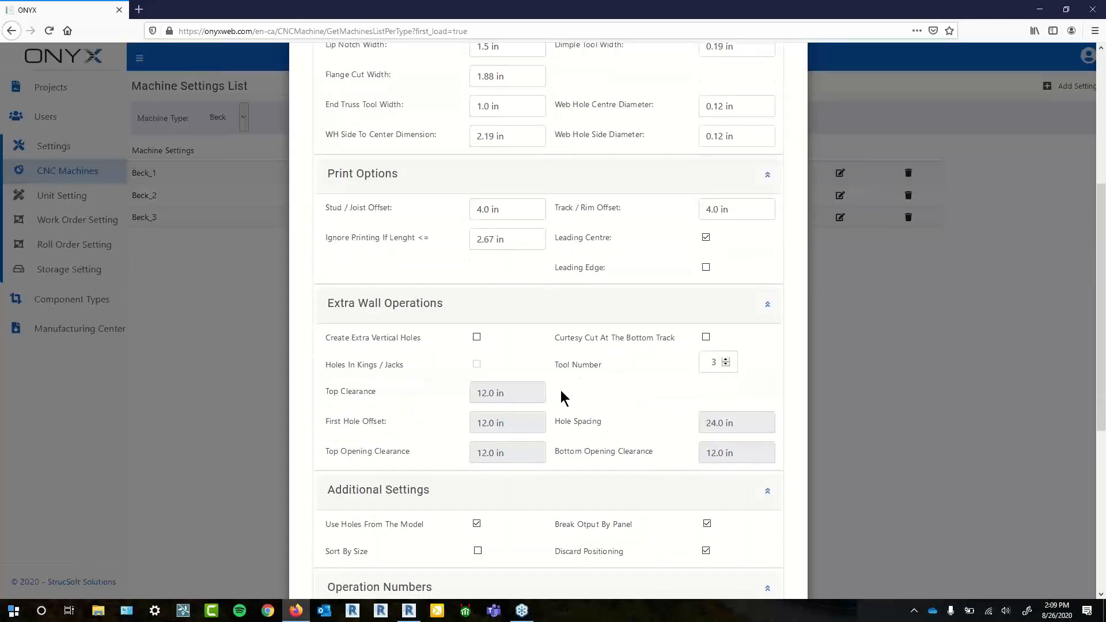
{"action": "scroll", "coordinate": [546, 463], "scroll_direction": "down", "scroll_amount": 2}
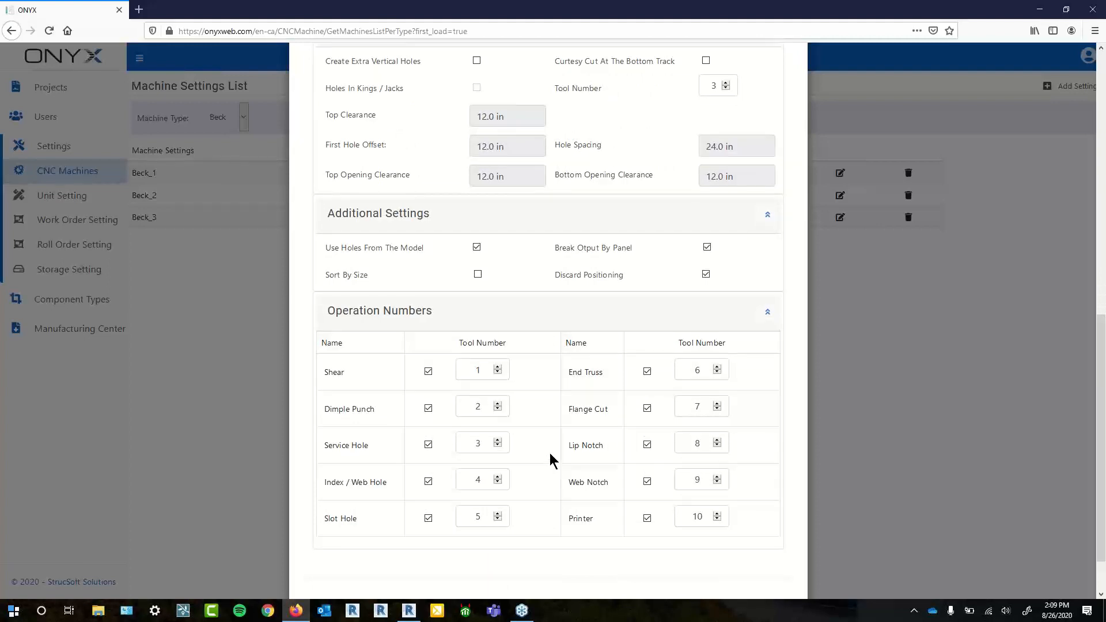
{"action": "scroll", "coordinate": [583, 454], "scroll_direction": "down", "scroll_amount": 1}
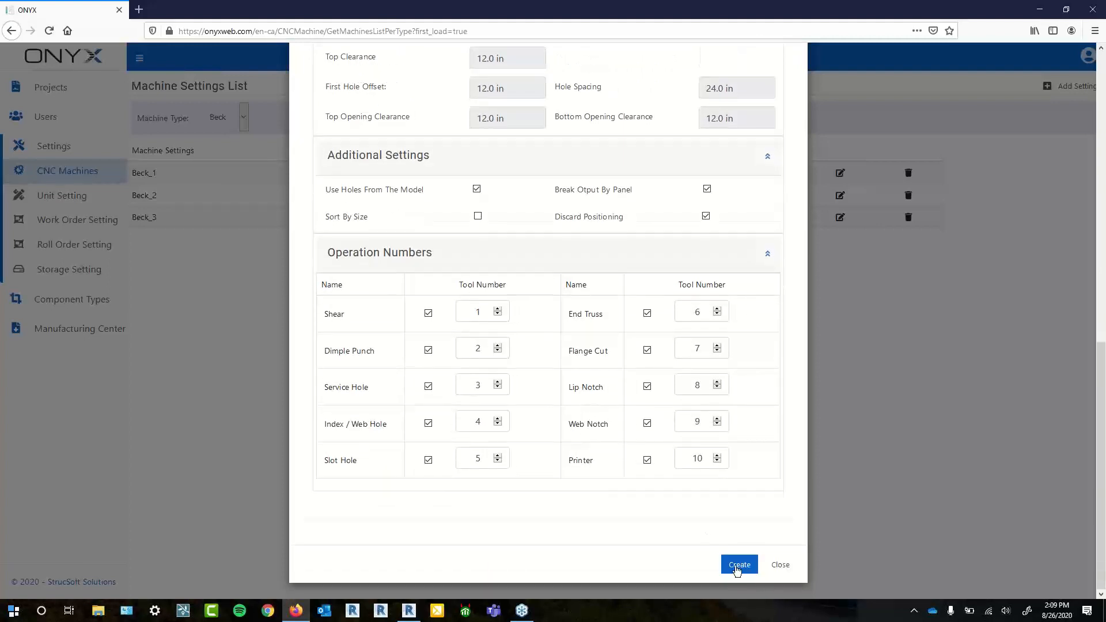
{"action": "left_click", "coordinate": [737, 570]}
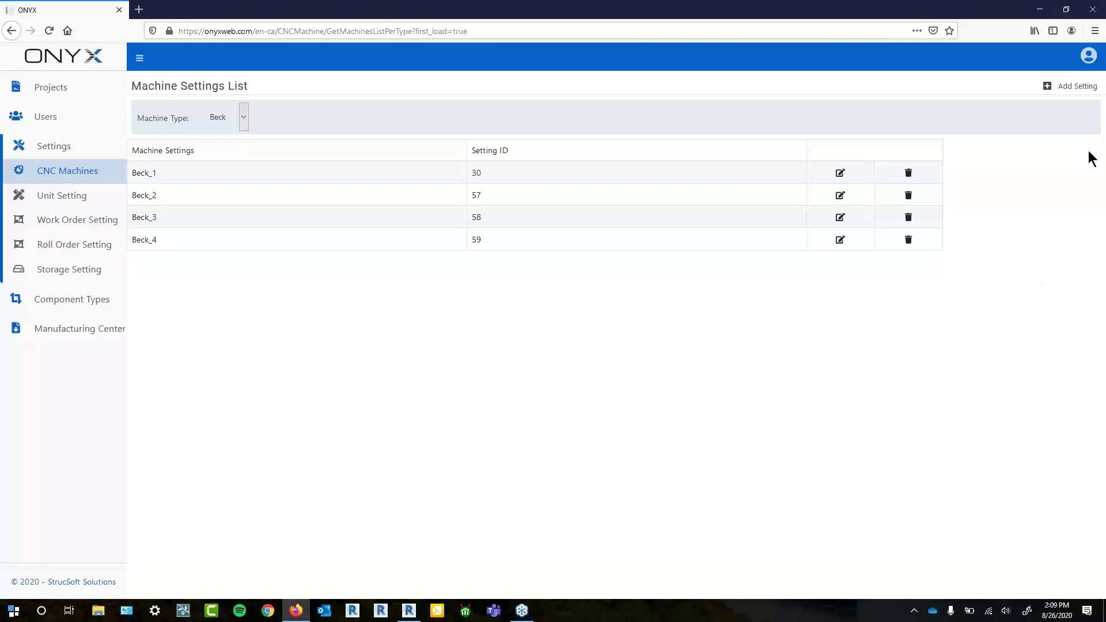
{"action": "left_click", "coordinate": [1101, 121]}
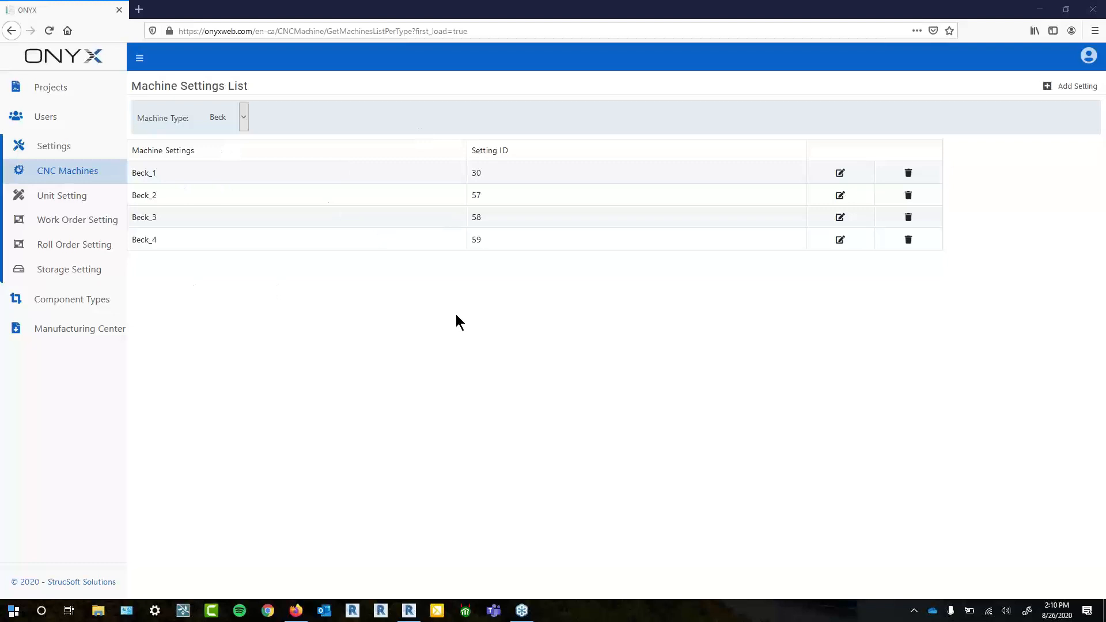
{"action": "left_click", "coordinate": [61, 198]}
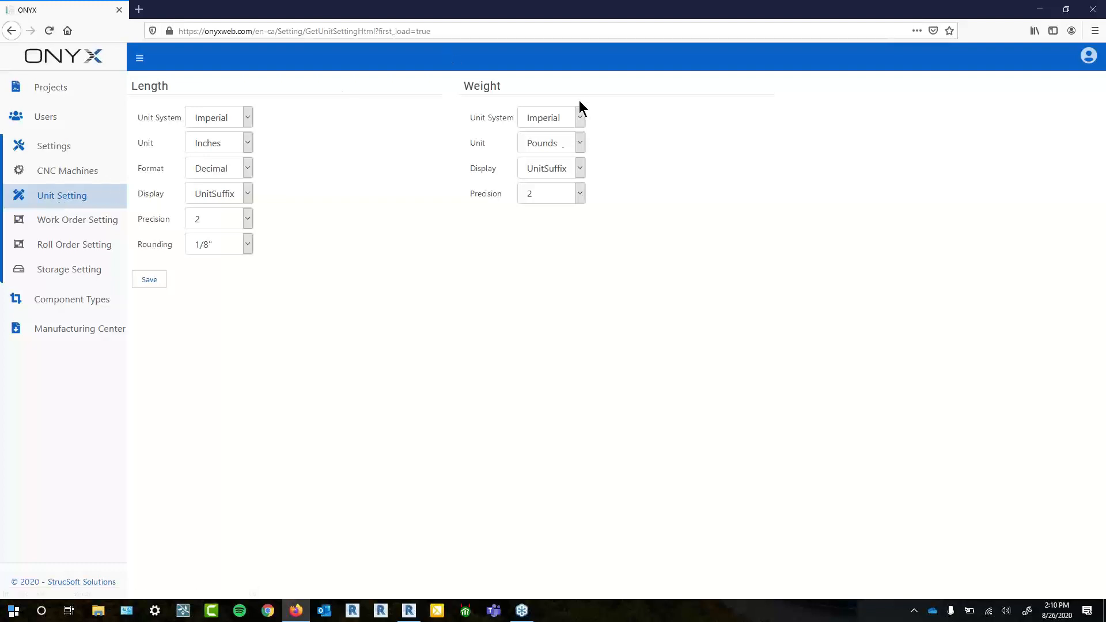
- Keep Imperial as the weight unit system, save the unit settings, and go to Work Order Setting
{"action": "left_click", "coordinate": [557, 144]}
{"action": "left_click", "coordinate": [579, 117]}
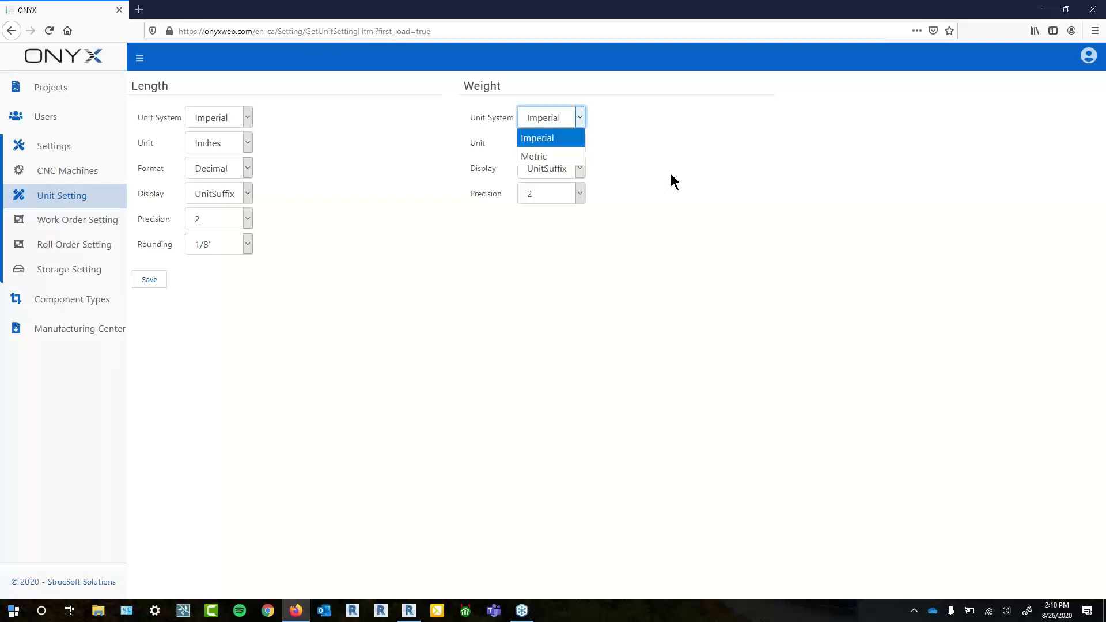
{"action": "left_click", "coordinate": [641, 185]}
{"action": "left_click", "coordinate": [159, 287]}
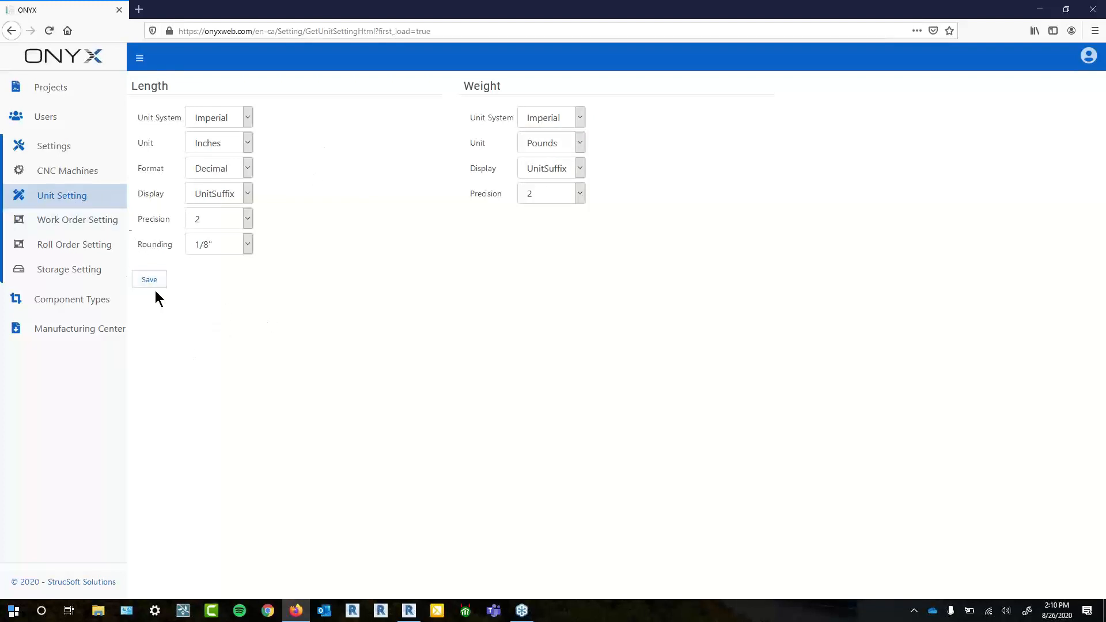
{"action": "left_click", "coordinate": [101, 229]}
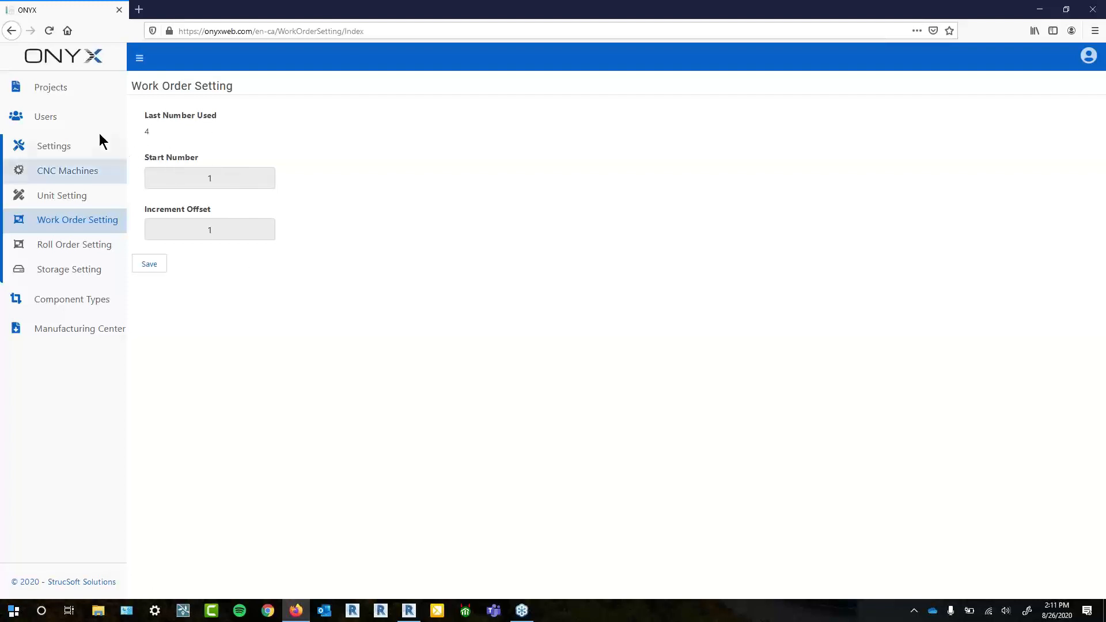
- Review the Roll Order Setting page and CNC Machines list, then switch to the Revit project window
{"action": "left_click", "coordinate": [88, 256]}
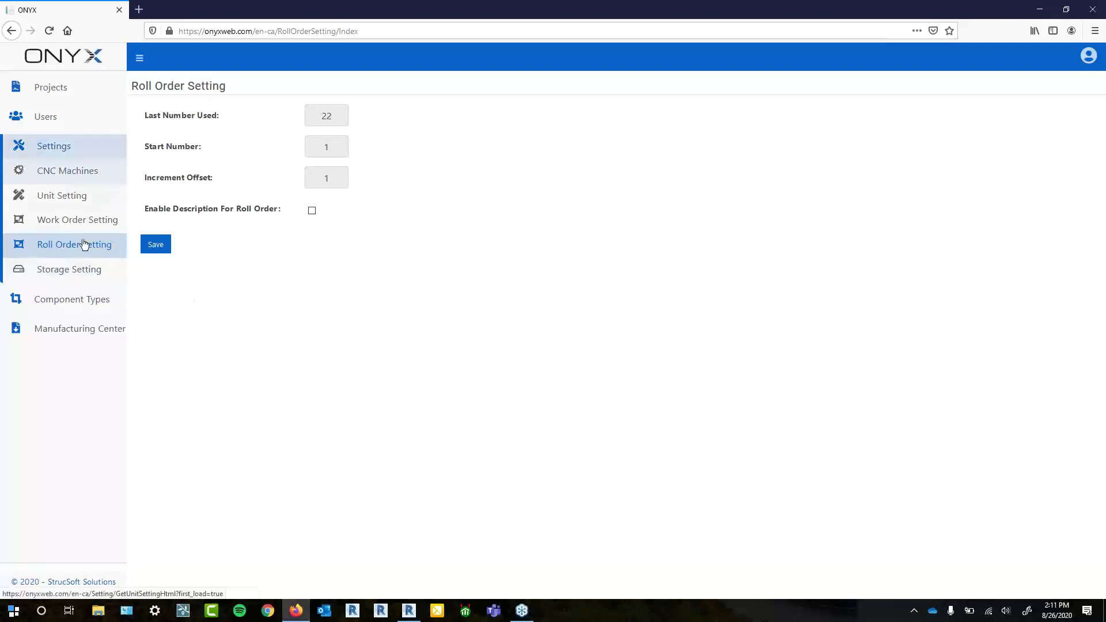
{"action": "left_click", "coordinate": [62, 174]}
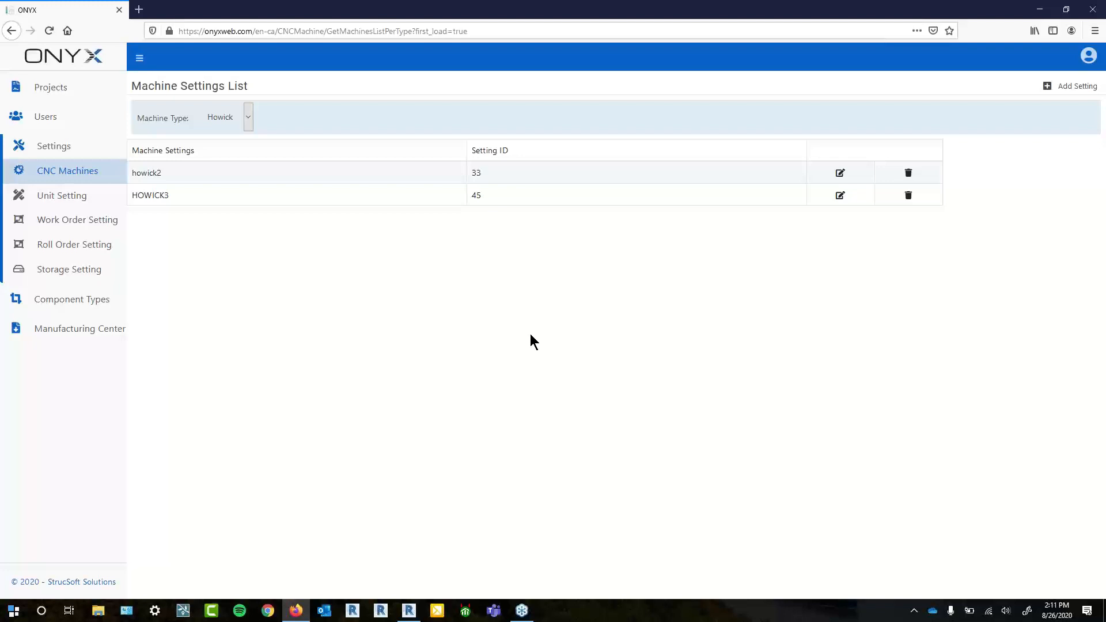
{"action": "mouse_move", "coordinate": [409, 610]}
{"action": "left_click", "coordinate": [408, 548]}
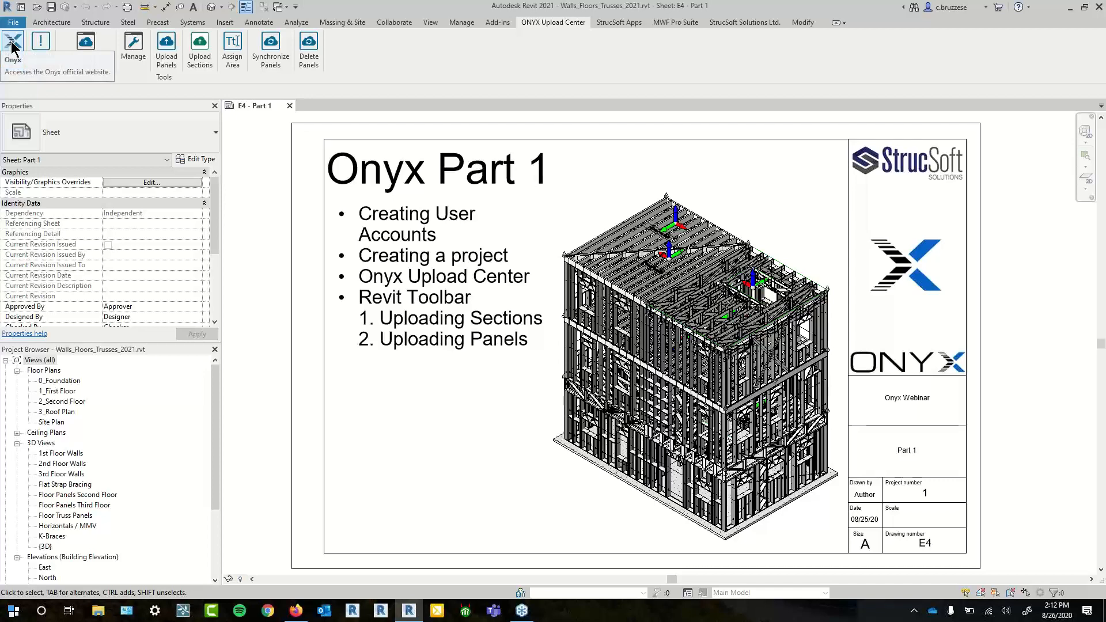
- Check the ONYX add-in version, show and re-dock the Upload Manager, and open Manage
{"action": "left_click", "coordinate": [46, 58]}
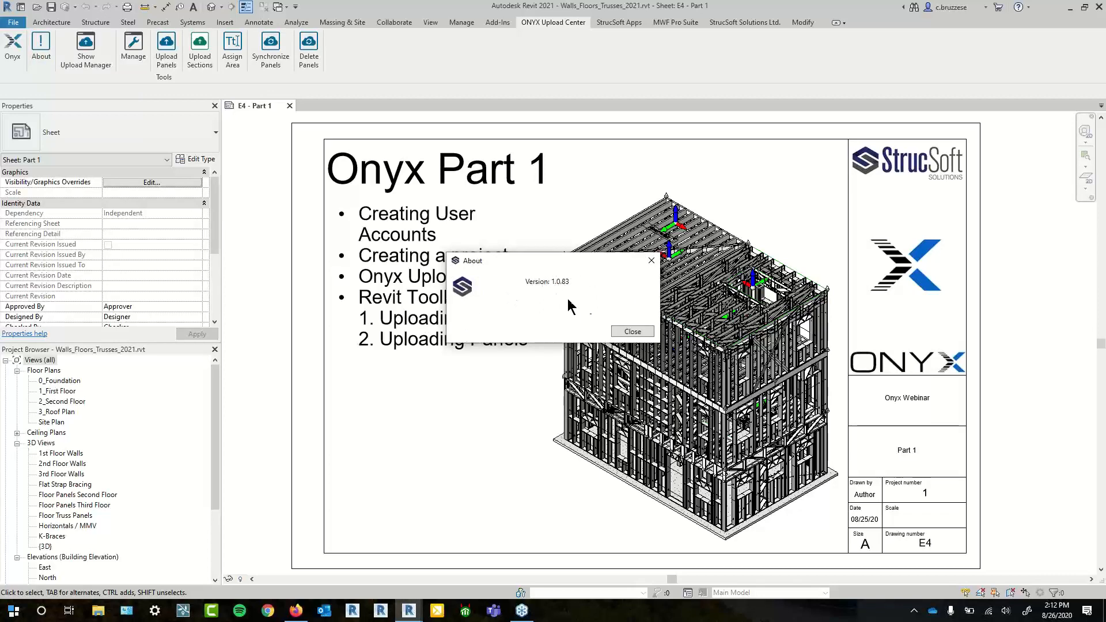
{"action": "left_click", "coordinate": [652, 260]}
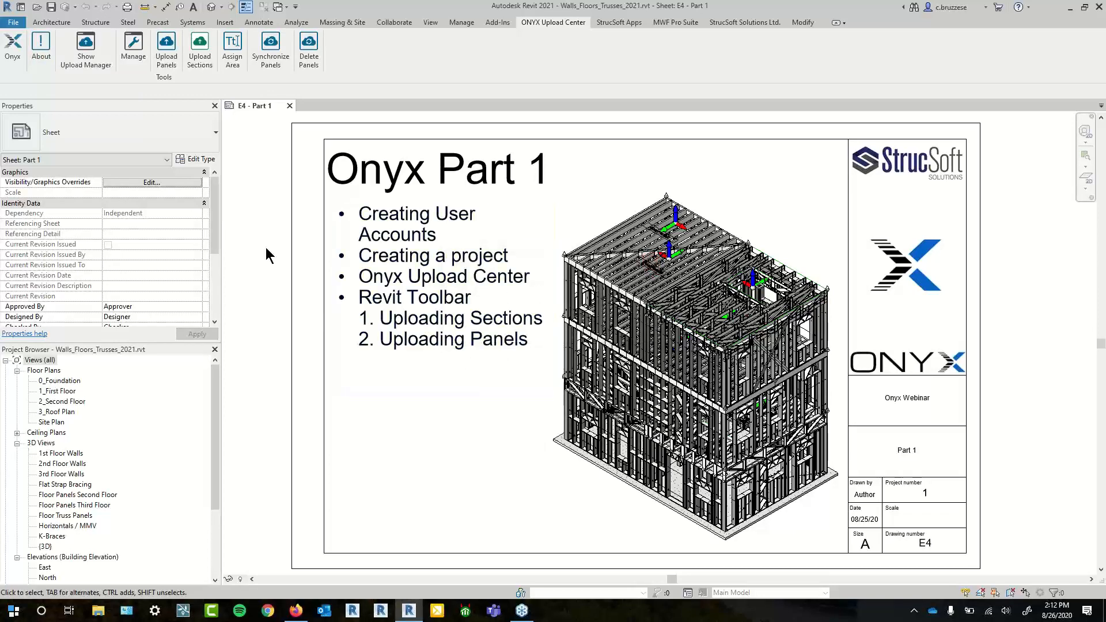
{"action": "left_click", "coordinate": [104, 68]}
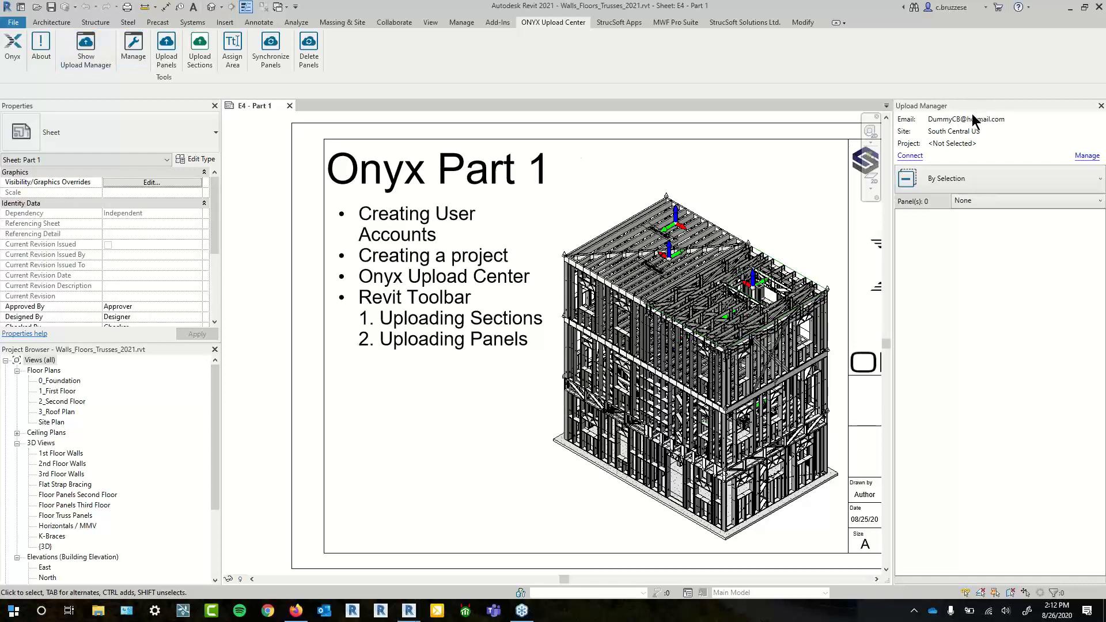
{"action": "left_click_drag", "start_coordinate": [971, 110], "coordinate": [1077, 120]}
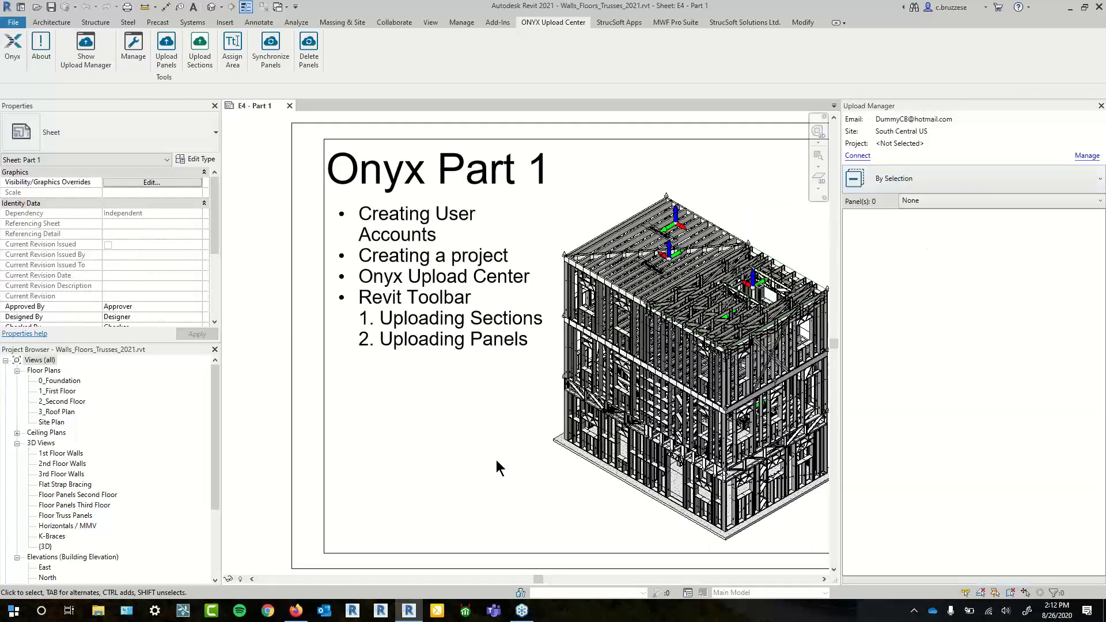
{"action": "left_click_drag", "start_coordinate": [474, 483], "coordinate": [411, 489]}
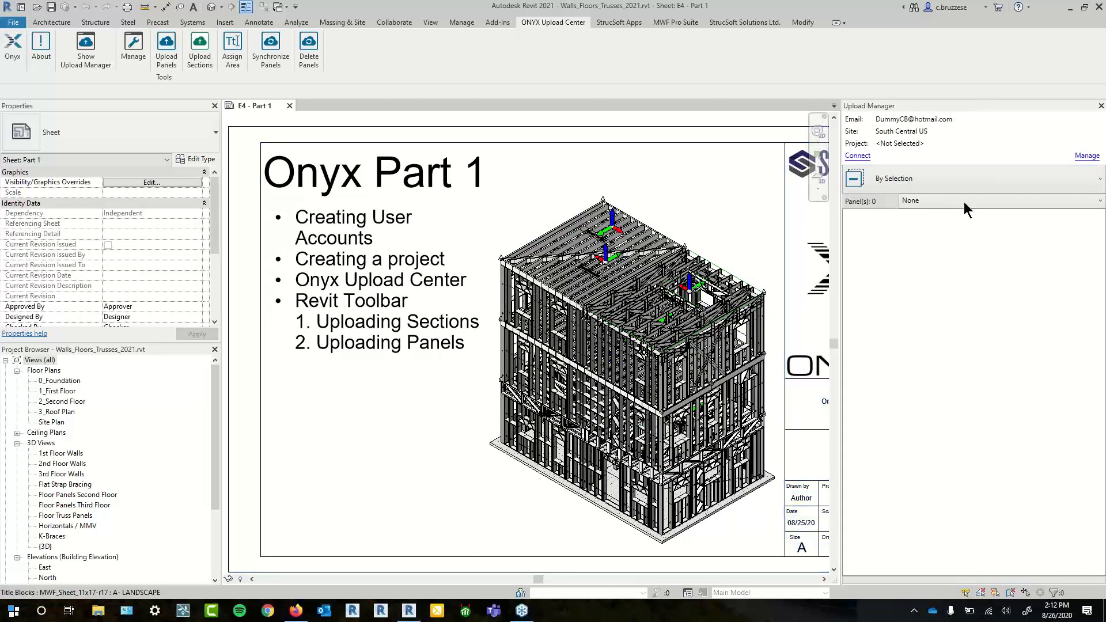
{"action": "left_click", "coordinate": [860, 158]}
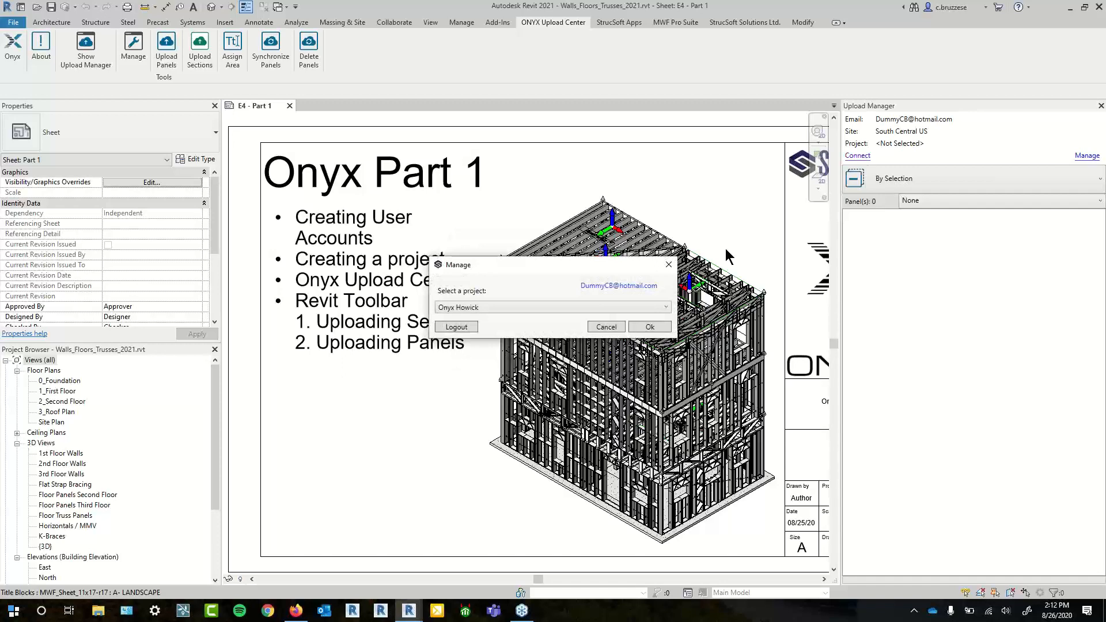
- Select Test as the ONYX project and confirm, then zoom out to see the whole title block
{"action": "left_click", "coordinate": [504, 307]}
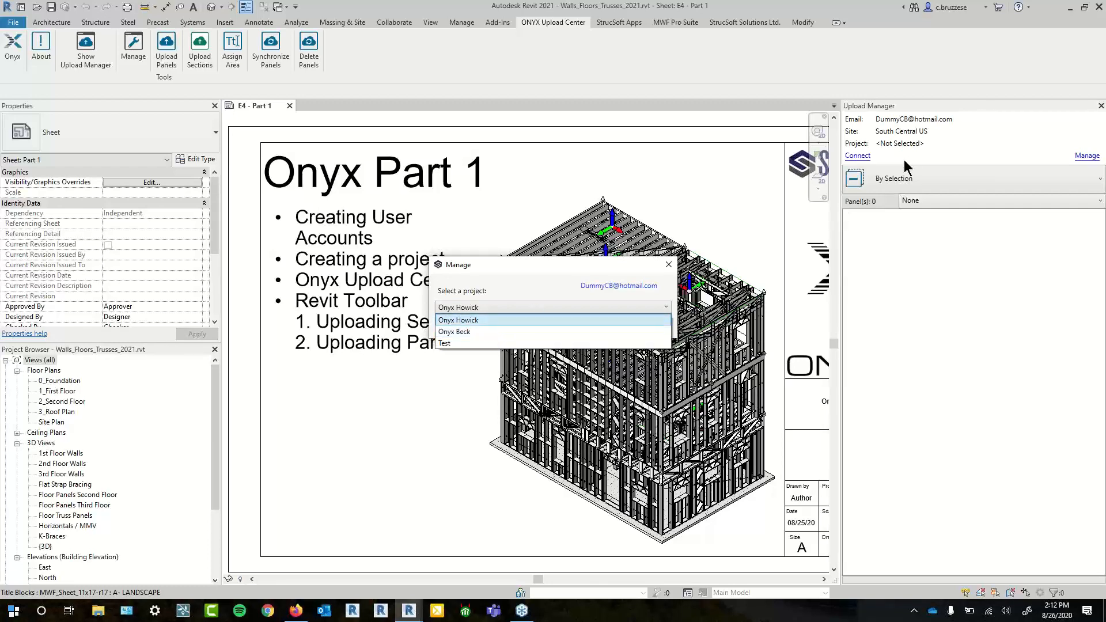
{"action": "left_click", "coordinate": [451, 344]}
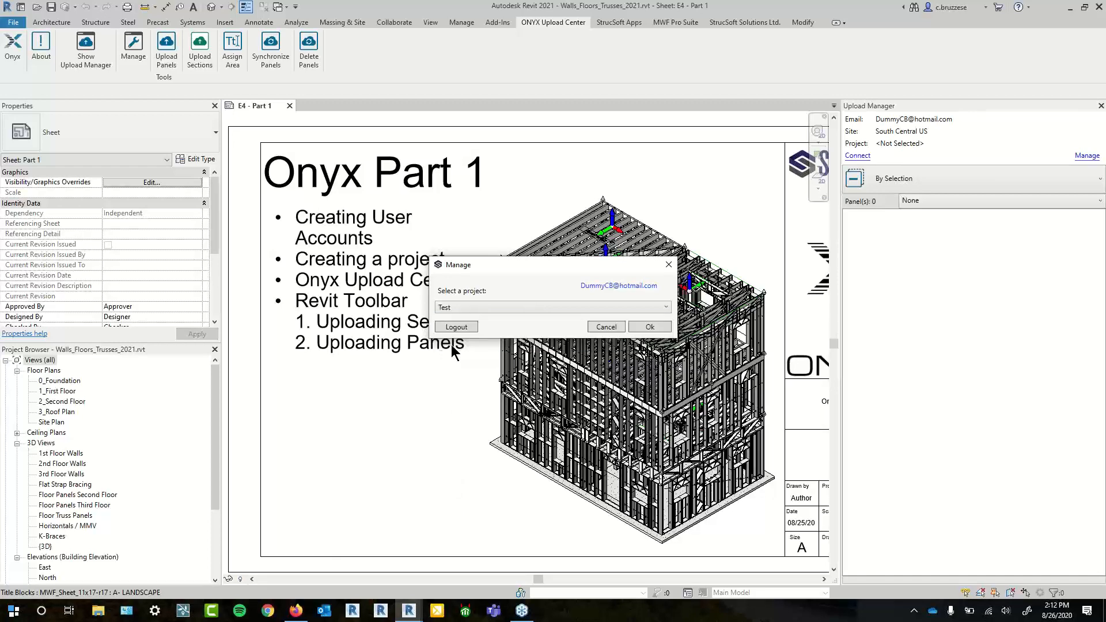
{"action": "left_click", "coordinate": [650, 327]}
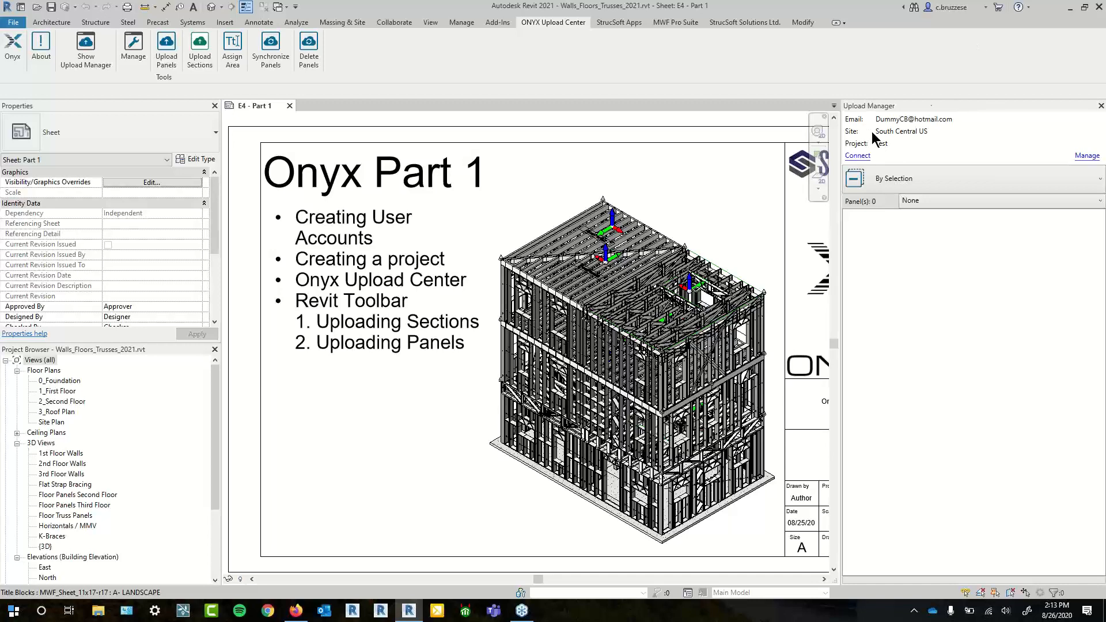
{"action": "scroll", "coordinate": [728, 235], "scroll_direction": "down", "scroll_amount": 2}
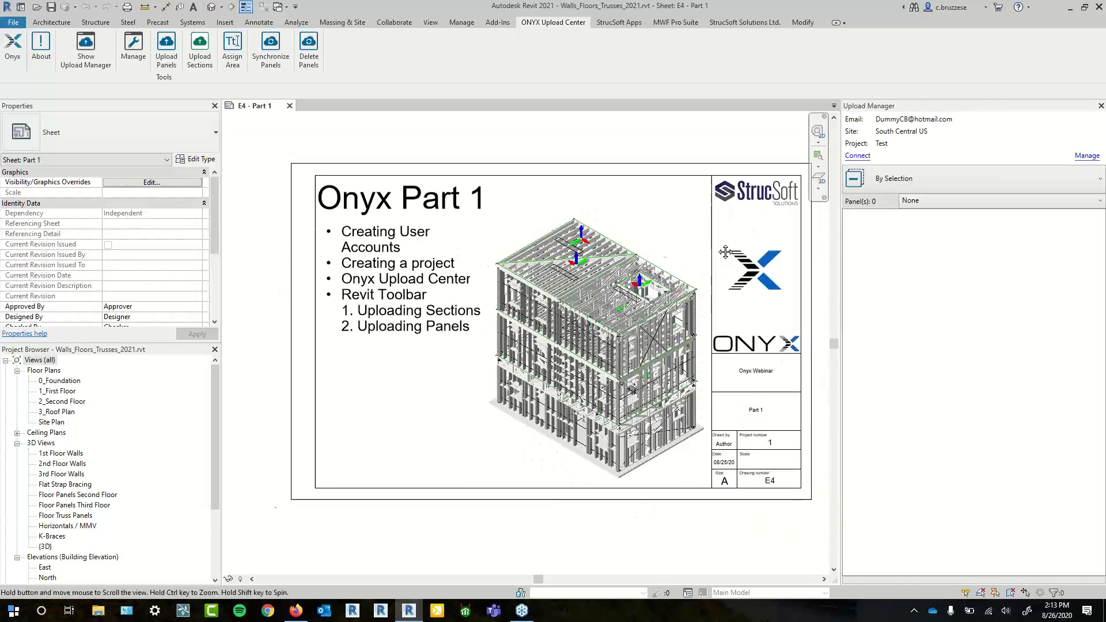
{"action": "left_click_drag", "start_coordinate": [732, 235], "coordinate": [708, 248]}
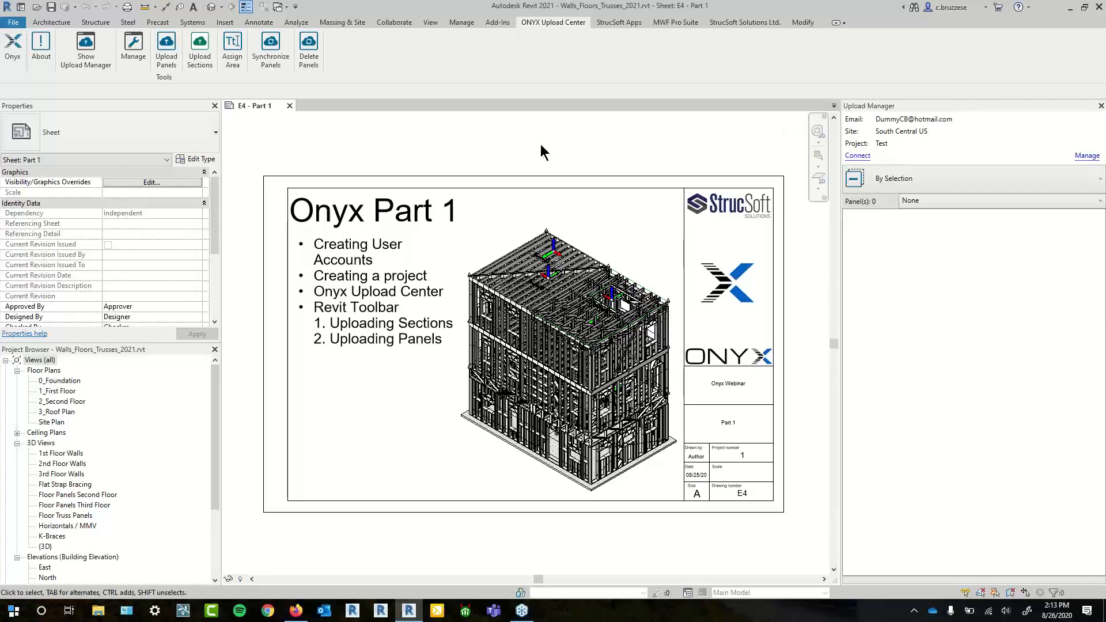
{"action": "mouse_move", "coordinate": [540, 145]}
{"action": "left_mouse_down"}
{"action": "mouse_move", "coordinate": [569, 161]}
{"action": "mouse_move", "coordinate": [535, 156]}
{"action": "left_mouse_up"}
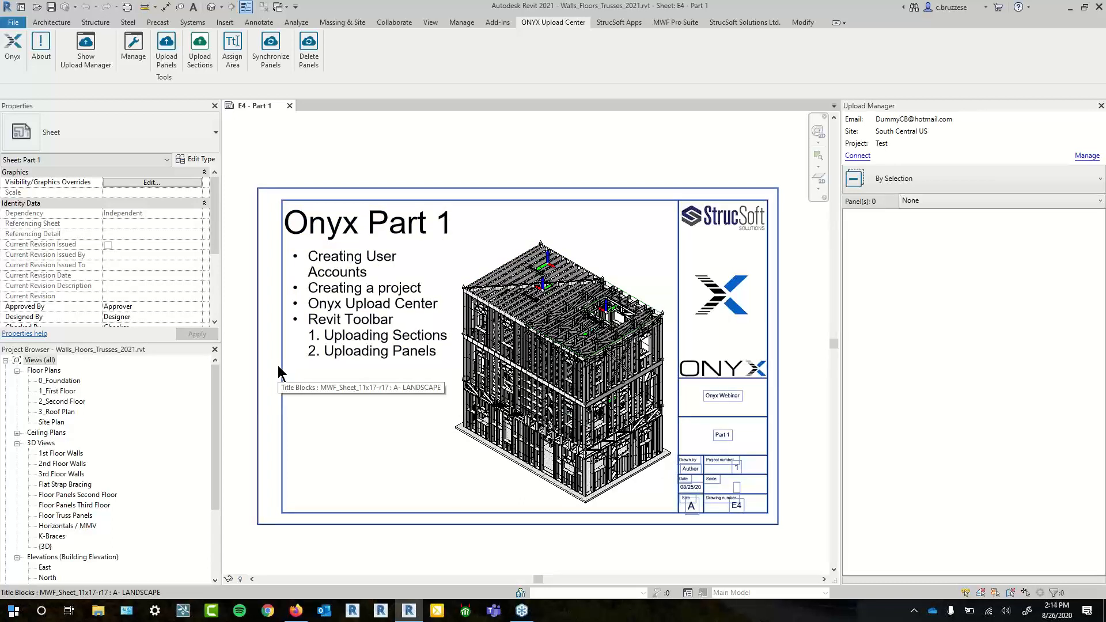
- In the section upload manager, set the three truss/column rows to C Profile with Lips
{"action": "left_click", "coordinate": [205, 67]}
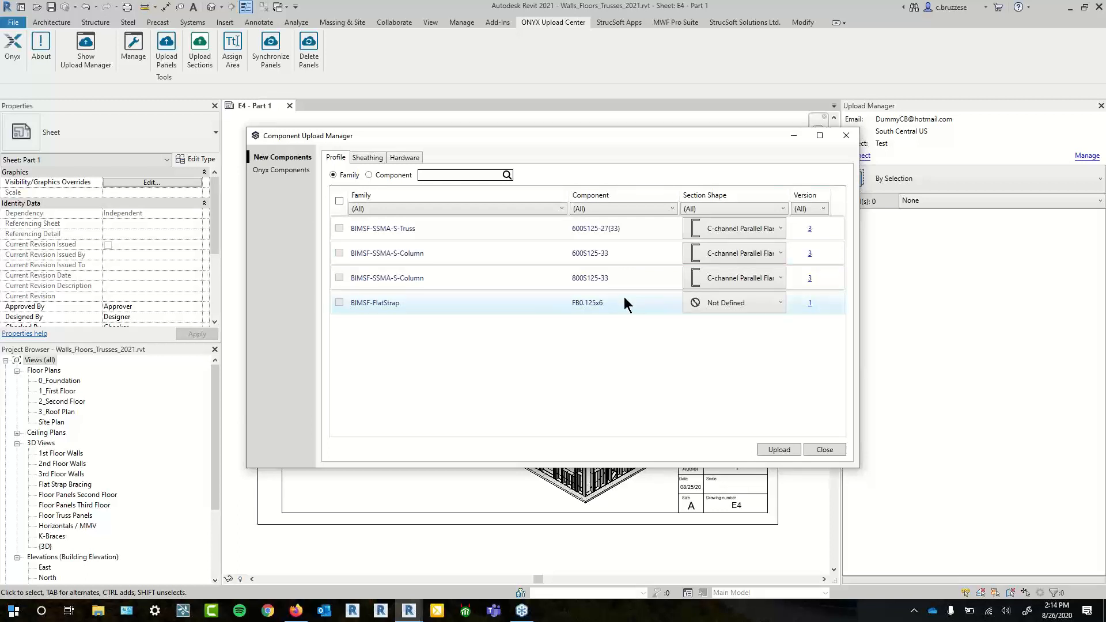
{"action": "left_click", "coordinate": [758, 230]}
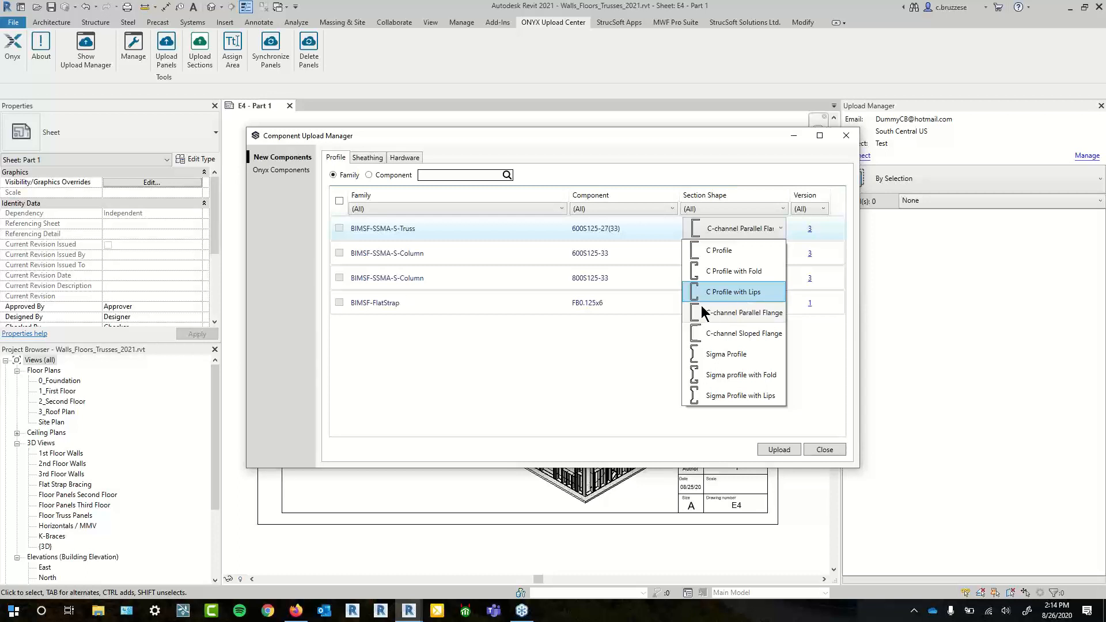
{"action": "left_click", "coordinate": [588, 386]}
{"action": "left_click", "coordinate": [742, 256]}
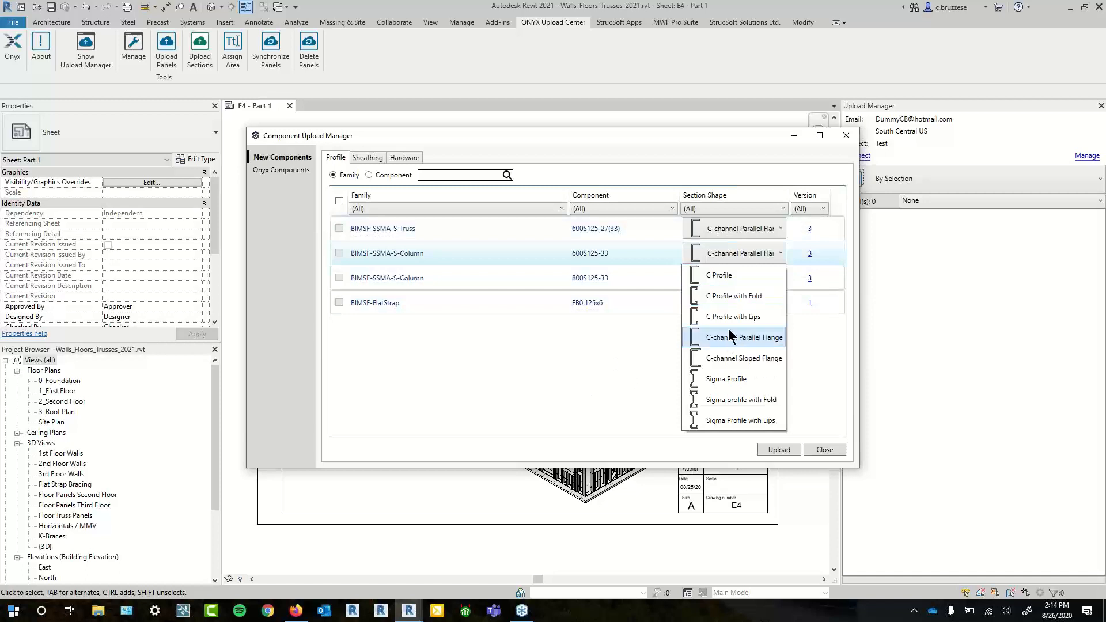
{"action": "left_click", "coordinate": [734, 317]}
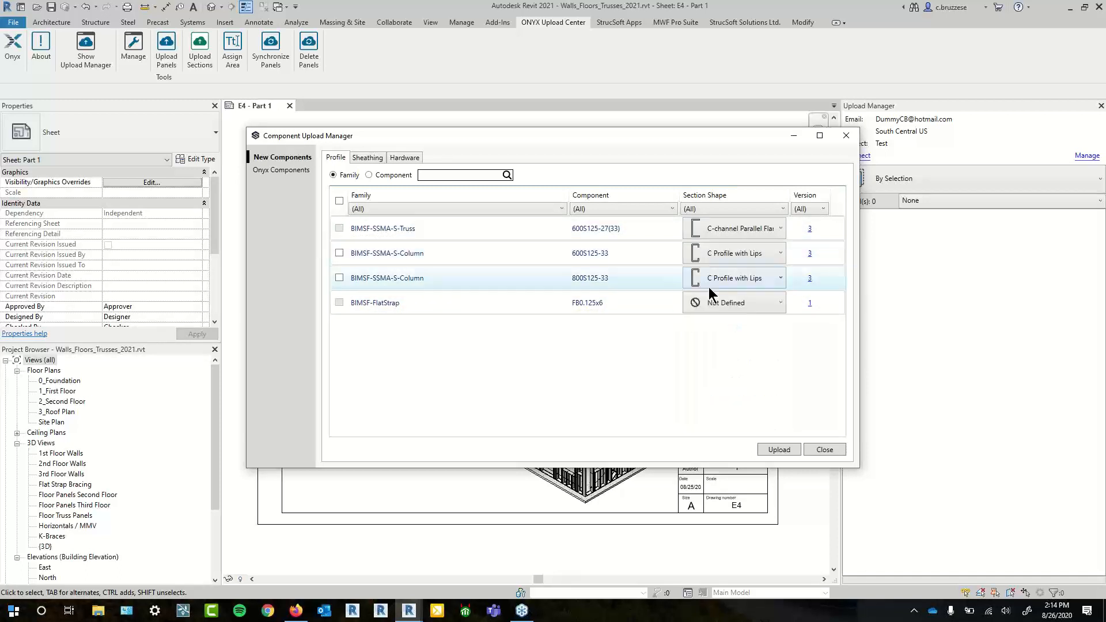
{"action": "left_click", "coordinate": [735, 279]}
{"action": "left_click", "coordinate": [744, 353]}
{"action": "left_click", "coordinate": [758, 235]}
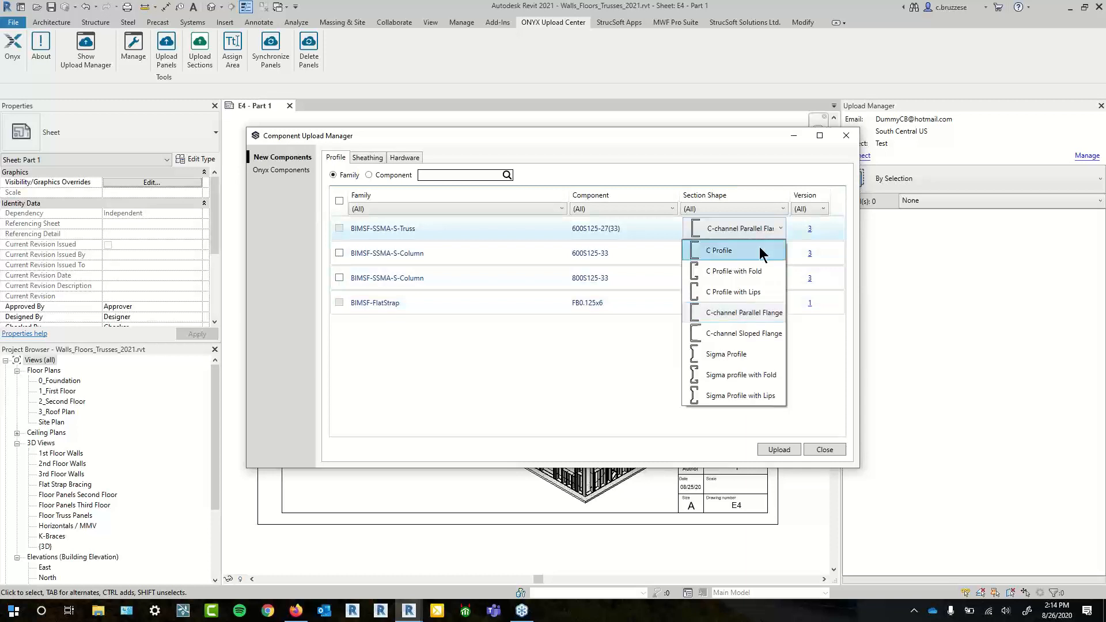
{"action": "left_click", "coordinate": [761, 293]}
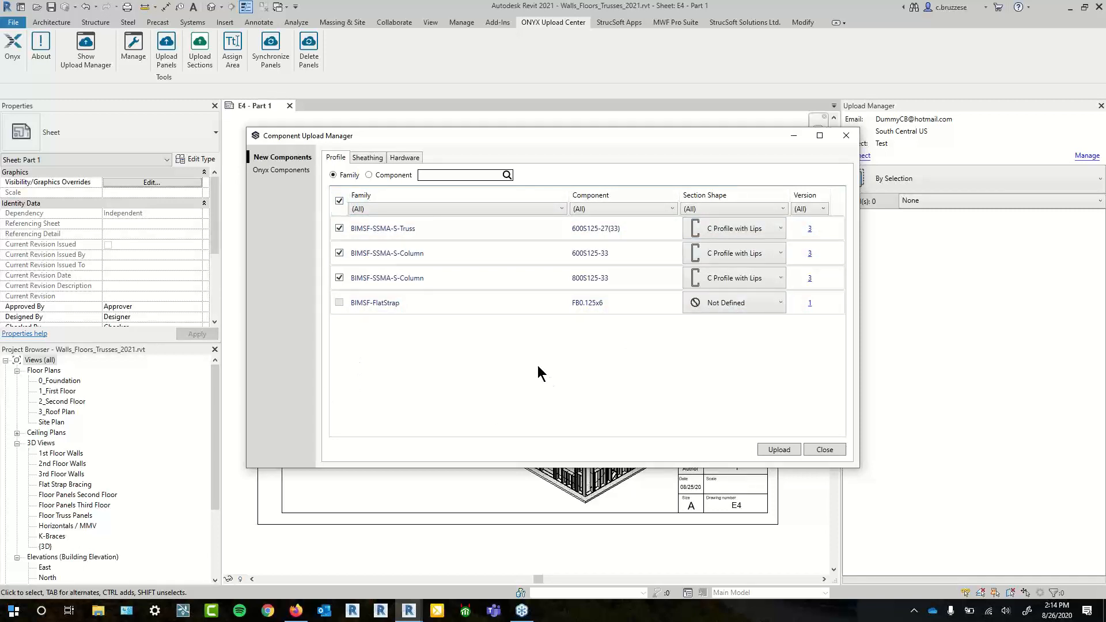
- Upload the checked profiles to ONYX, confirming the Upload Warning
{"action": "left_click", "coordinate": [787, 452]}
{"action": "left_click_drag", "start_coordinate": [499, 275], "coordinate": [514, 326]}
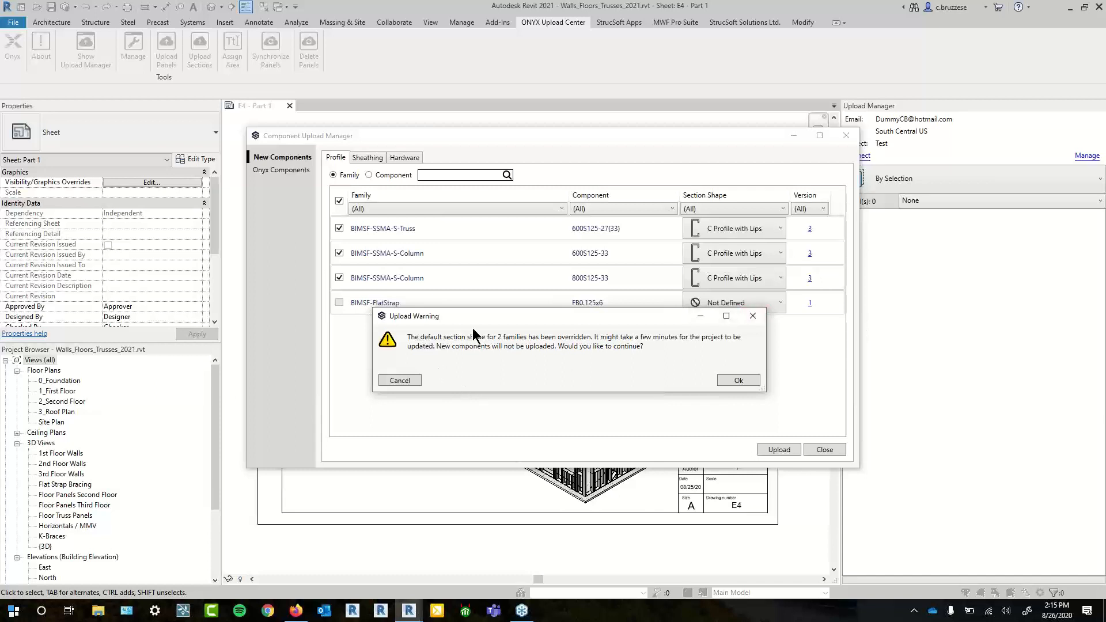
{"action": "left_click", "coordinate": [748, 380]}
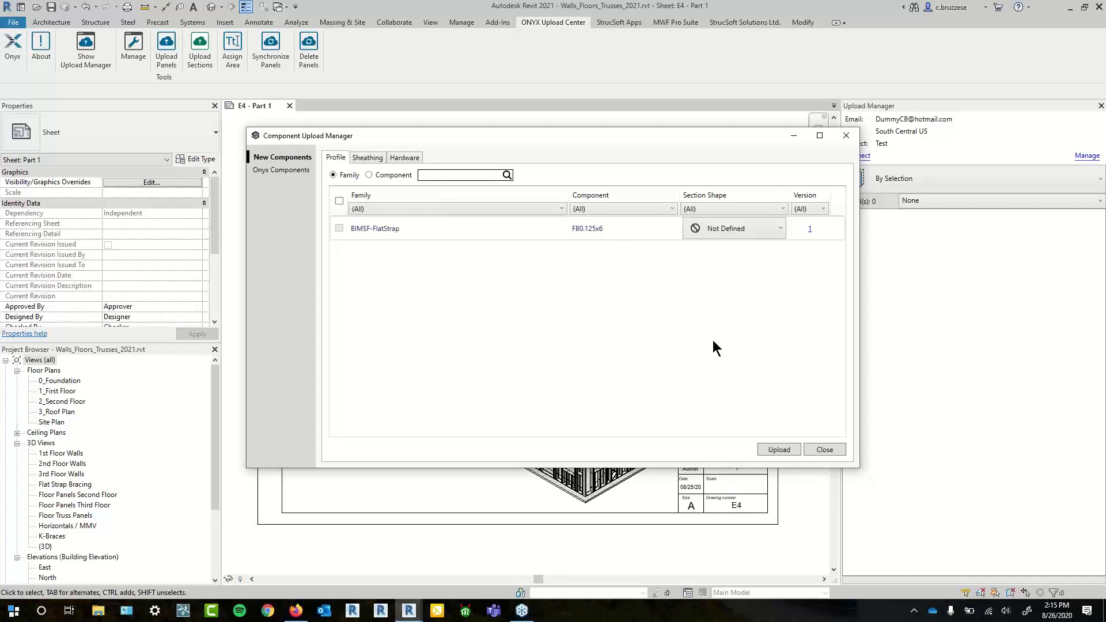
- View Onyx Components, enlarge the dialog, narrow the Family column, then return to New Components
{"action": "left_click", "coordinate": [293, 172]}
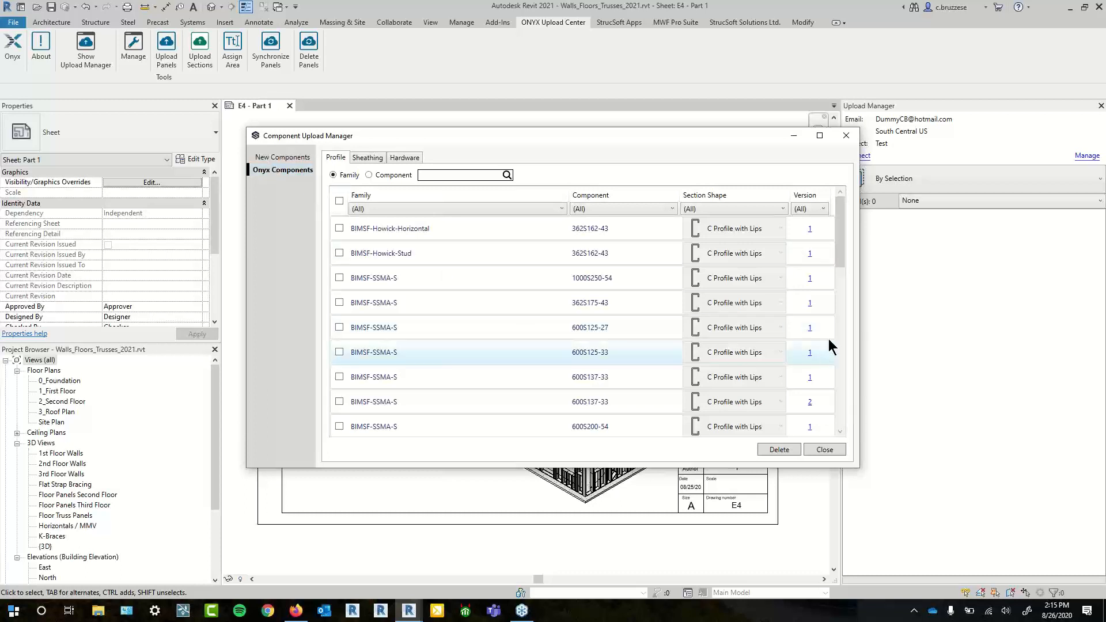
{"action": "mouse_move", "coordinate": [841, 216]}
{"action": "left_mouse_down"}
{"action": "mouse_move", "coordinate": [822, 320]}
{"action": "mouse_move", "coordinate": [829, 374]}
{"action": "mouse_move", "coordinate": [846, 205]}
{"action": "left_mouse_up"}
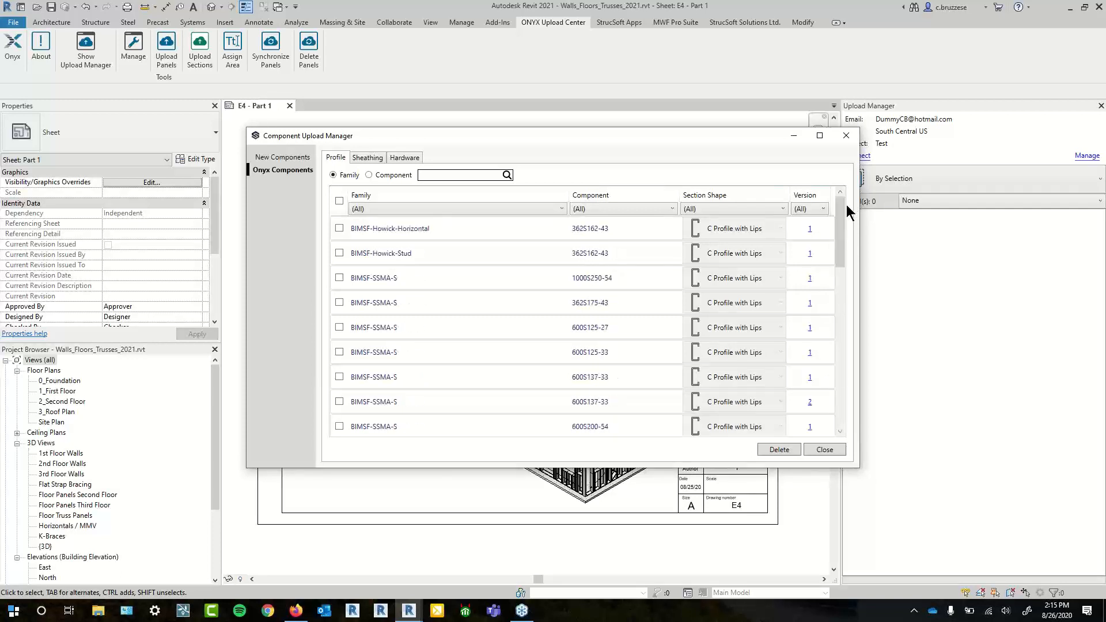
{"action": "left_click_drag", "start_coordinate": [858, 467], "coordinate": [1026, 551]}
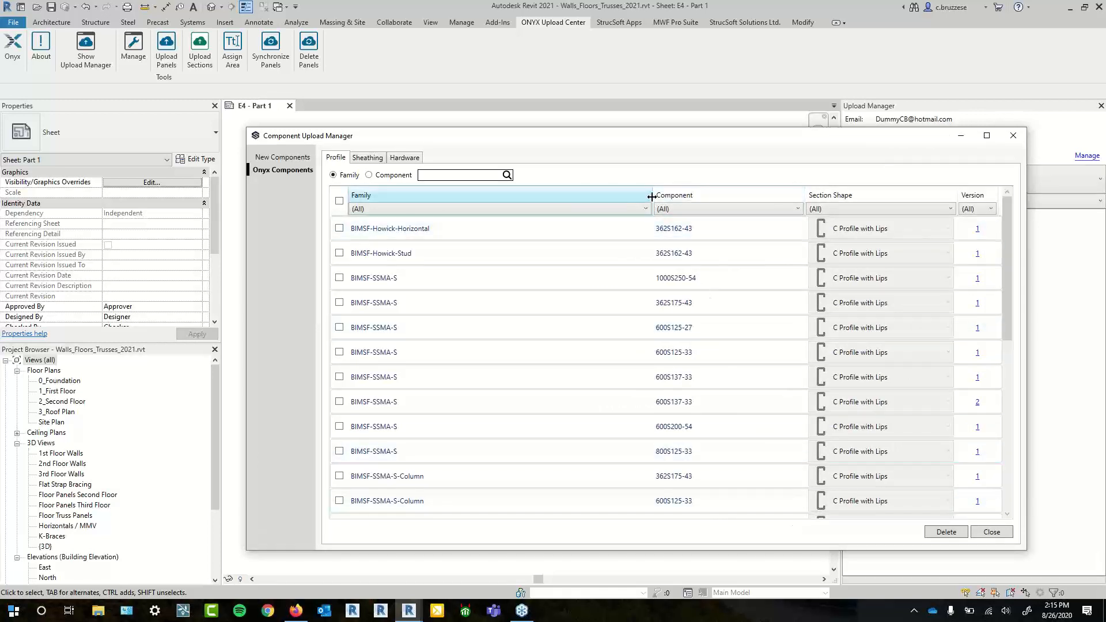
{"action": "left_click_drag", "start_coordinate": [652, 198], "coordinate": [497, 202]}
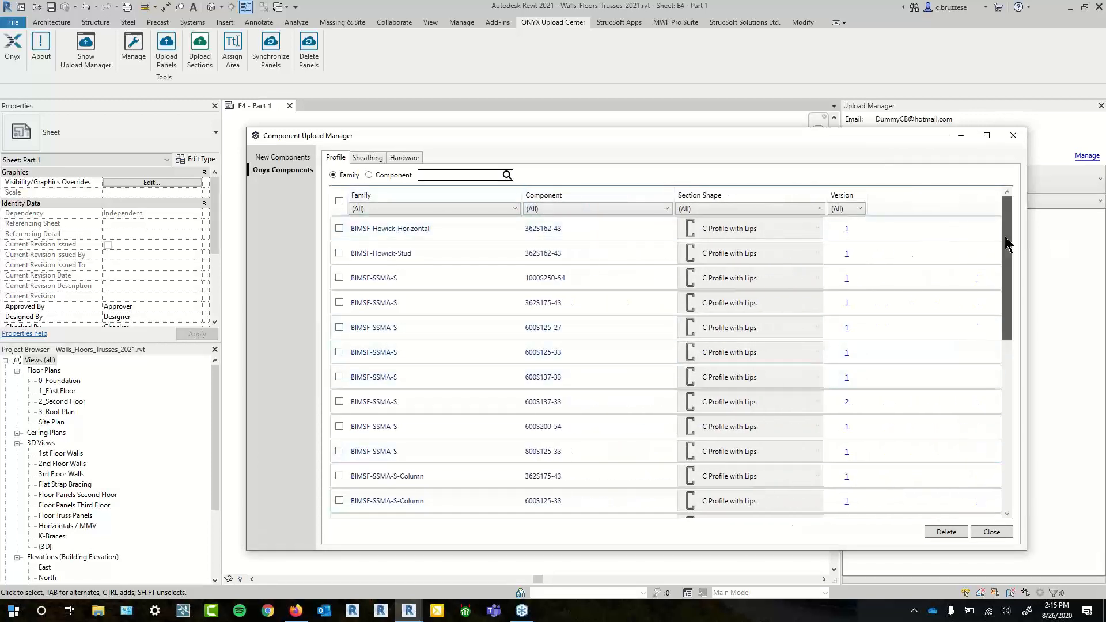
{"action": "left_click_drag", "start_coordinate": [1005, 236], "coordinate": [984, 427]}
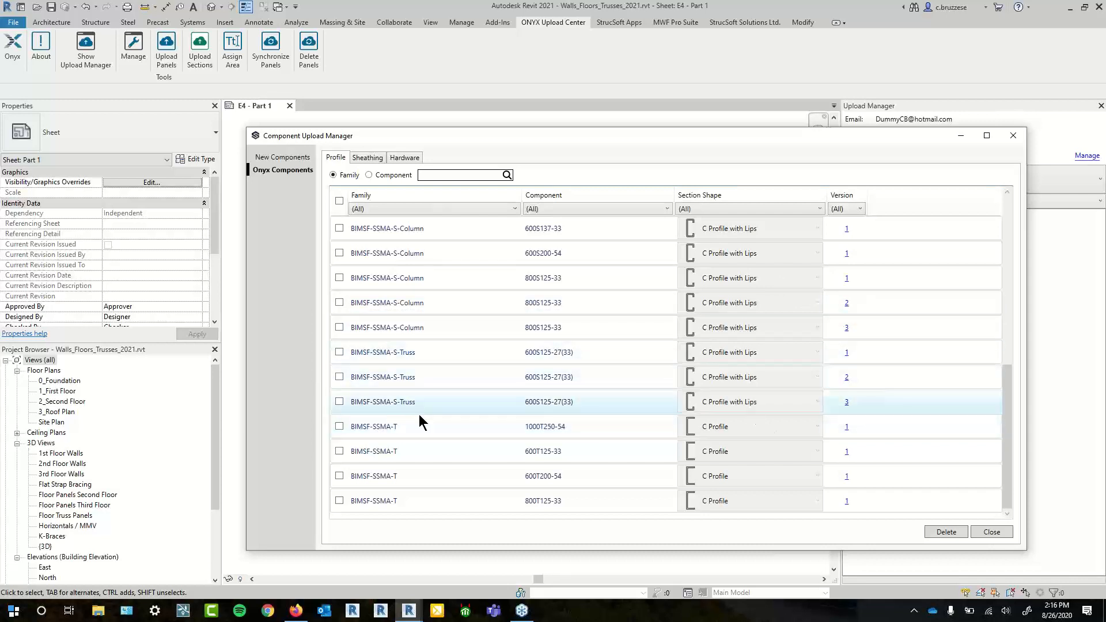
{"action": "scroll", "coordinate": [430, 416], "scroll_direction": "up", "scroll_amount": 5}
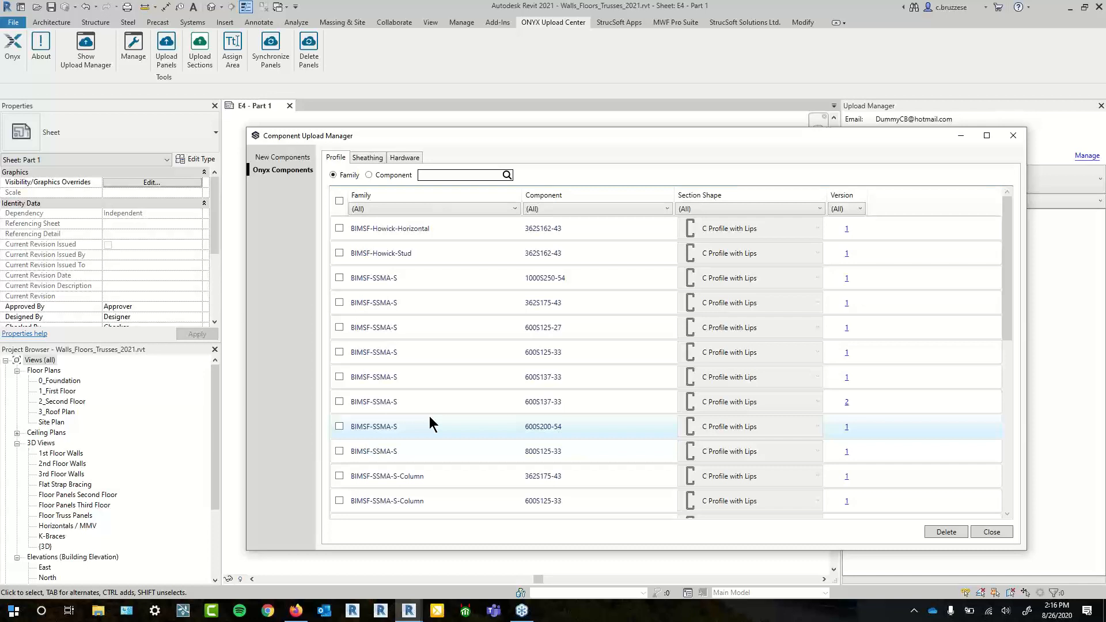
{"action": "left_click_drag", "start_coordinate": [522, 194], "coordinate": [489, 190]}
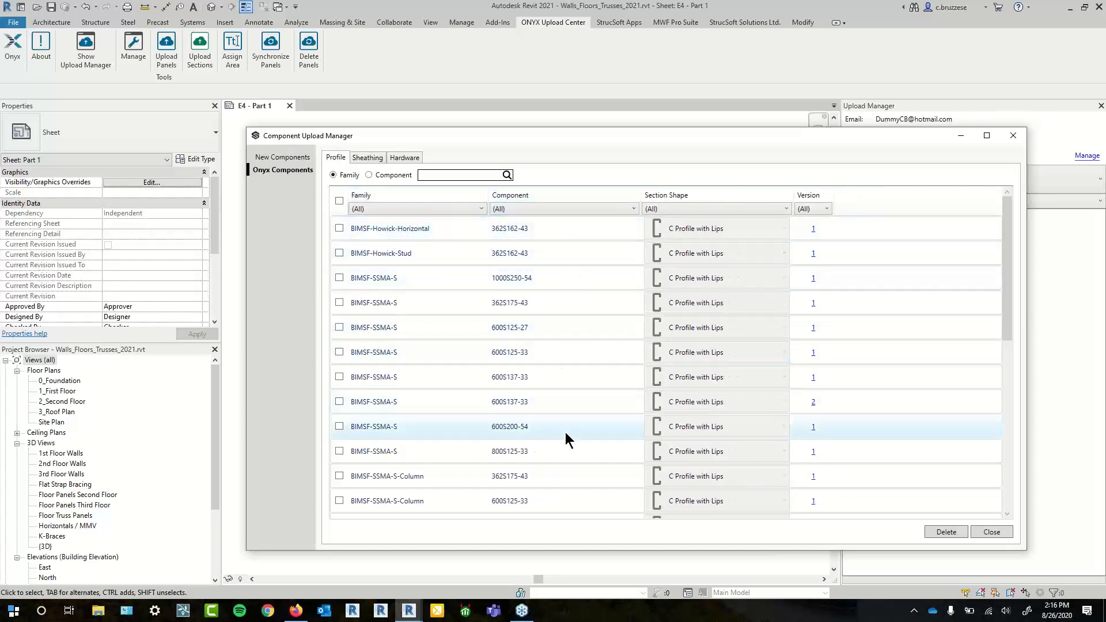
{"action": "scroll", "coordinate": [565, 432], "scroll_direction": "down", "scroll_amount": 4}
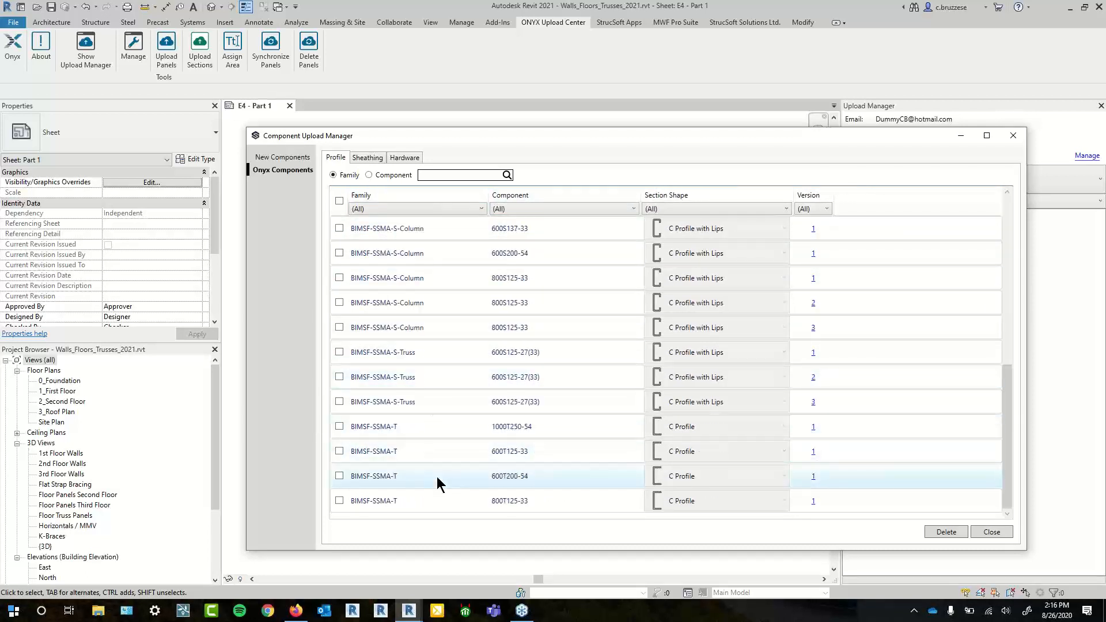
{"action": "scroll", "coordinate": [434, 455], "scroll_direction": "up", "scroll_amount": 4}
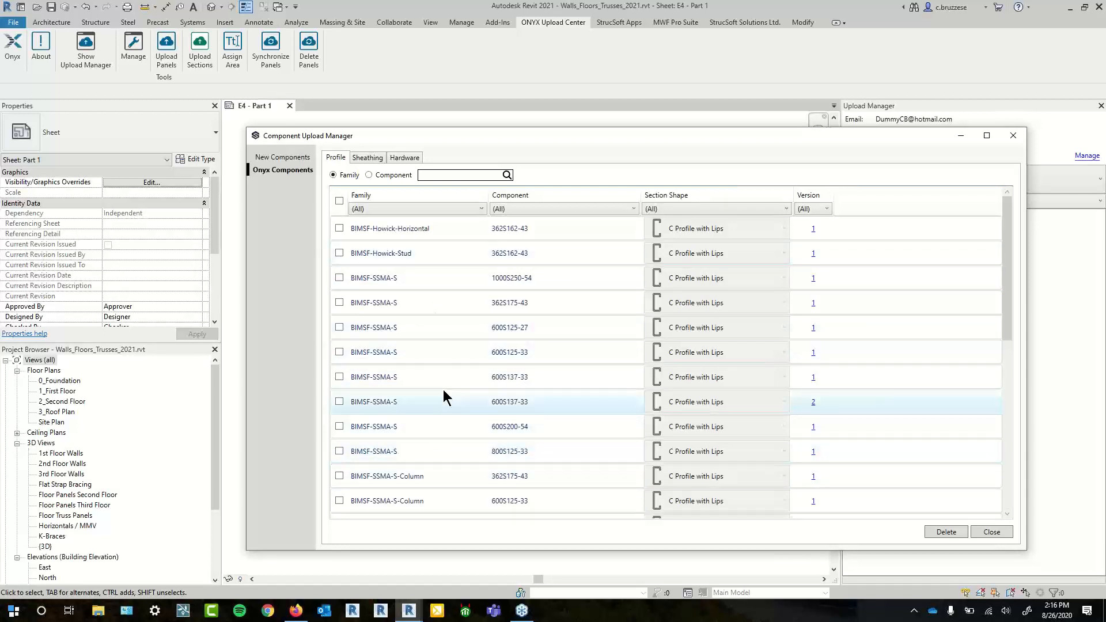
{"action": "left_click", "coordinate": [271, 159]}
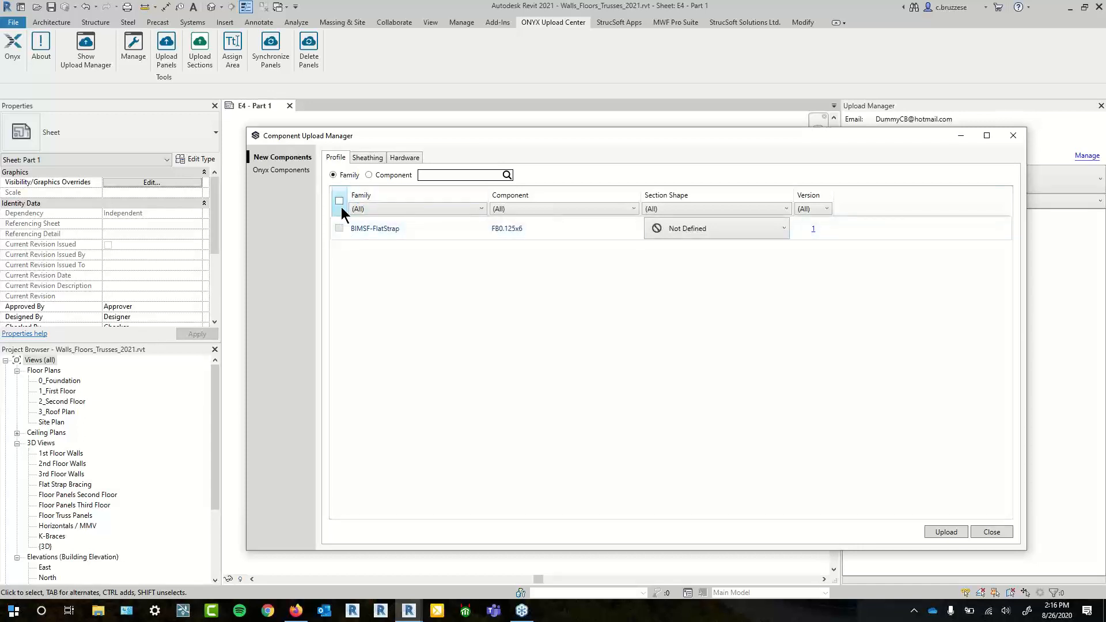
- Choose Flatstrap as the section shape for BIMSF-FlatStrap, then shift the manager window up slightly
{"action": "left_click", "coordinate": [755, 237]}
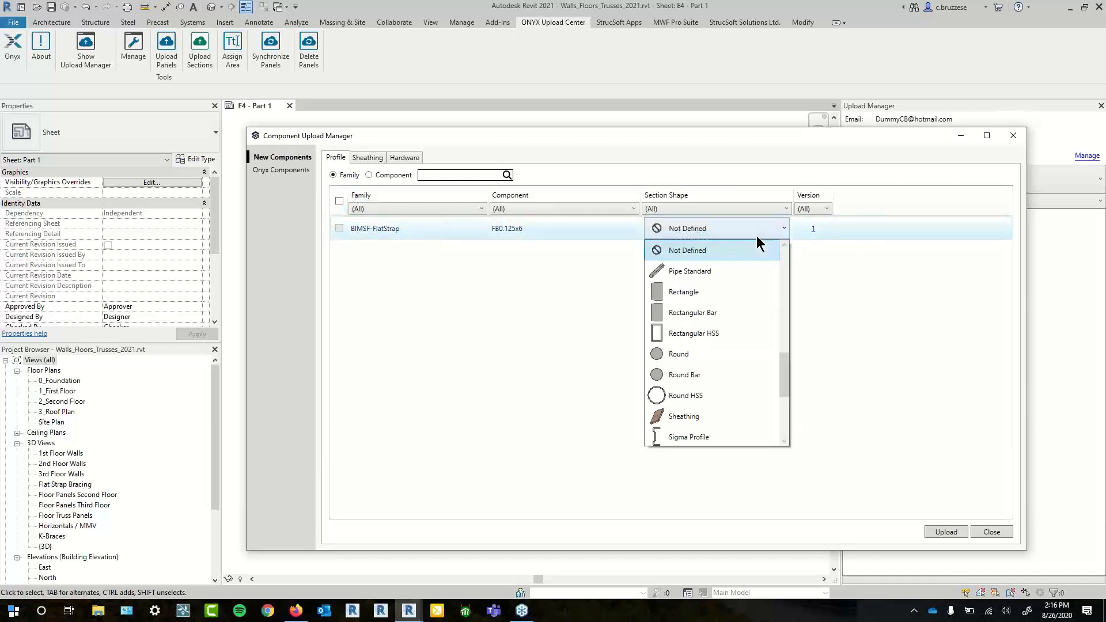
{"action": "left_click", "coordinate": [428, 323]}
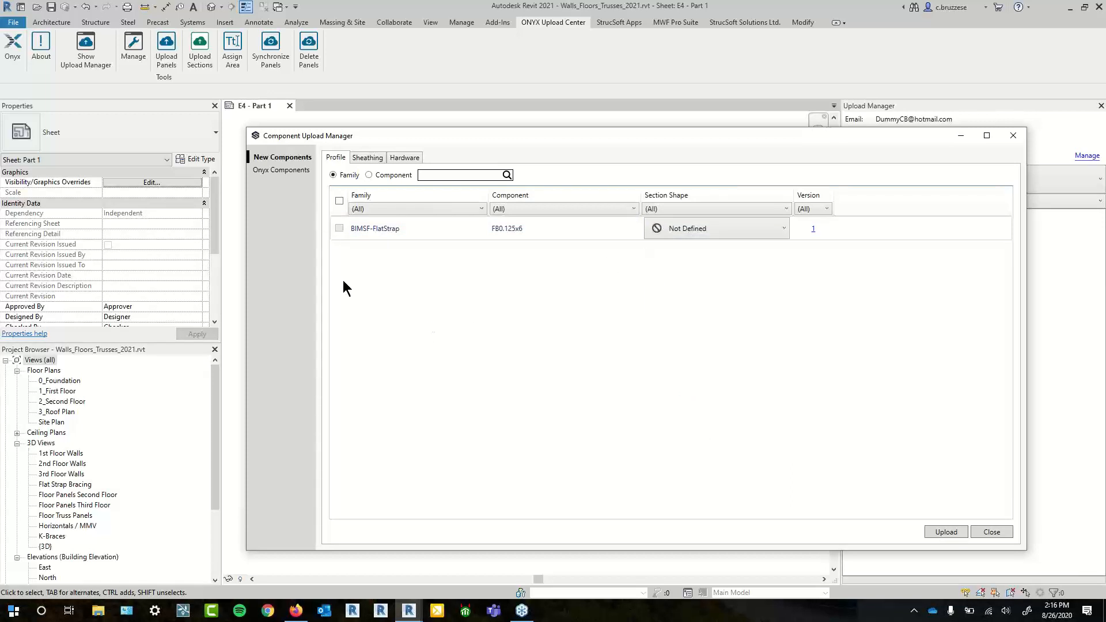
{"action": "left_click", "coordinate": [762, 236]}
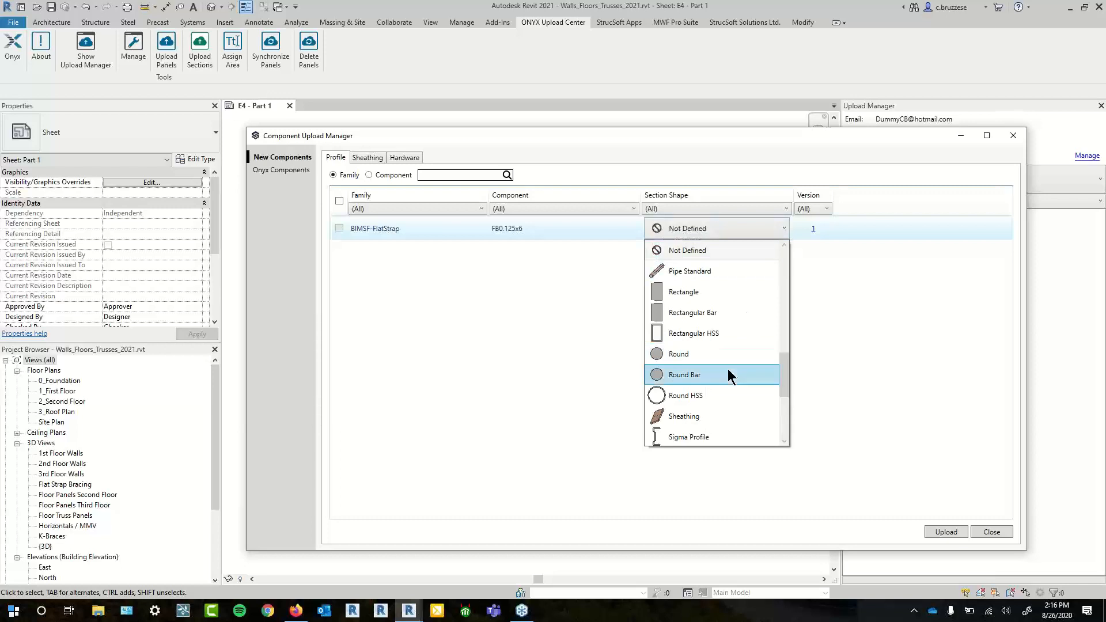
{"action": "scroll", "coordinate": [731, 376], "scroll_direction": "down", "scroll_amount": 3}
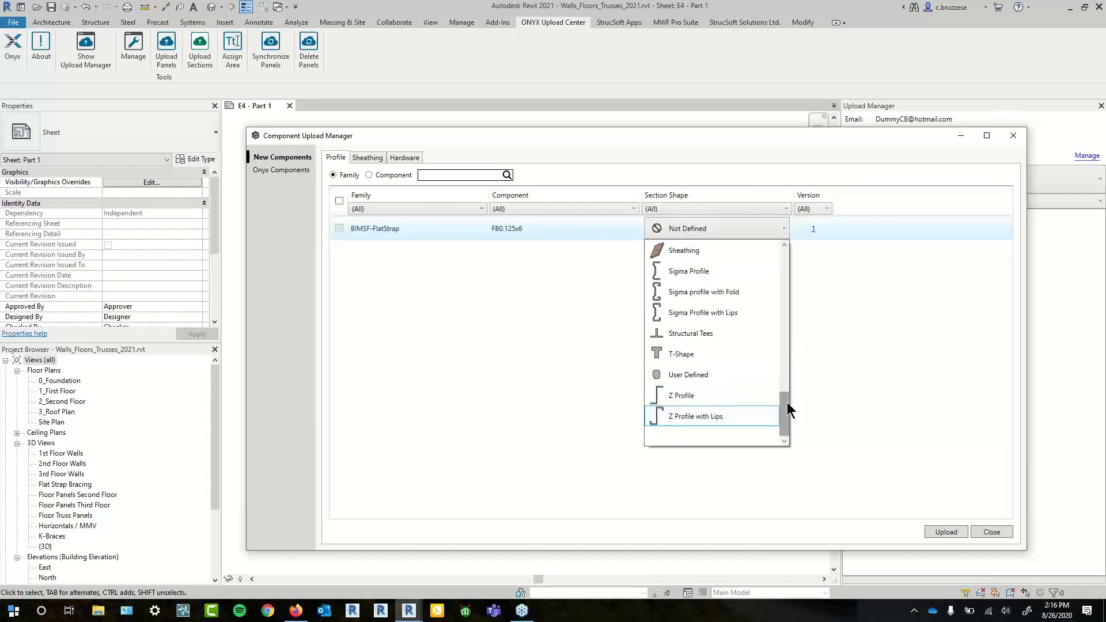
{"action": "left_click_drag", "start_coordinate": [787, 403], "coordinate": [804, 254]}
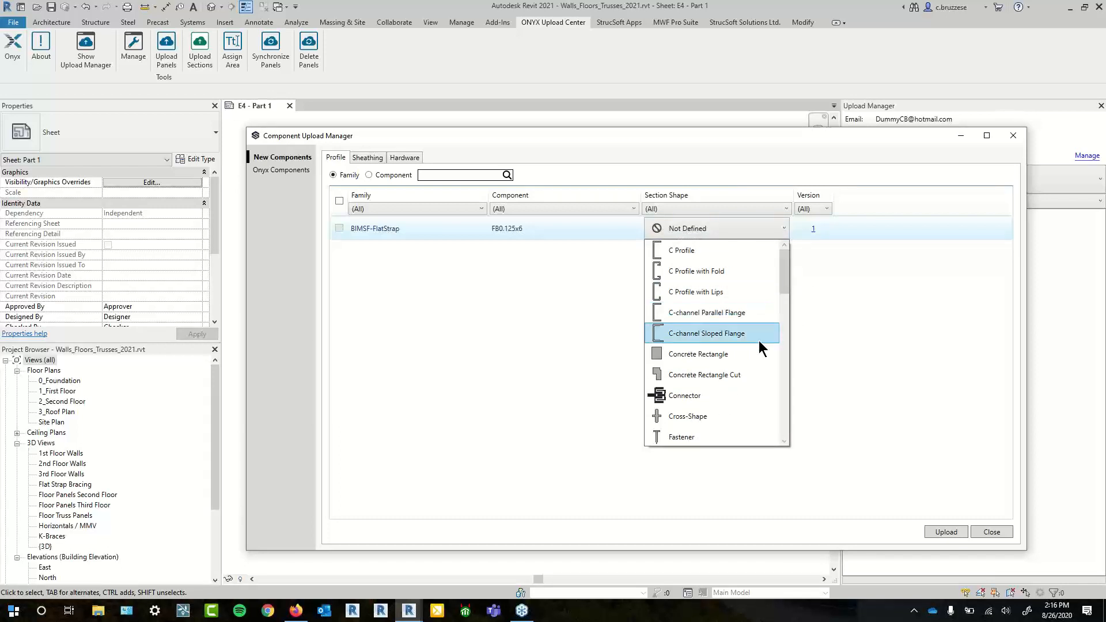
{"action": "scroll", "coordinate": [749, 323], "scroll_direction": "down", "scroll_amount": 3}
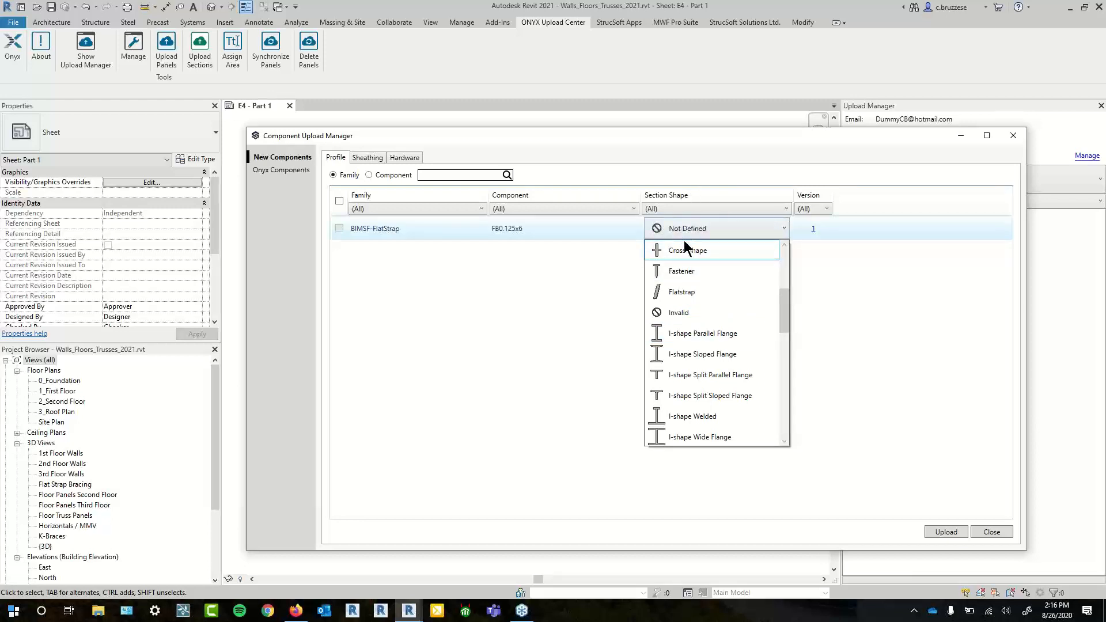
{"action": "left_click", "coordinate": [715, 291]}
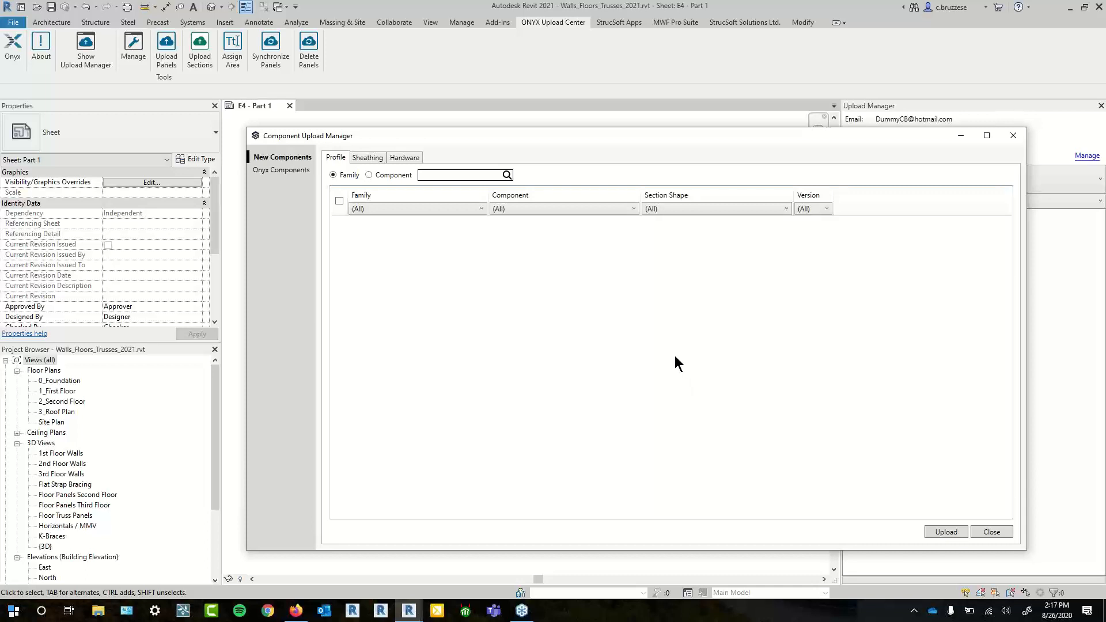
{"action": "left_click_drag", "start_coordinate": [688, 137], "coordinate": [690, 127]}
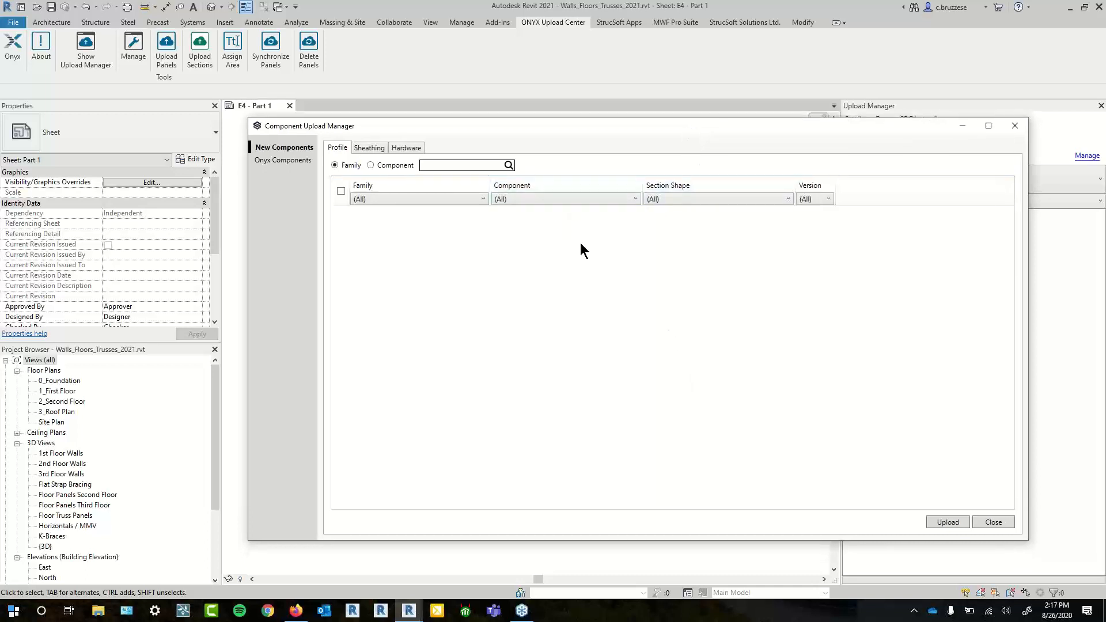
- Switch to Onyx Components to see stored profiles, then return to the new components list
{"action": "left_click", "coordinate": [569, 201]}
{"action": "left_click", "coordinate": [557, 226]}
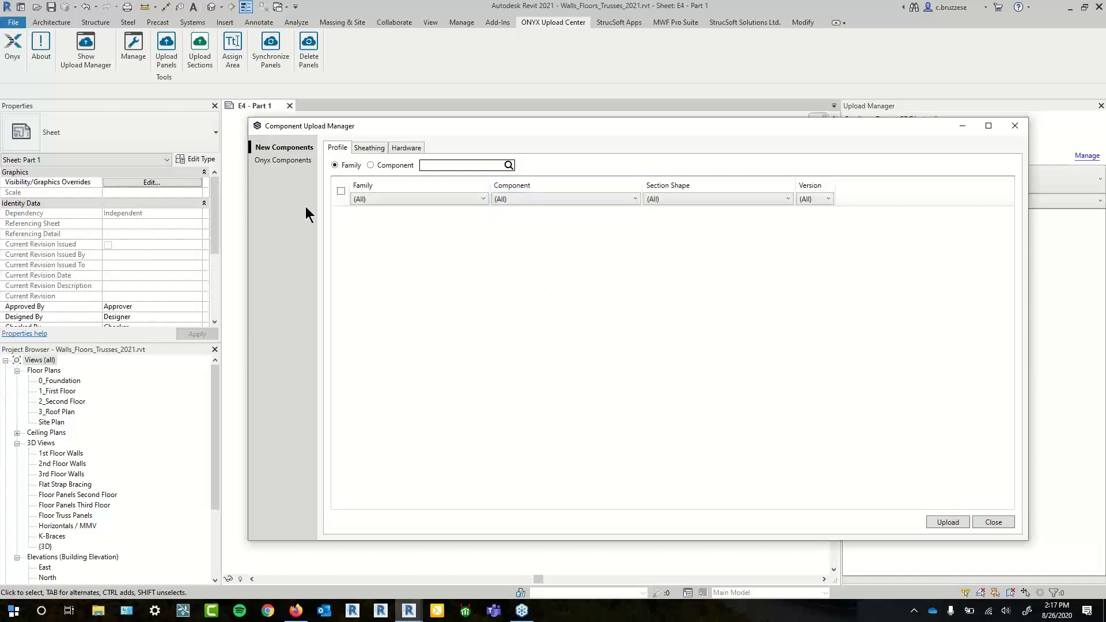
{"action": "left_click", "coordinate": [283, 162]}
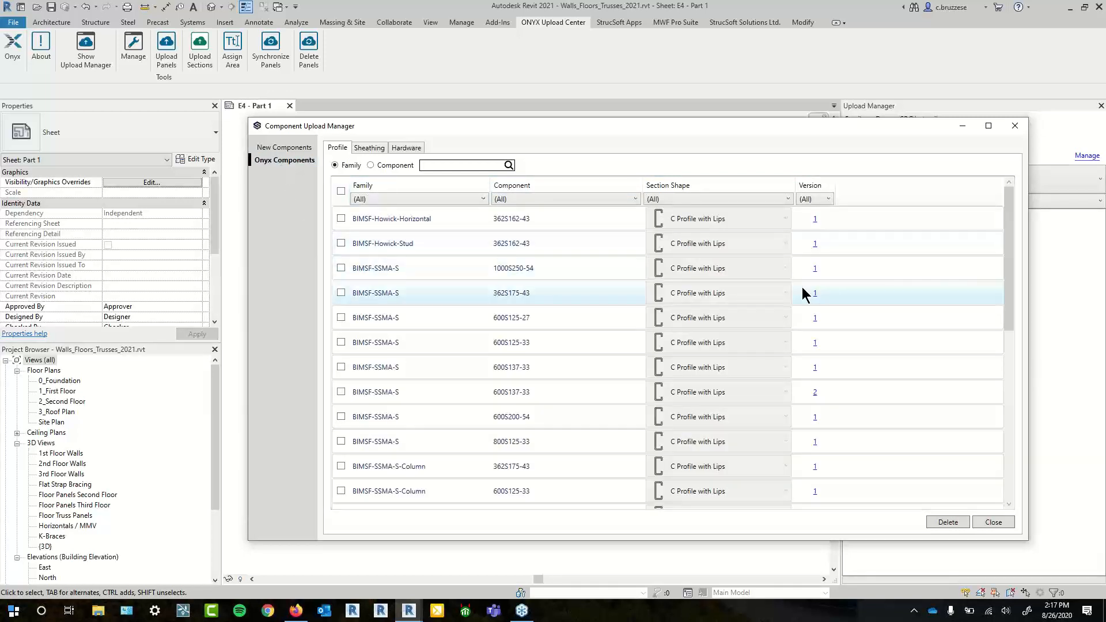
{"action": "left_click", "coordinate": [303, 148]}
- Check the stored sheathing and hardware components, ending on the Onyx Components list
{"action": "left_click", "coordinate": [369, 150]}
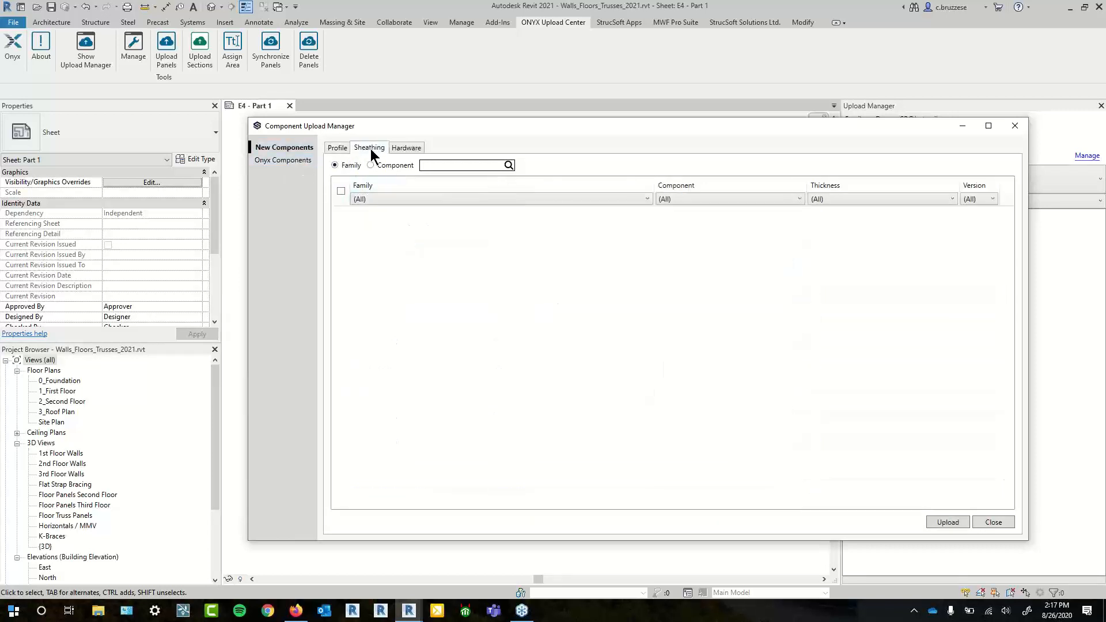
{"action": "left_click", "coordinate": [288, 163]}
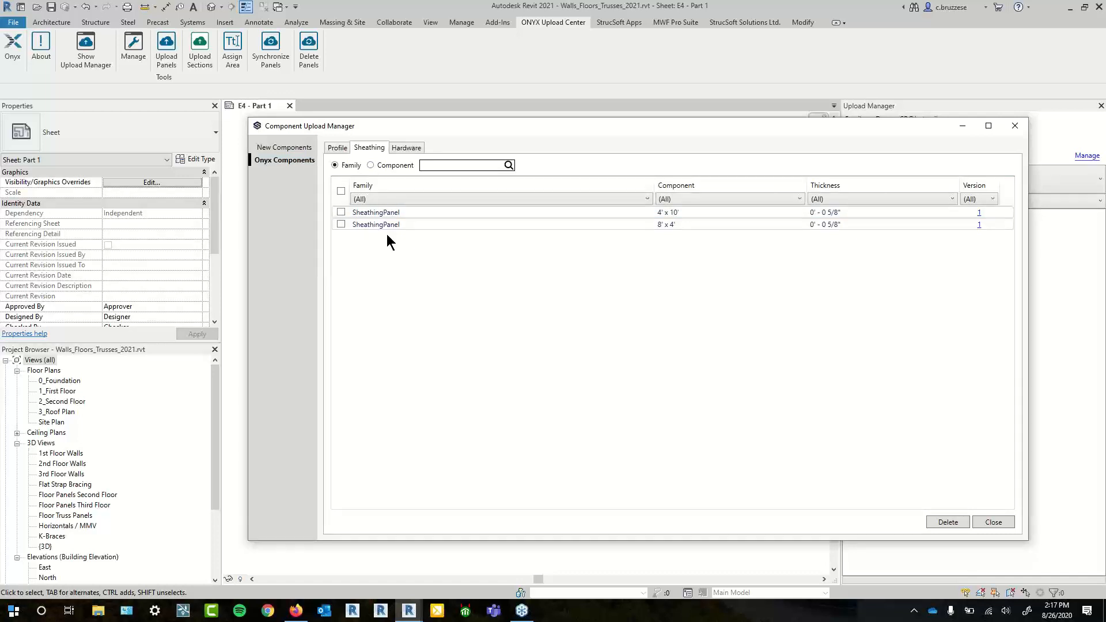
{"action": "left_click", "coordinate": [401, 150]}
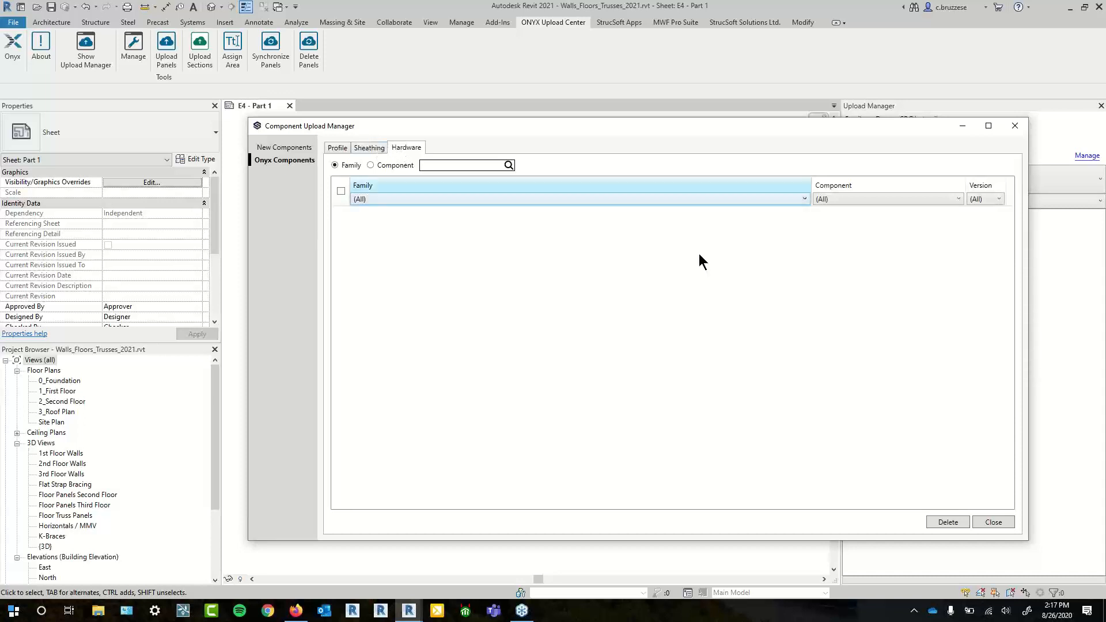
{"action": "left_click", "coordinate": [300, 152]}
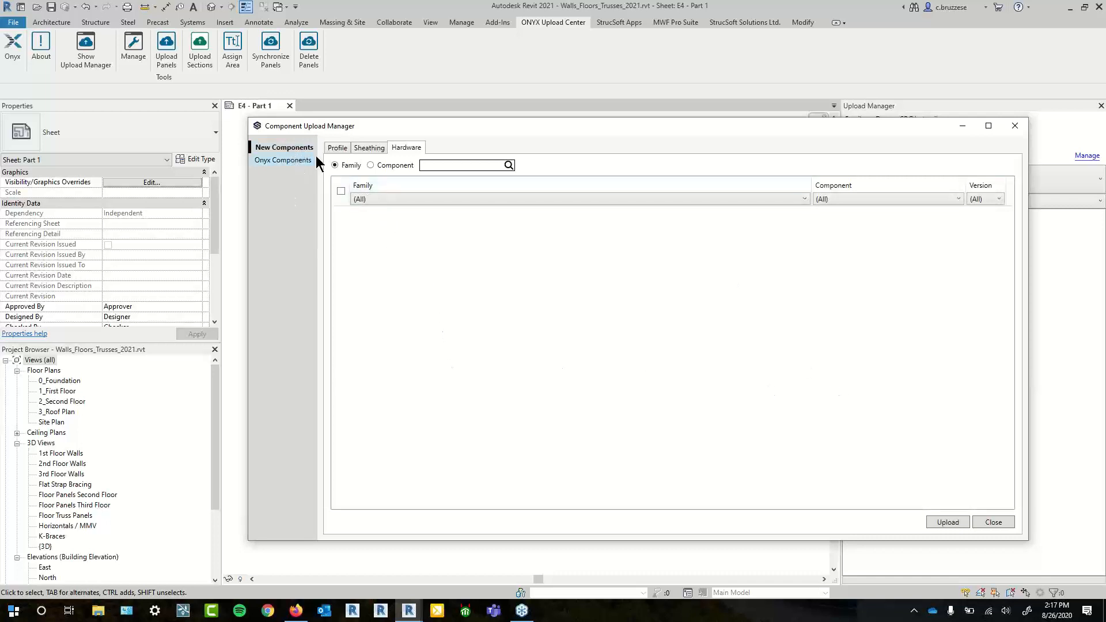
{"action": "left_click", "coordinate": [295, 162]}
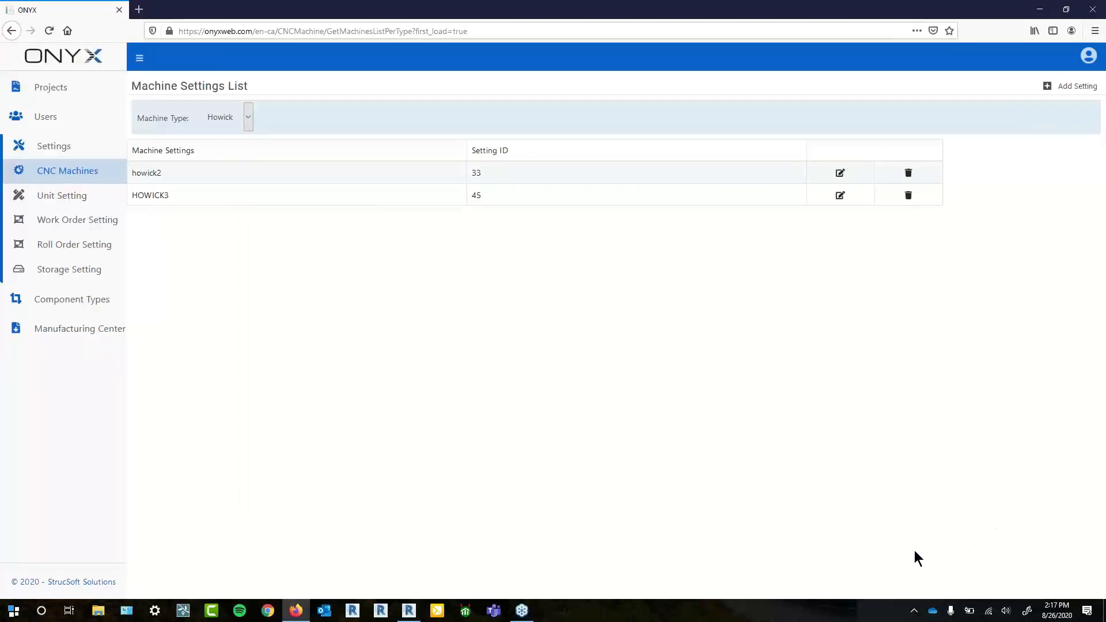
- Open Component Types from the ONYX sidebar to list the Section Shapes profiles
{"action": "left_click", "coordinate": [95, 304]}
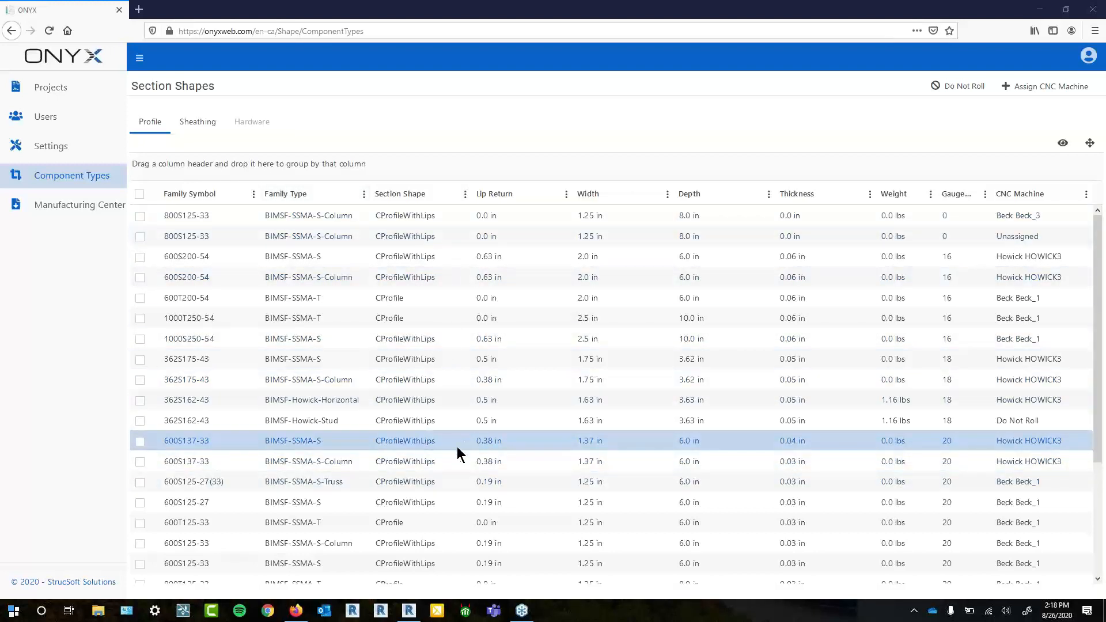
- Scroll through the profile grid and sort it ascending by the CNC Machine column
{"action": "scroll", "coordinate": [444, 450], "scroll_direction": "down", "scroll_amount": 3}
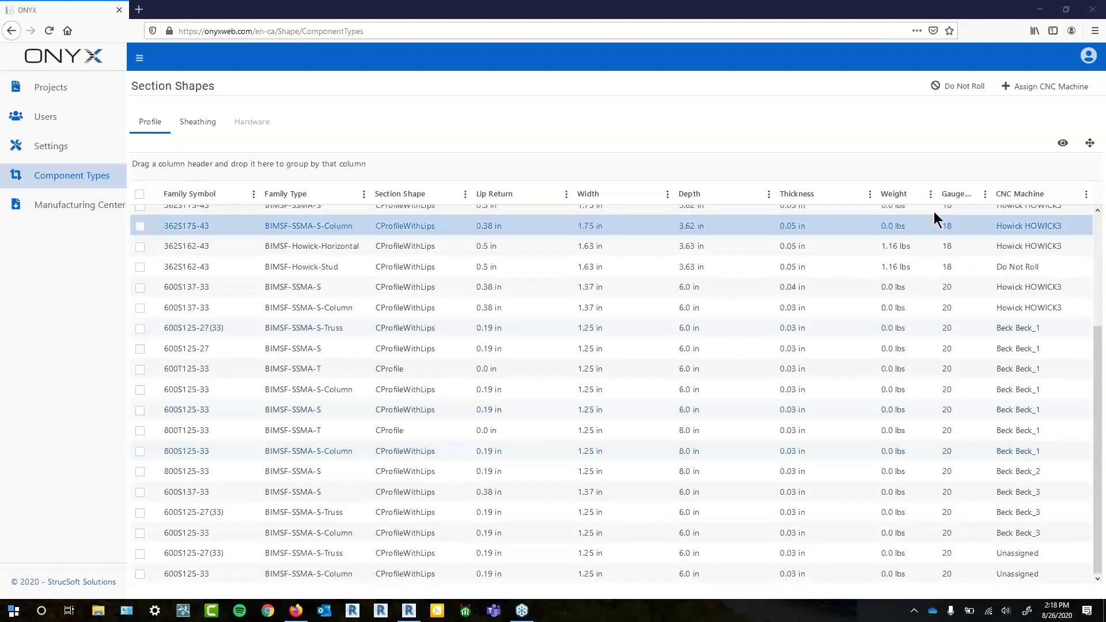
{"action": "scroll", "coordinate": [342, 427], "scroll_direction": "up", "scroll_amount": 3}
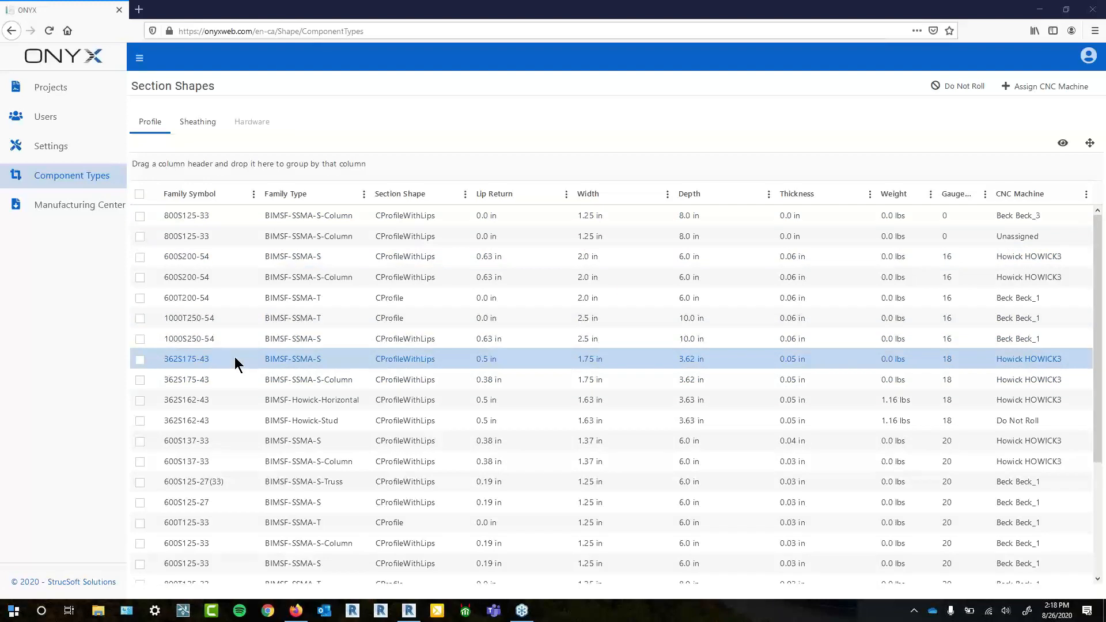
{"action": "scroll", "coordinate": [715, 514], "scroll_direction": "down", "scroll_amount": 3}
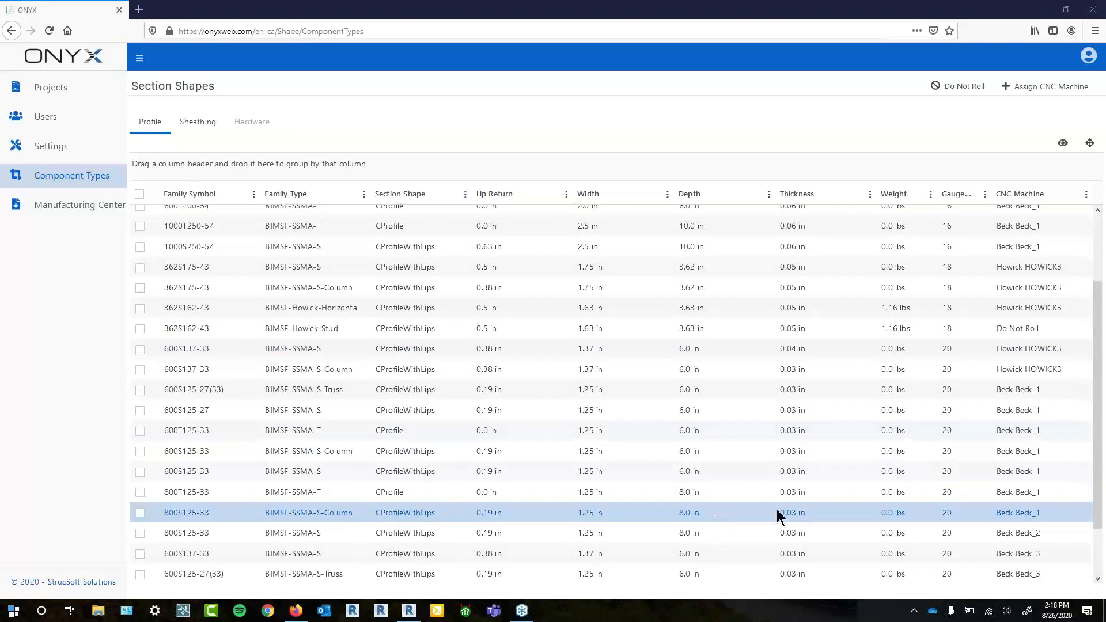
{"action": "scroll", "coordinate": [807, 528], "scroll_direction": "down", "scroll_amount": 2}
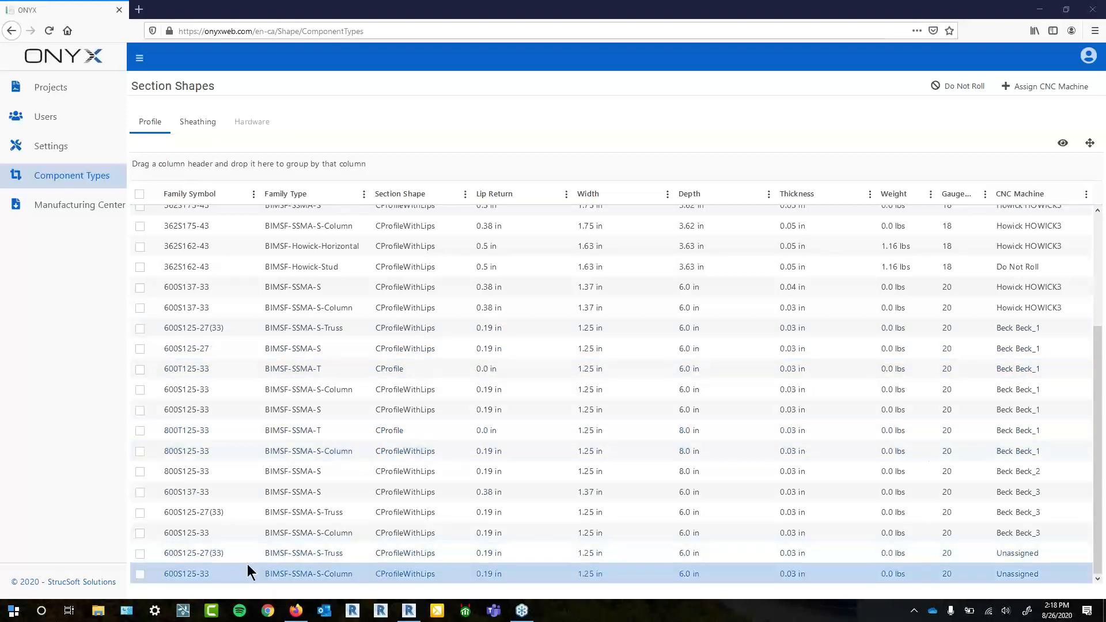
{"action": "left_click", "coordinate": [1045, 205]}
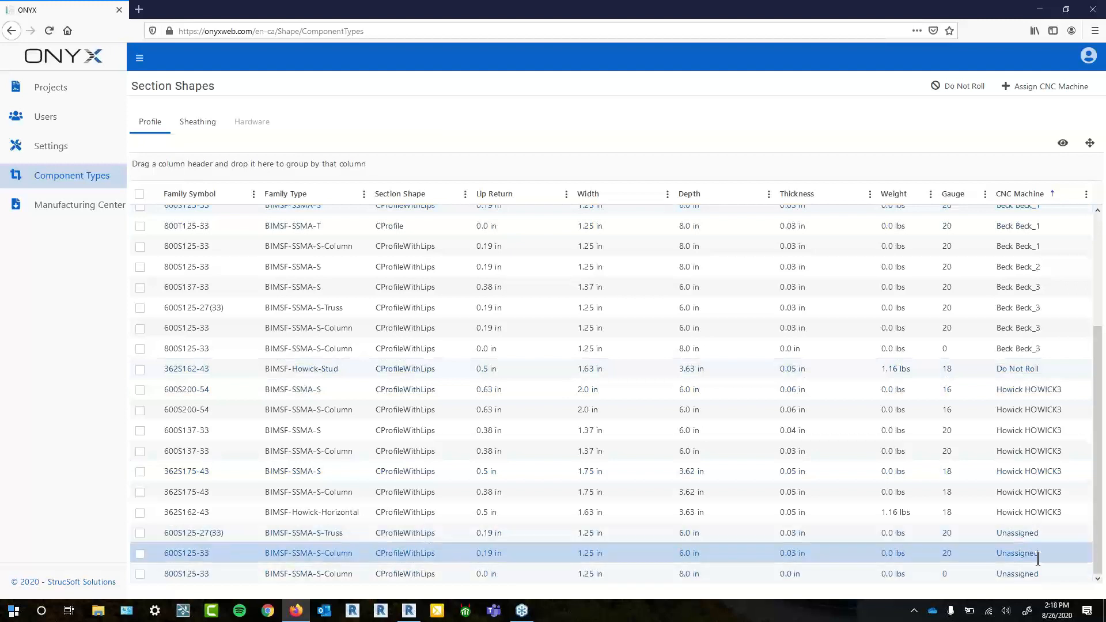
- Tick the Unassigned profiles 600S125-27(33), 600S125-33 and 800S125-33
{"action": "left_click", "coordinate": [140, 535]}
{"action": "left_click", "coordinate": [140, 555]}
{"action": "left_click", "coordinate": [141, 575]}
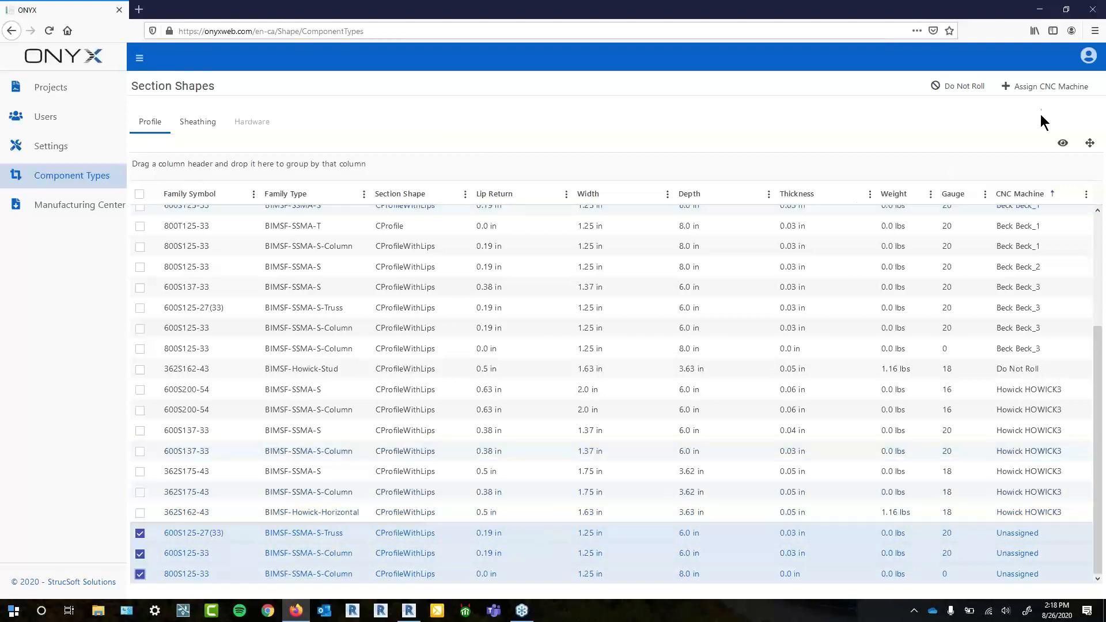
- Assign the ticked profiles machine type Beck with machine setting Beck_4 and save
{"action": "left_click", "coordinate": [1053, 88]}
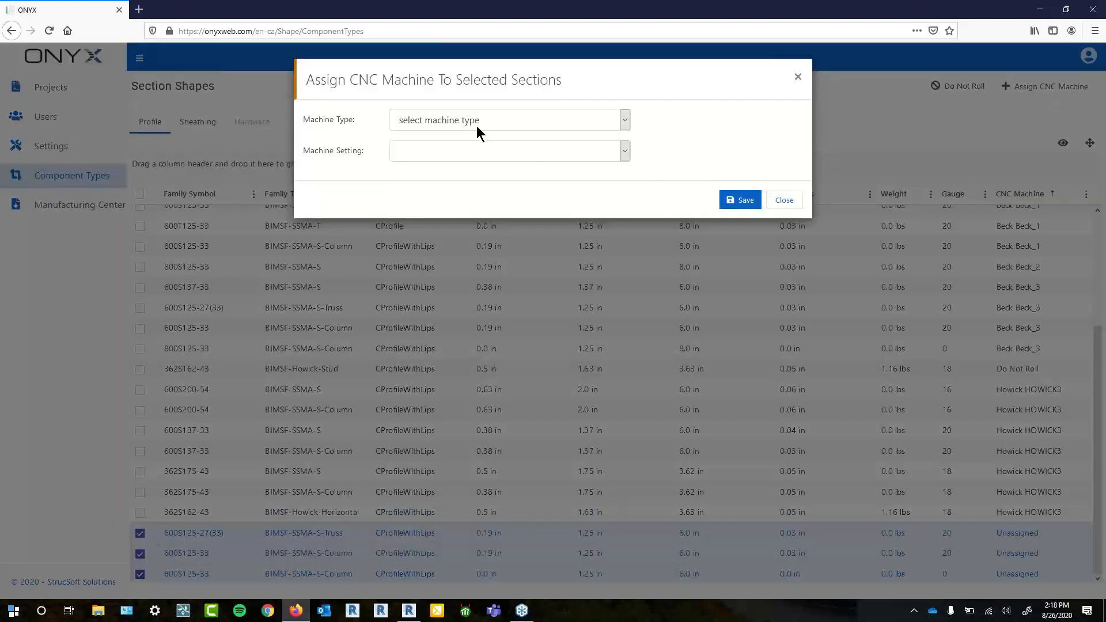
{"action": "left_click", "coordinate": [472, 122]}
{"action": "left_click", "coordinate": [442, 175]}
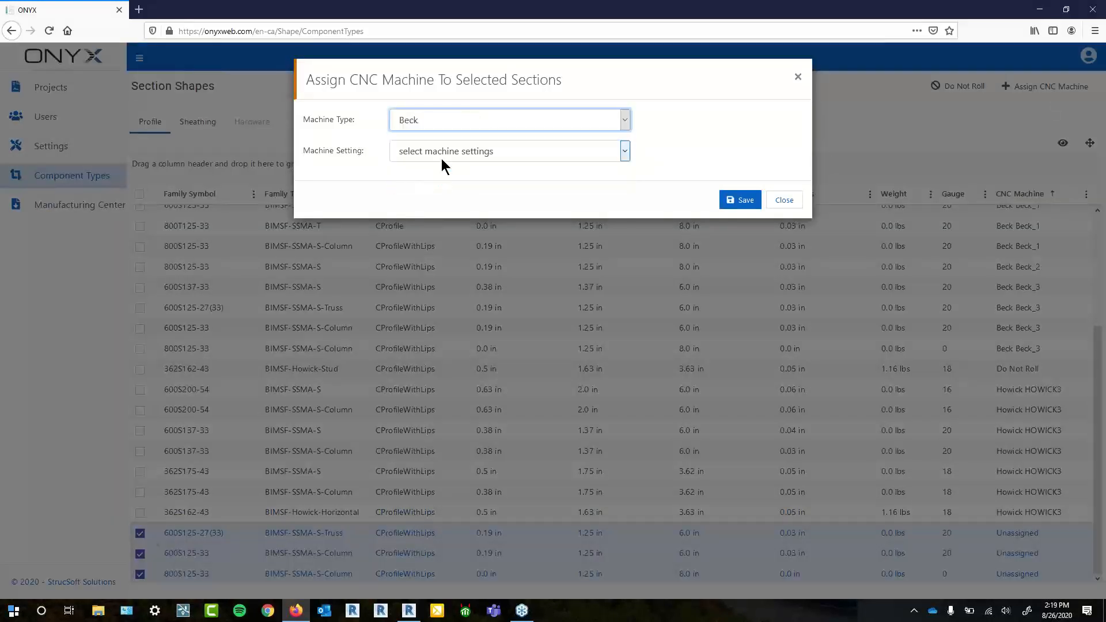
{"action": "left_click", "coordinate": [441, 159]}
{"action": "left_click", "coordinate": [419, 245]}
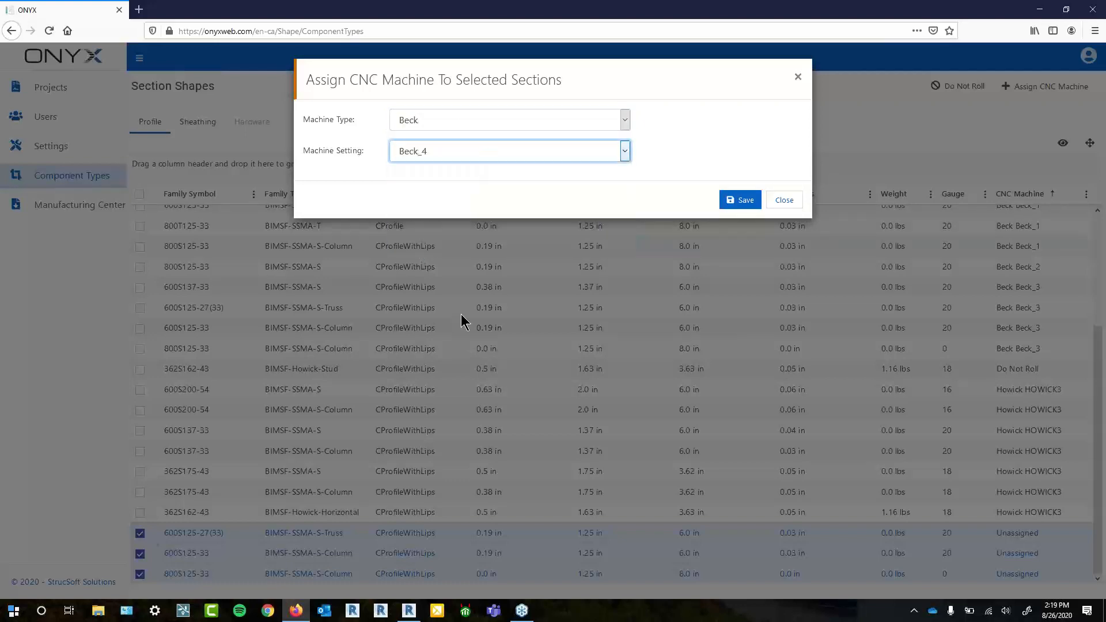
{"action": "left_click", "coordinate": [728, 206]}
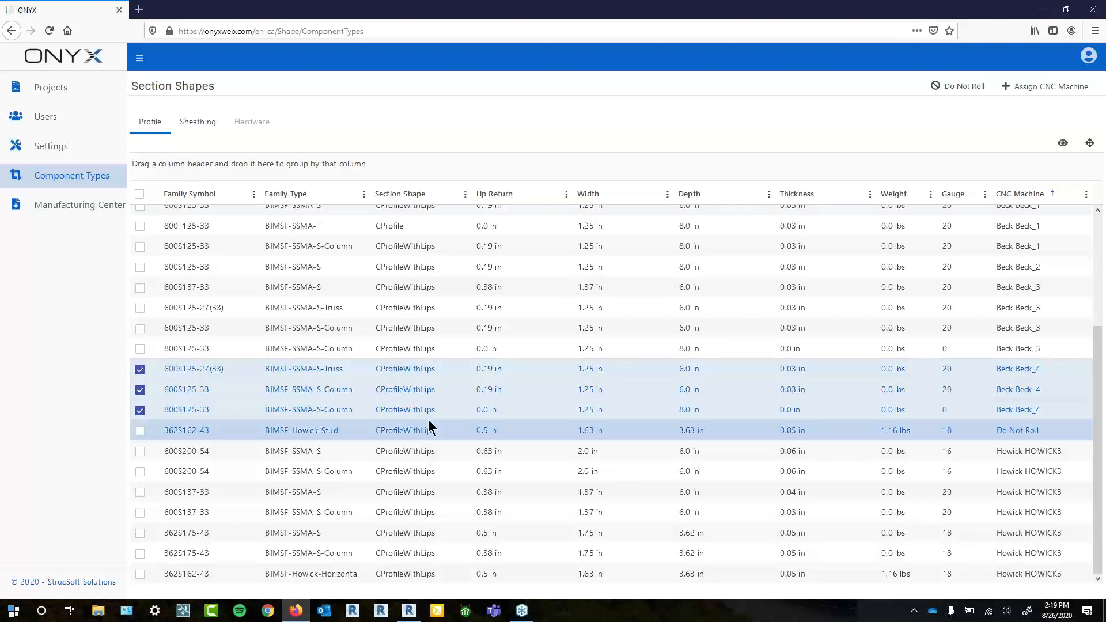
- Untick 600S125-27(33), 600S125-33 and 800S125-33, then tick the 362S162-43 BIMSF-Howick-Stud row
{"action": "left_click", "coordinate": [140, 370]}
{"action": "left_click", "coordinate": [140, 392]}
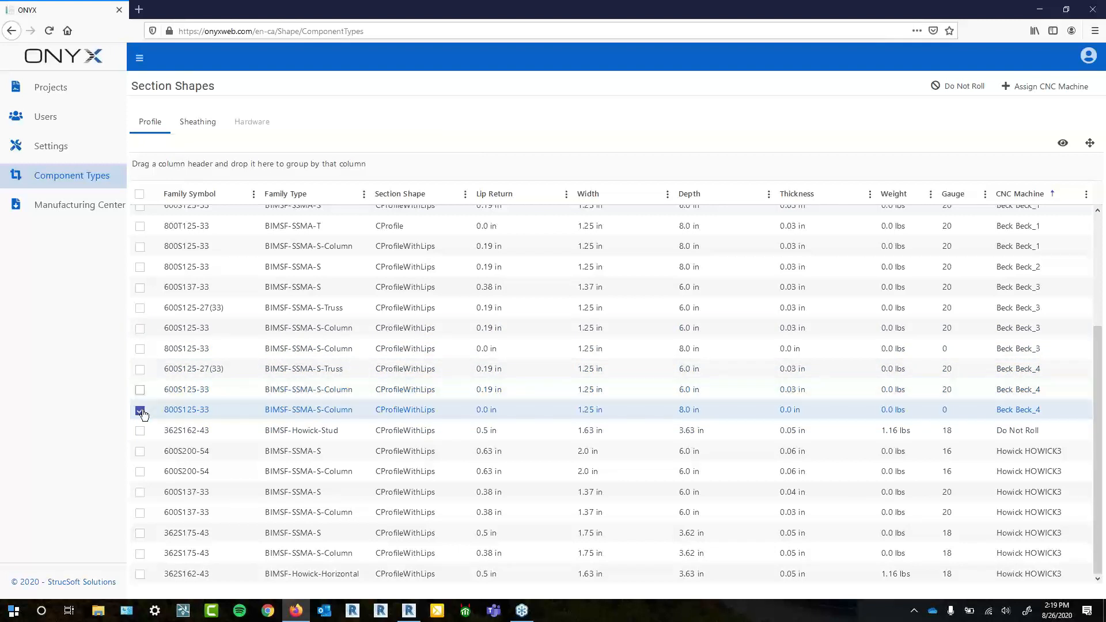
{"action": "left_click", "coordinate": [140, 411]}
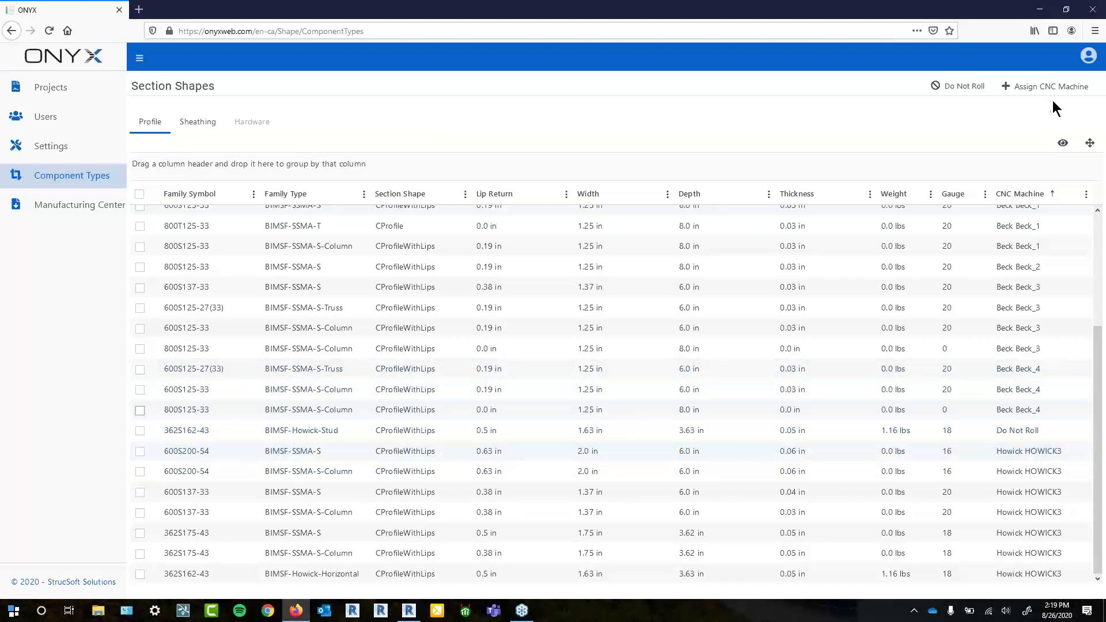
{"action": "left_click", "coordinate": [140, 431]}
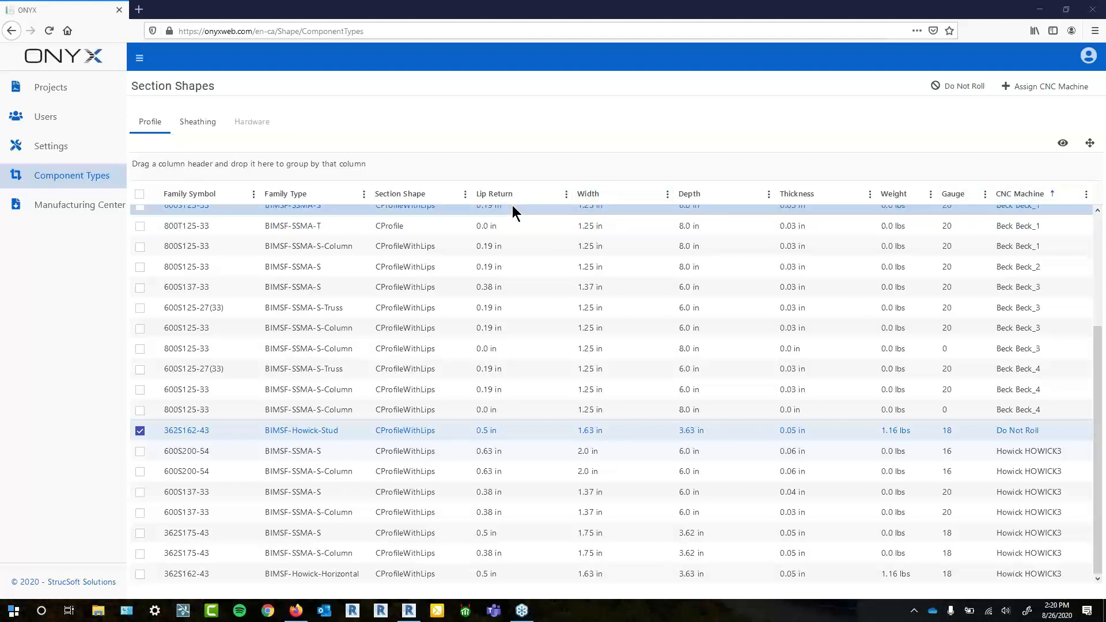
- Sort the grid by Family Type, then by Family Symbol ascending and descending
{"action": "left_click", "coordinate": [301, 195]}
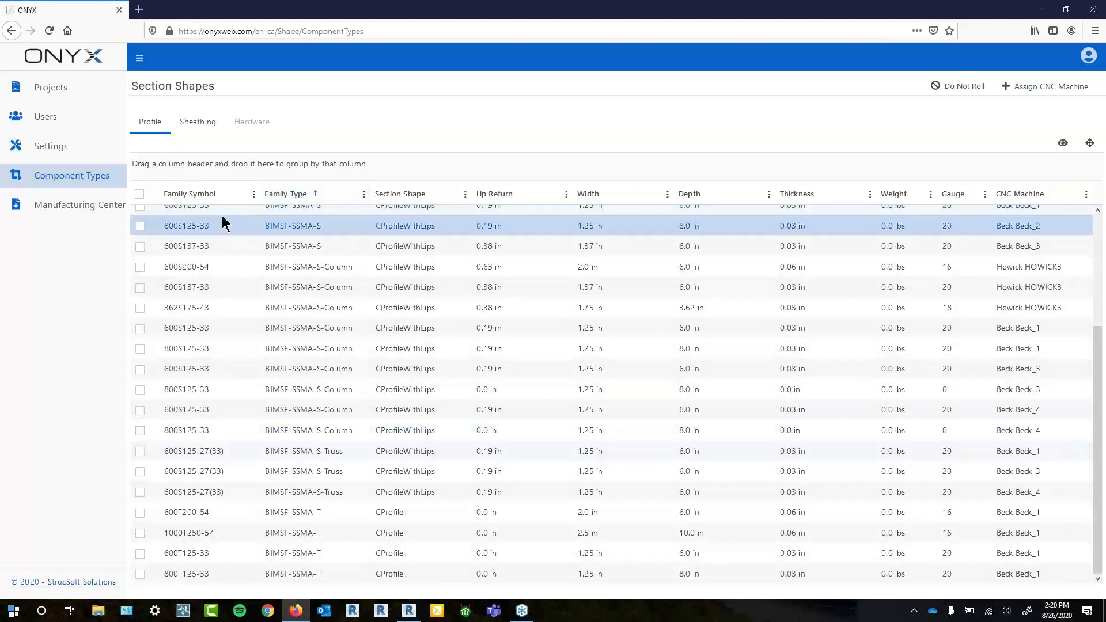
{"action": "left_click", "coordinate": [206, 193]}
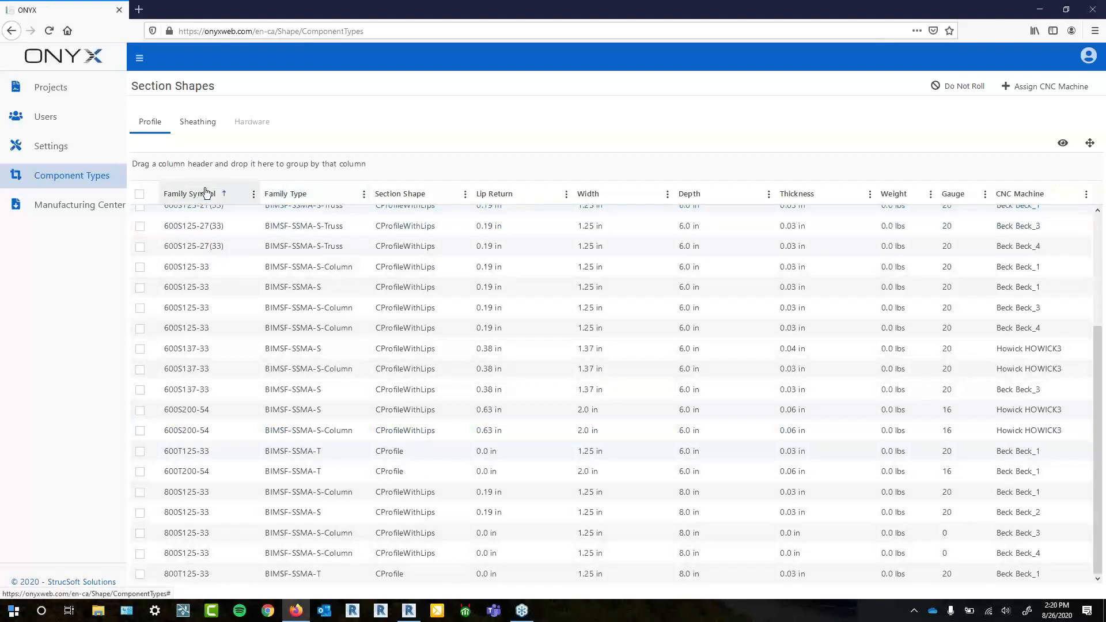
{"action": "left_click", "coordinate": [233, 194]}
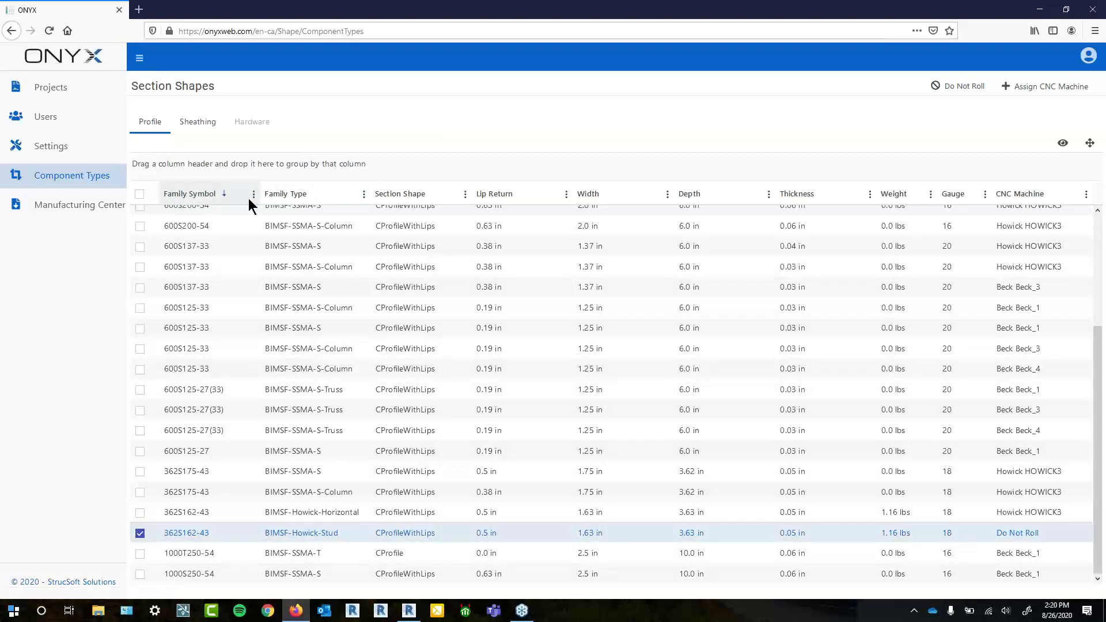
- Clear the sorting and place the CNC Machine column right after Section Shape
{"action": "left_click", "coordinate": [222, 196]}
{"action": "scroll", "coordinate": [208, 231], "scroll_direction": "up", "scroll_amount": 5}
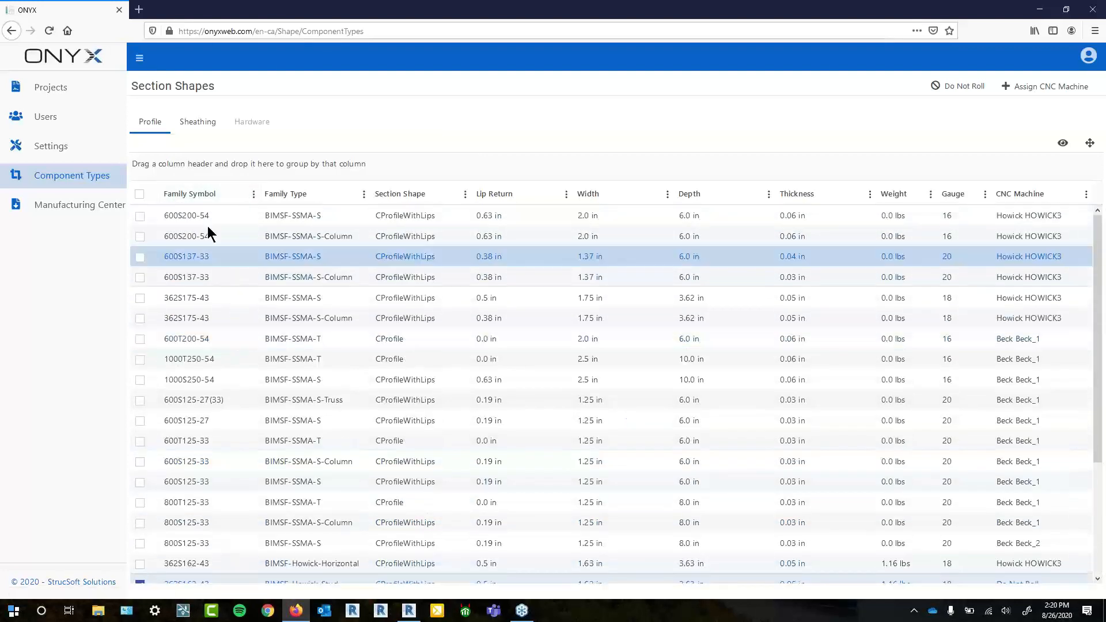
{"action": "left_click_drag", "start_coordinate": [1010, 198], "coordinate": [544, 195]}
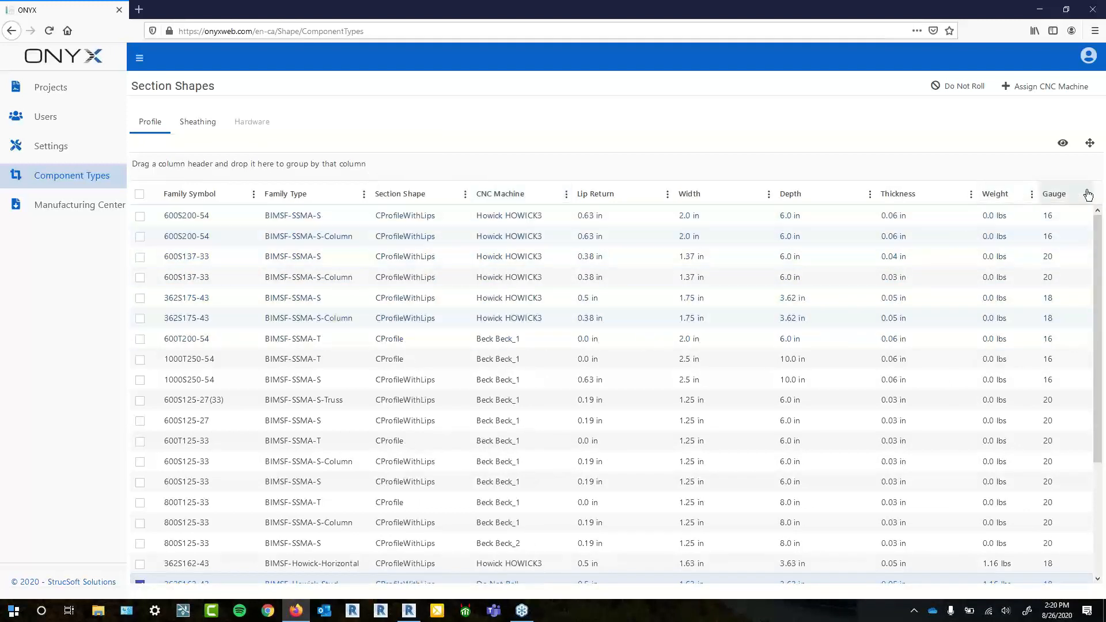
- In the Weight column menu's Columns list, toggle Version and Family Symbol, leaving Family Symbol shown
{"action": "left_click", "coordinate": [1032, 195]}
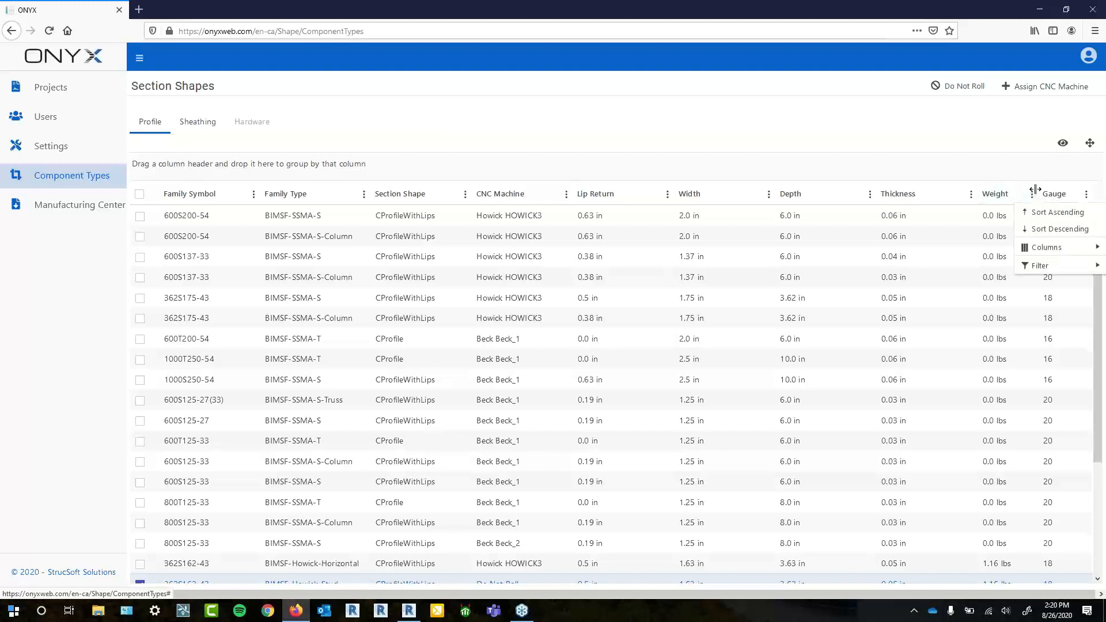
{"action": "mouse_move", "coordinate": [1043, 246]}
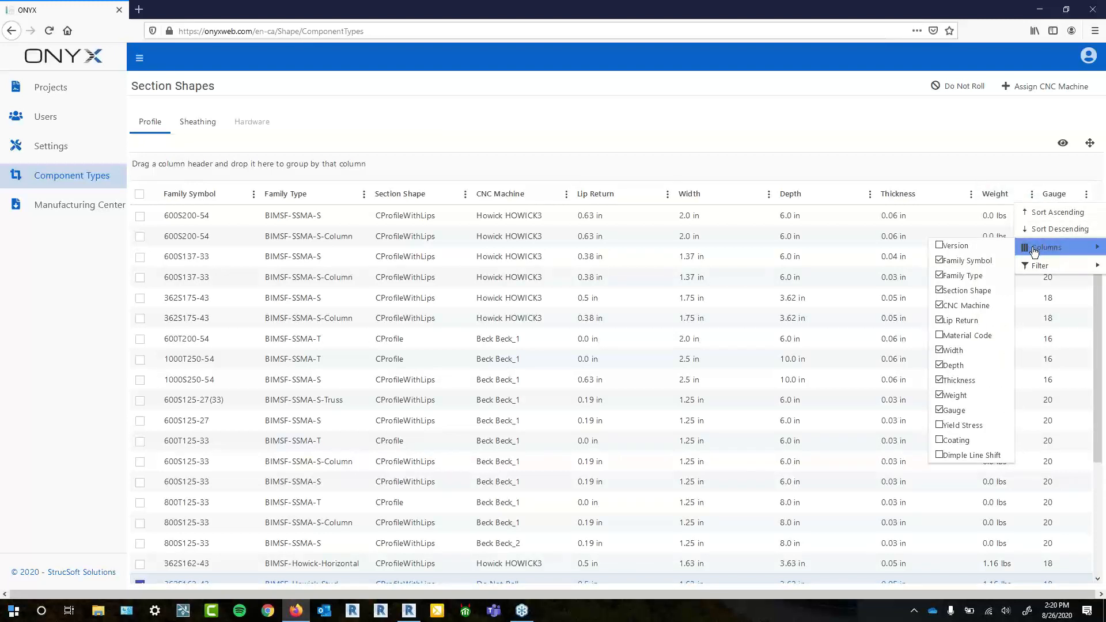
{"action": "left_click", "coordinate": [983, 248]}
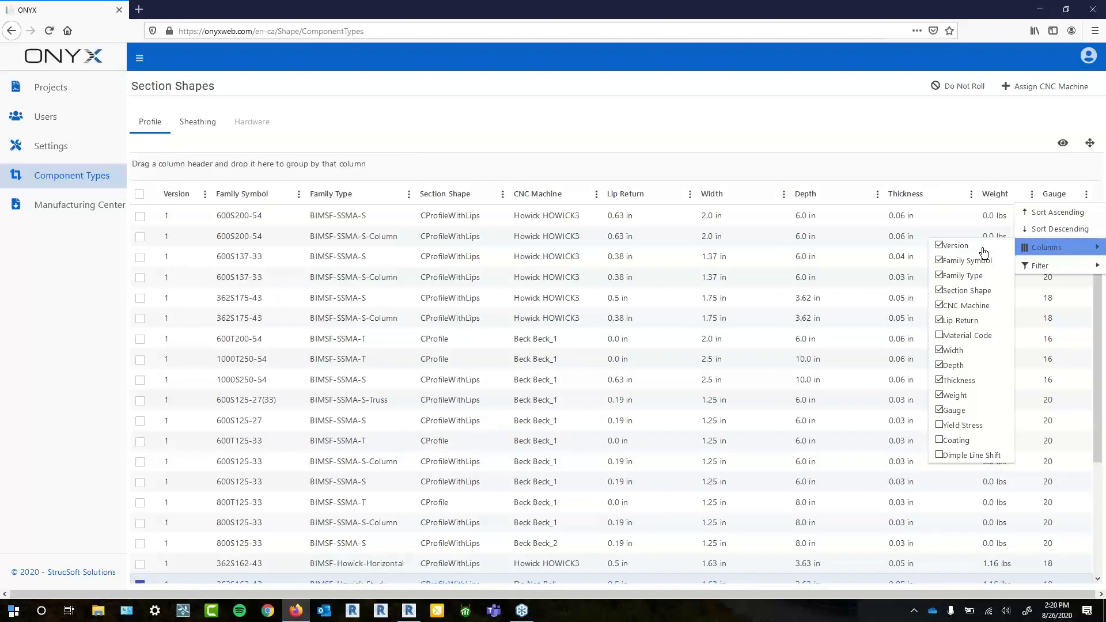
{"action": "left_click", "coordinate": [983, 249]}
{"action": "left_click", "coordinate": [1000, 262]}
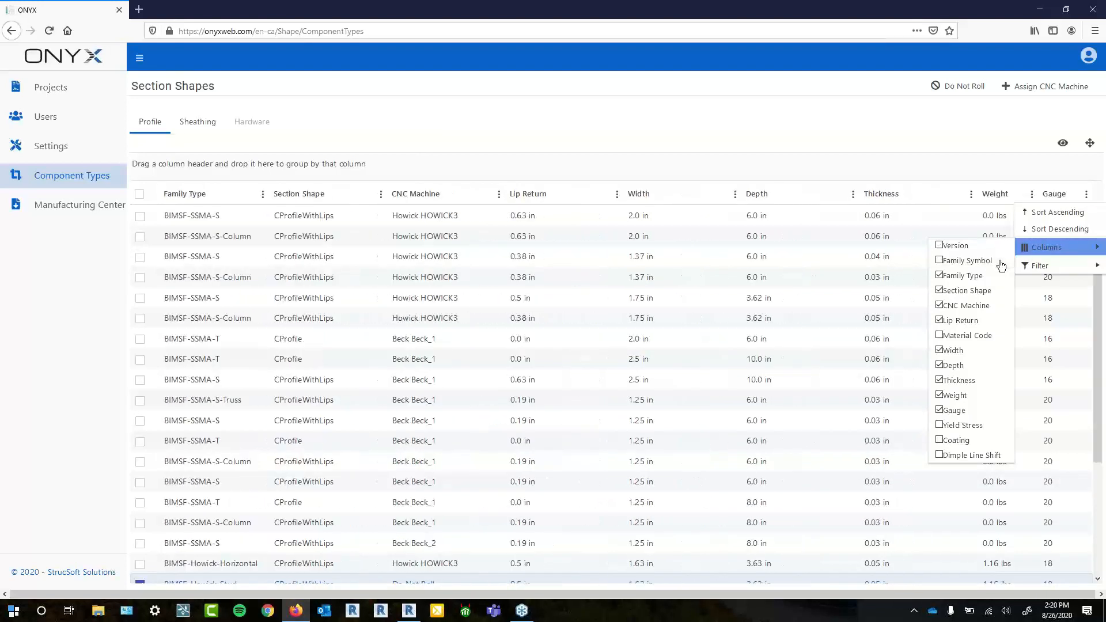
{"action": "left_click", "coordinate": [1002, 262]}
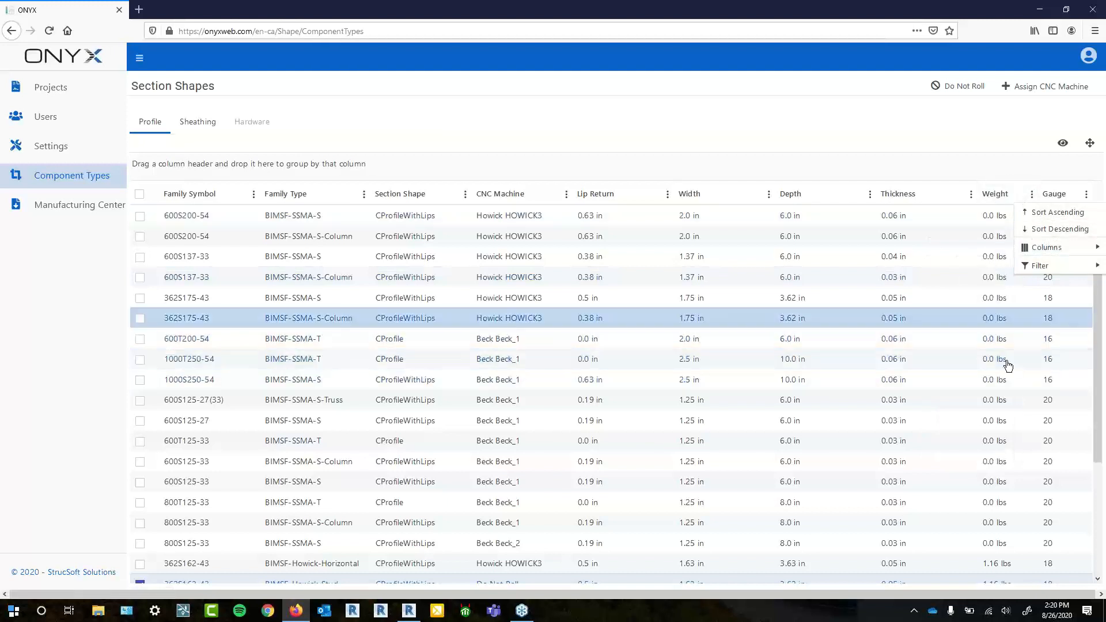
{"action": "mouse_move", "coordinate": [1032, 248]}
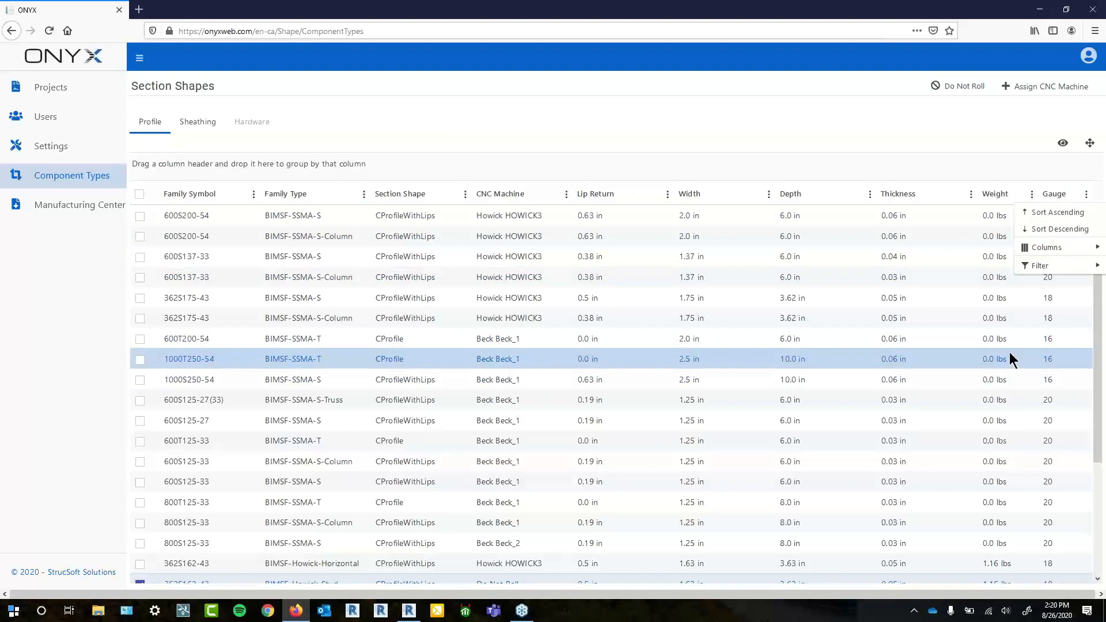
{"action": "scroll", "coordinate": [1015, 363], "scroll_direction": "down", "scroll_amount": 3}
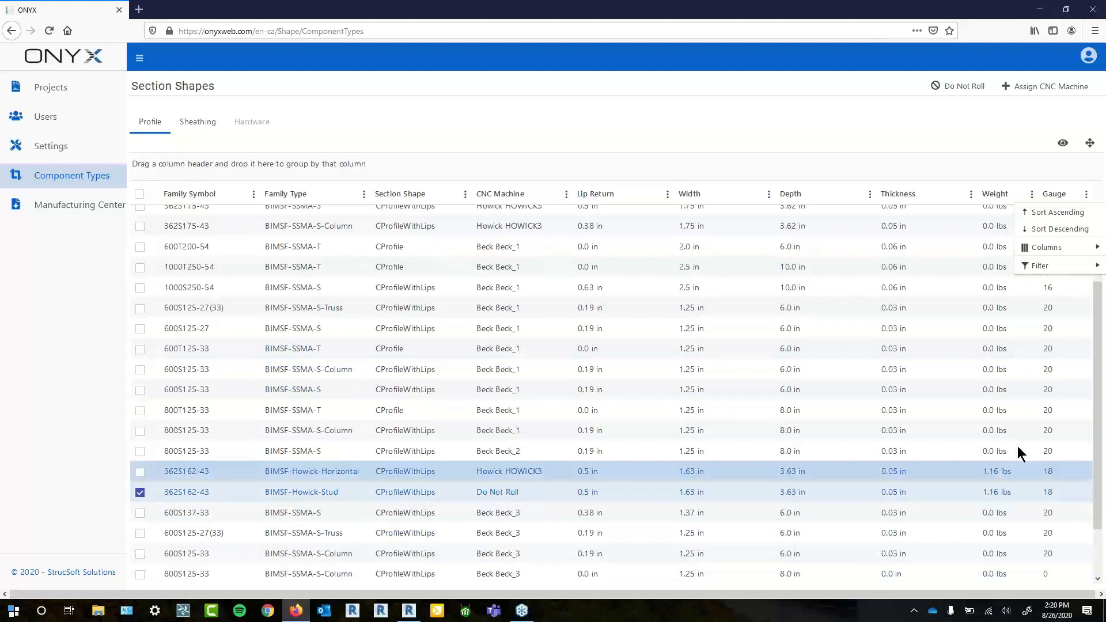
{"action": "mouse_move", "coordinate": [1059, 271]}
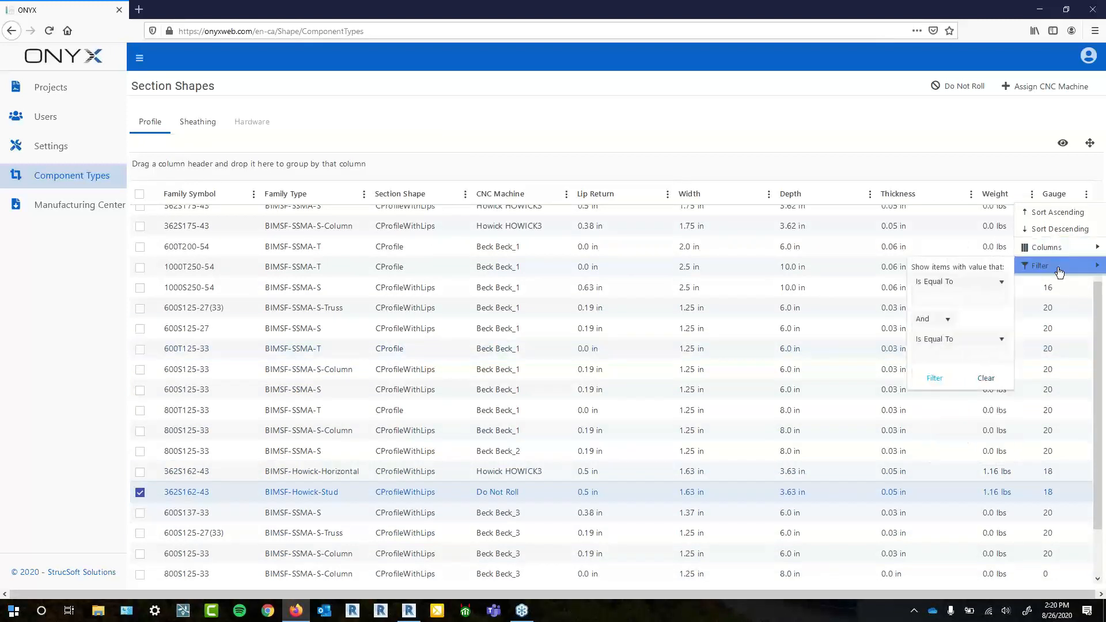
{"action": "left_click", "coordinate": [987, 286]}
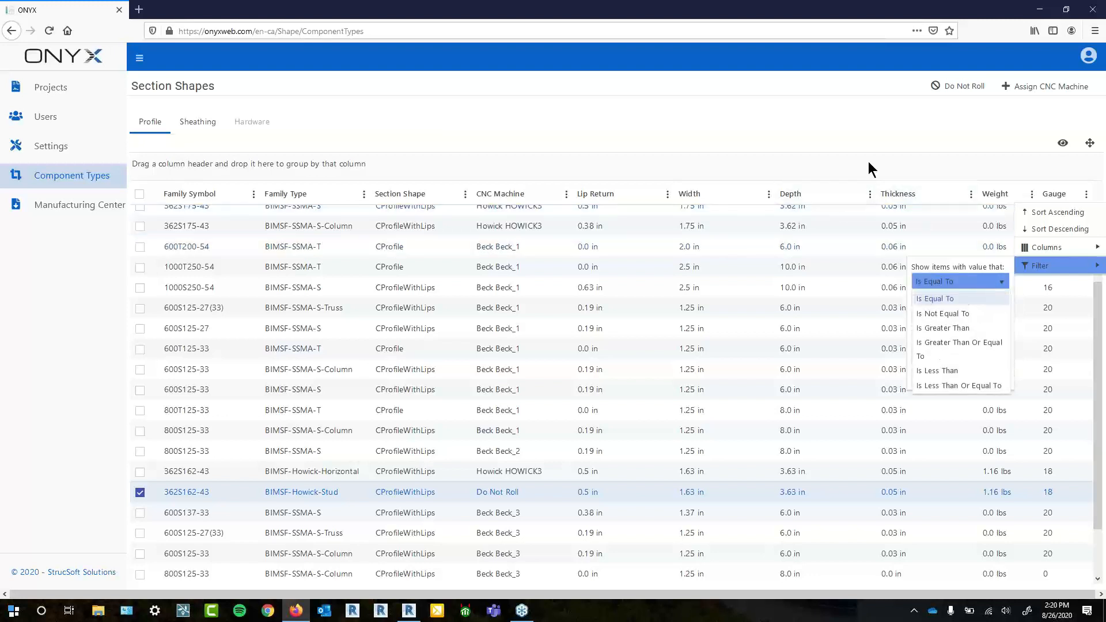
{"action": "left_click", "coordinate": [879, 136]}
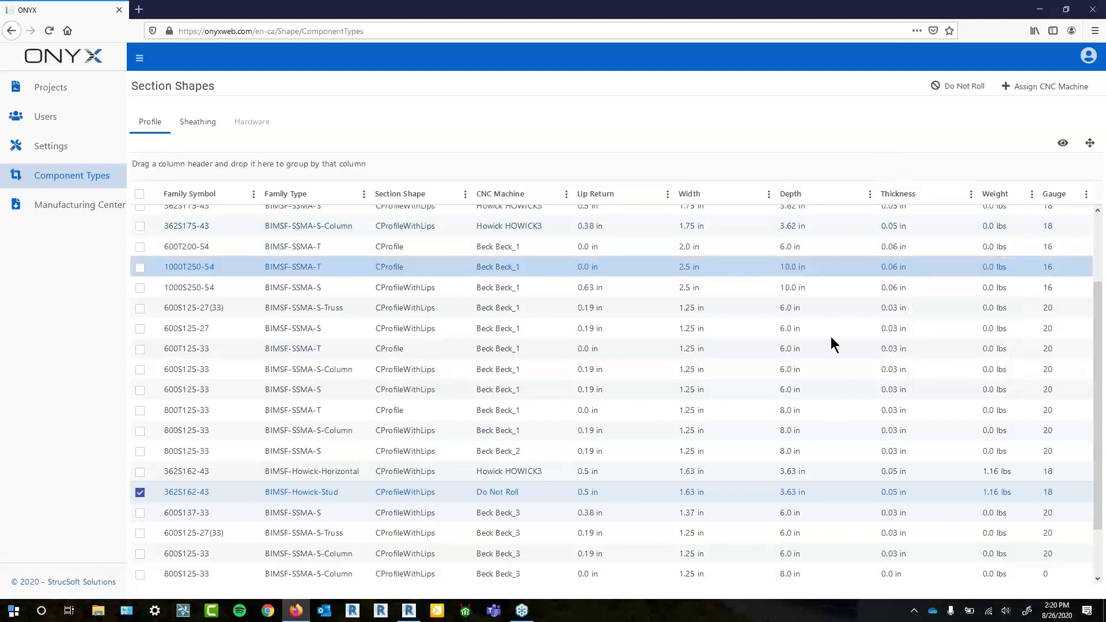
{"action": "scroll", "coordinate": [791, 392], "scroll_direction": "up", "scroll_amount": 1}
{"action": "scroll", "coordinate": [791, 392], "scroll_direction": "up", "scroll_amount": 1}
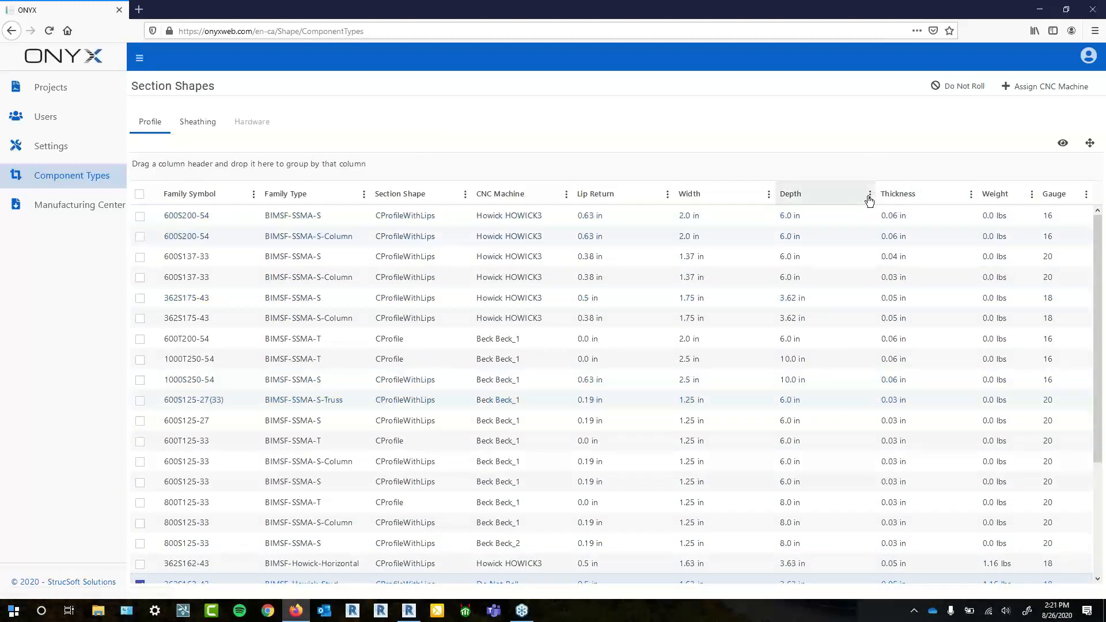
{"action": "left_click", "coordinate": [1087, 195]}
{"action": "mouse_move", "coordinate": [1045, 266]}
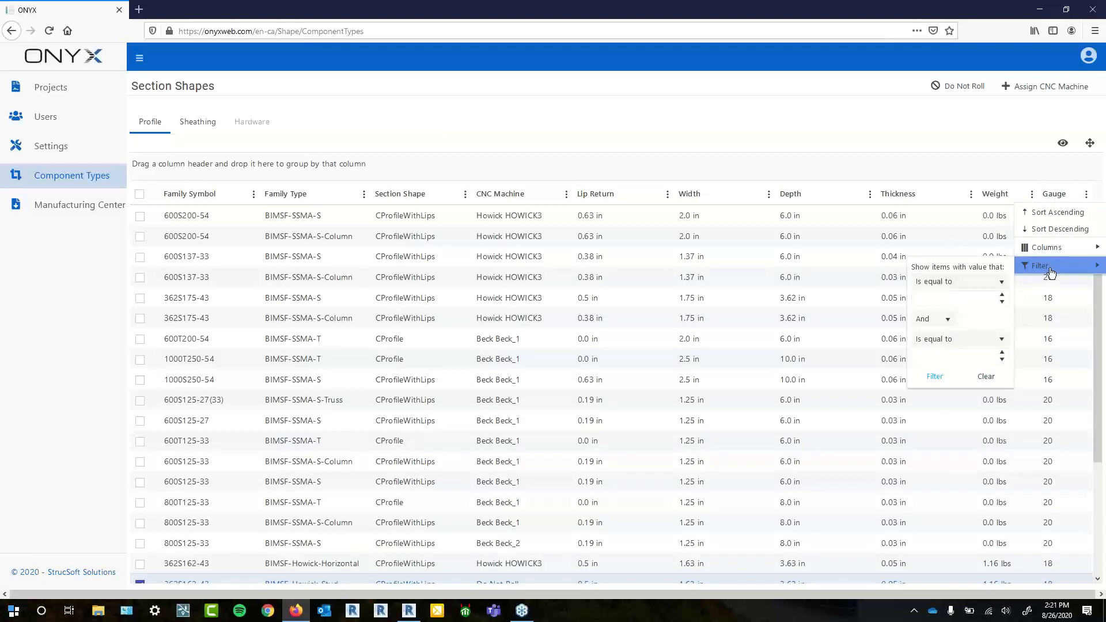
{"action": "left_click", "coordinate": [1001, 282]}
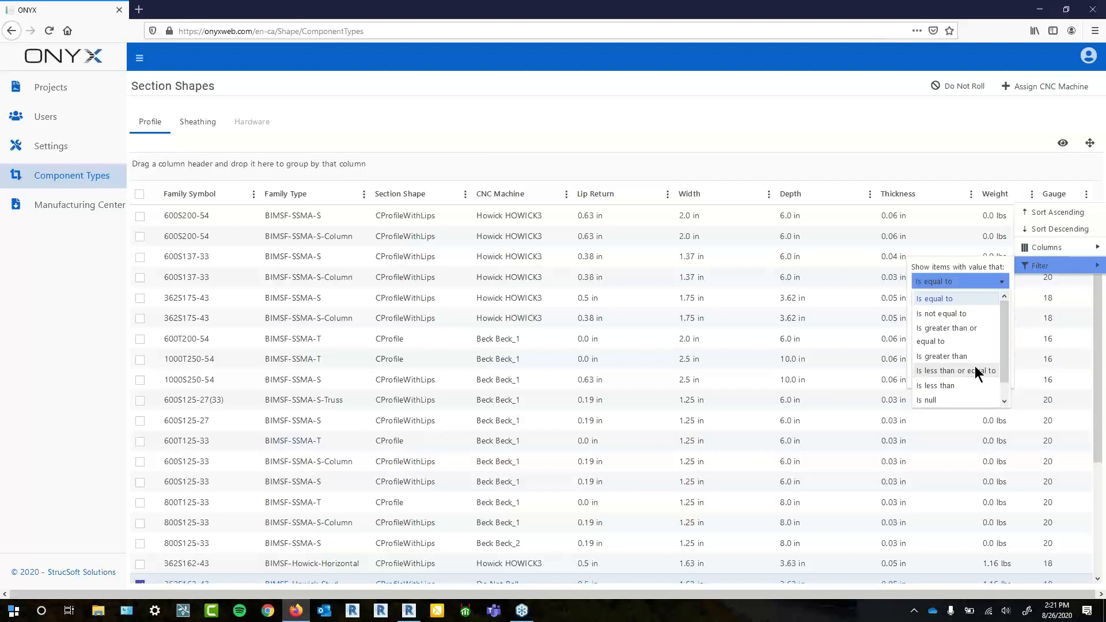
{"action": "left_click", "coordinate": [926, 122]}
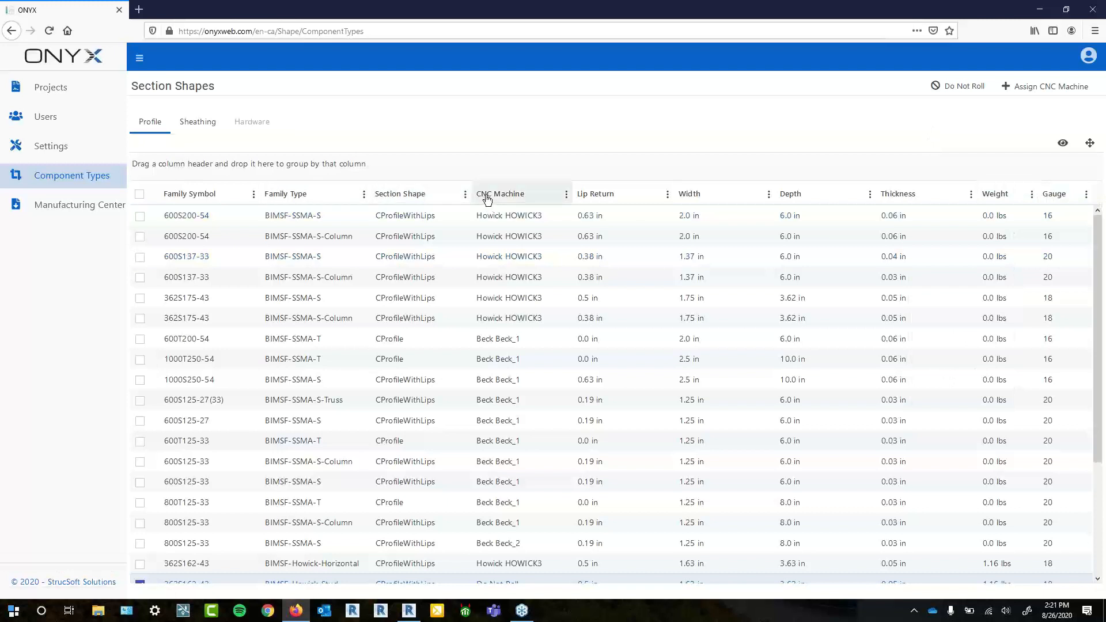
- Move CNC Machine to the table's end, narrow Lip Return, widen CNC Machine, and reveal view options
{"action": "left_click_drag", "start_coordinate": [487, 198], "coordinate": [1084, 197]}
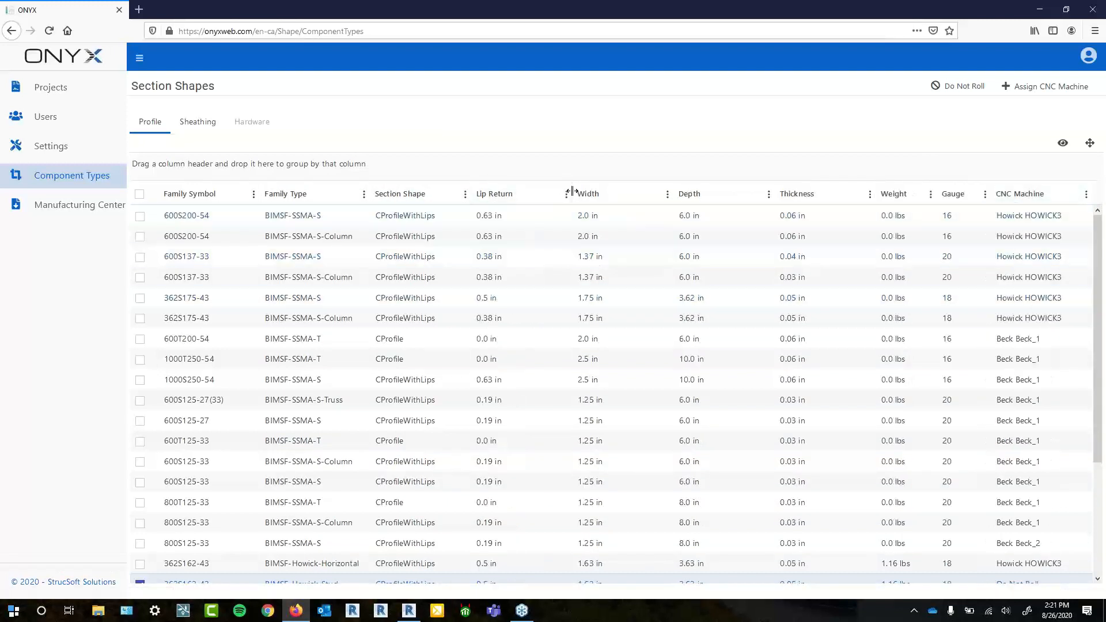
{"action": "left_click_drag", "start_coordinate": [563, 197], "coordinate": [526, 201]}
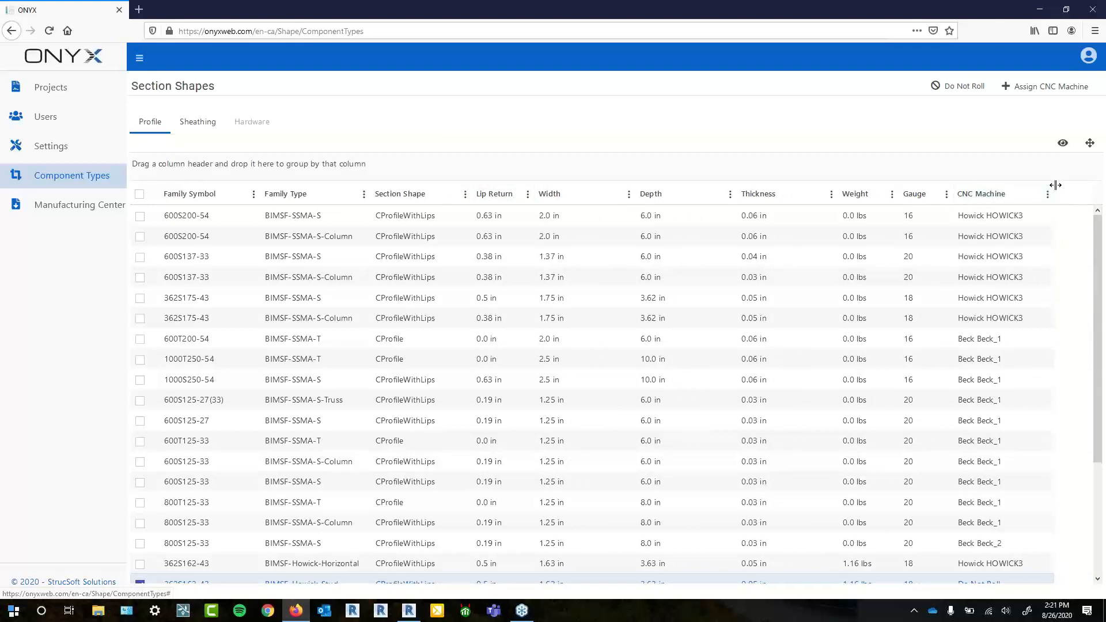
{"action": "left_click_drag", "start_coordinate": [1056, 185], "coordinate": [1069, 186]}
{"action": "scroll", "coordinate": [946, 541], "scroll_direction": "down", "scroll_amount": 3}
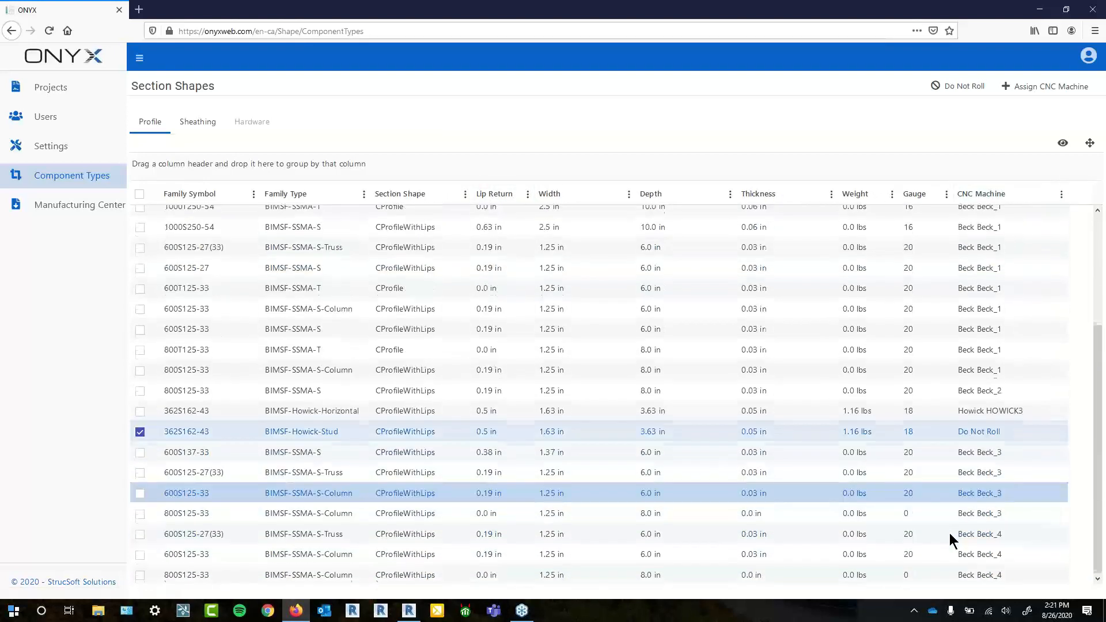
{"action": "scroll", "coordinate": [1019, 344], "scroll_direction": "up", "scroll_amount": 3}
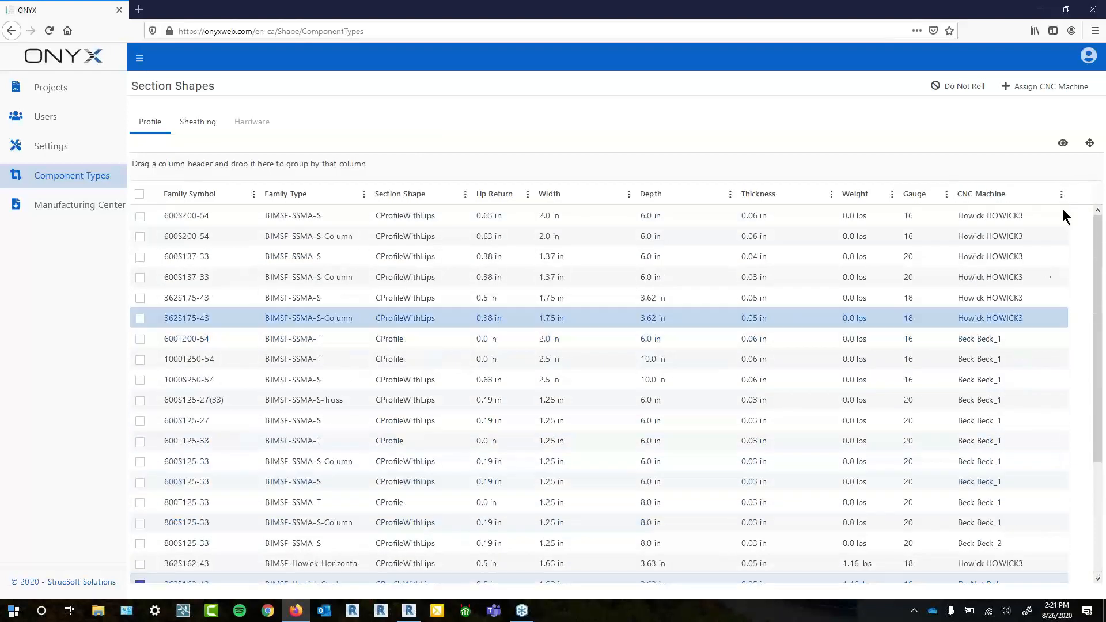
{"action": "left_click", "coordinate": [1063, 145]}
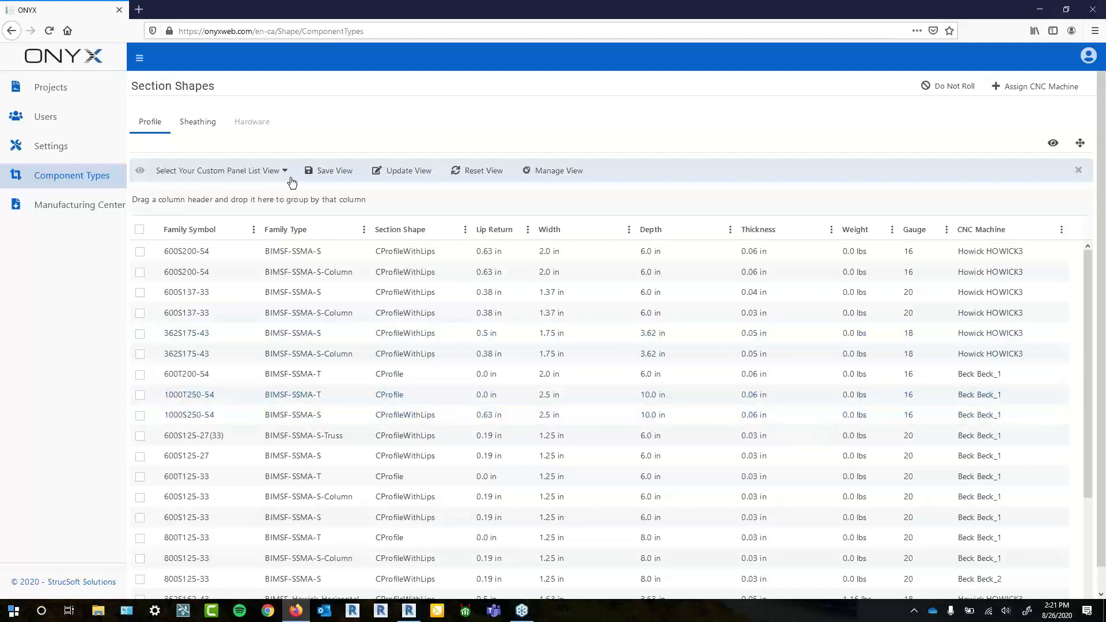
- Save the current table layout as a custom view named View 4
{"action": "left_click", "coordinate": [318, 173]}
{"action": "left_click", "coordinate": [501, 126]}
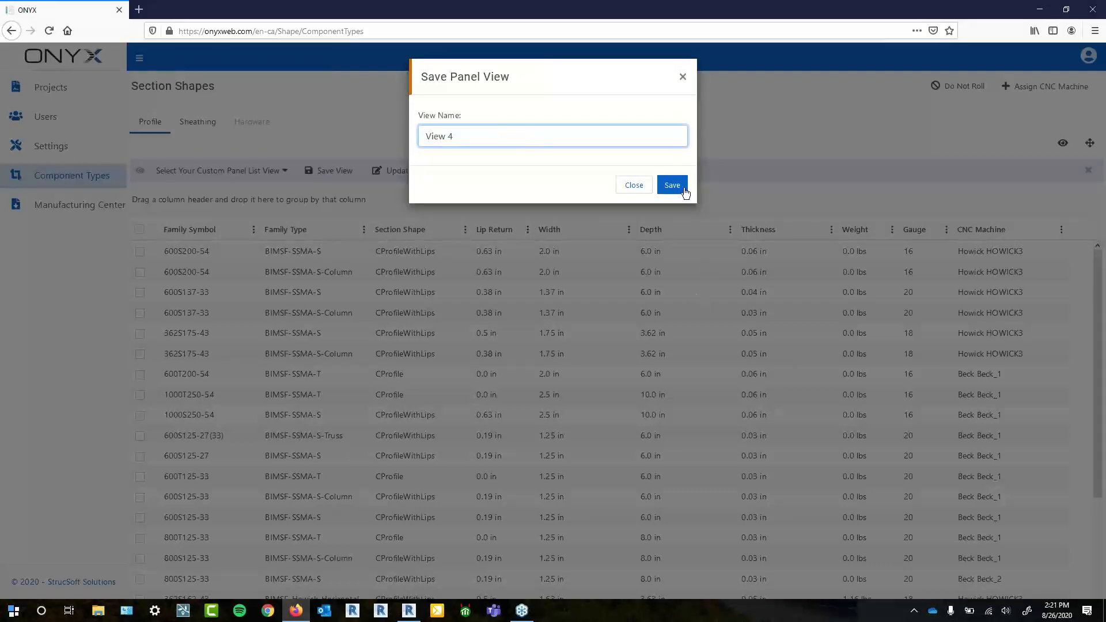
{"action": "left_click", "coordinate": [673, 185]}
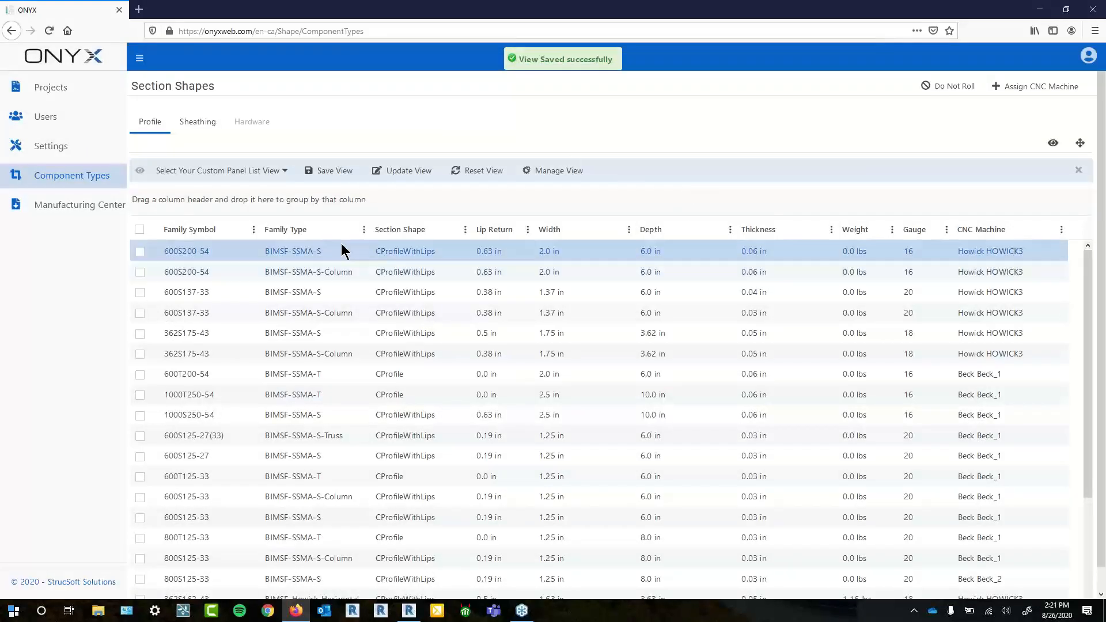
- Switch the table to the saved View 3, then back to View 4
{"action": "left_click", "coordinate": [282, 171]}
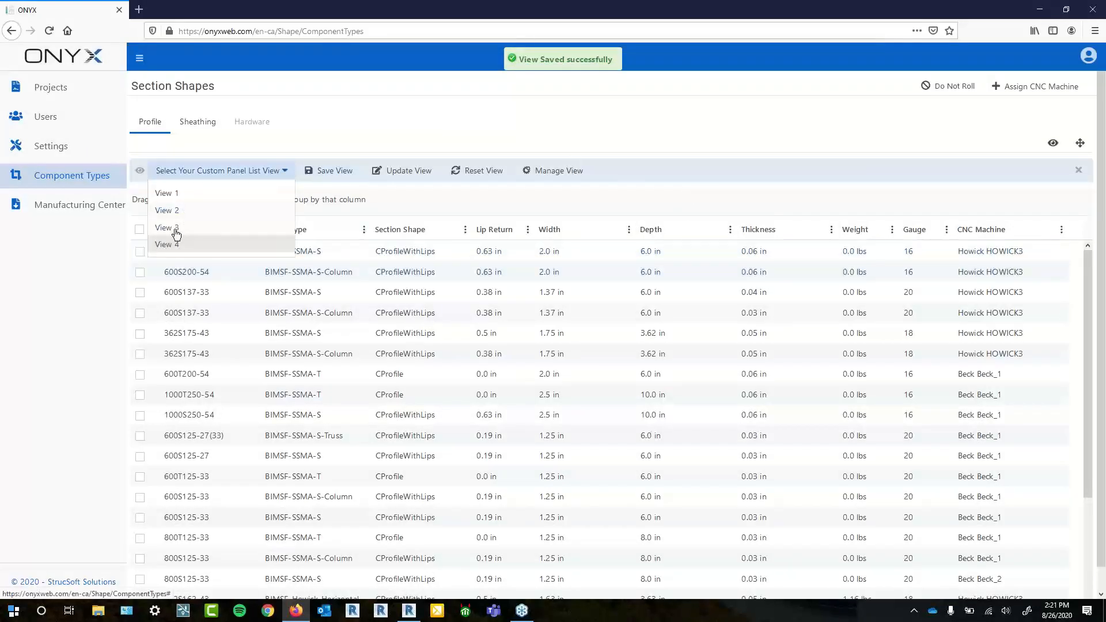
{"action": "left_click", "coordinate": [178, 229]}
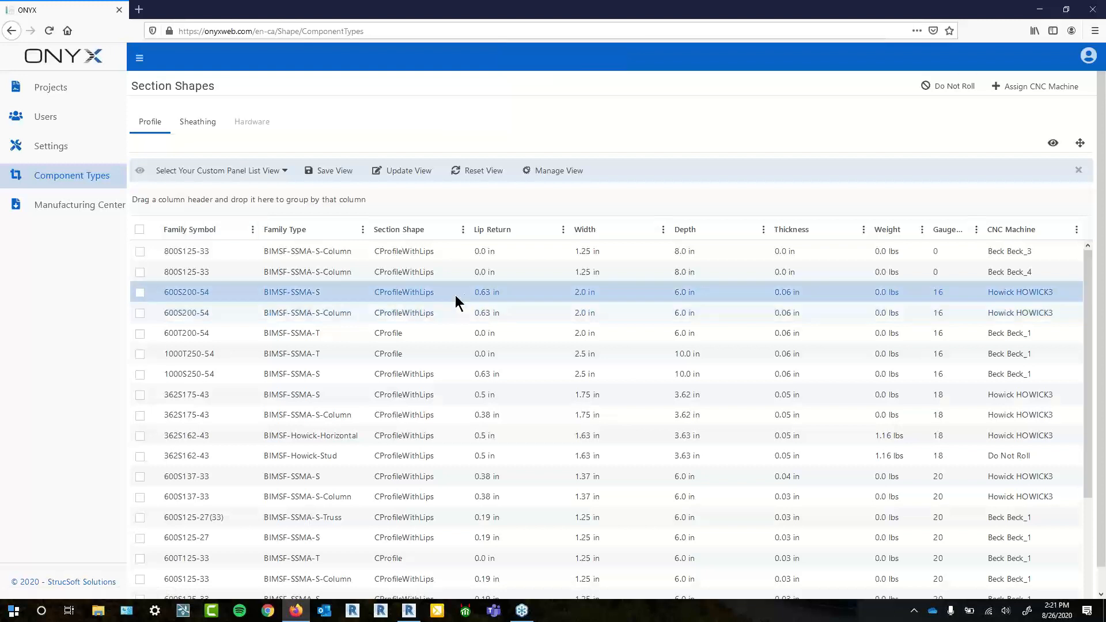
{"action": "left_click", "coordinate": [271, 174]}
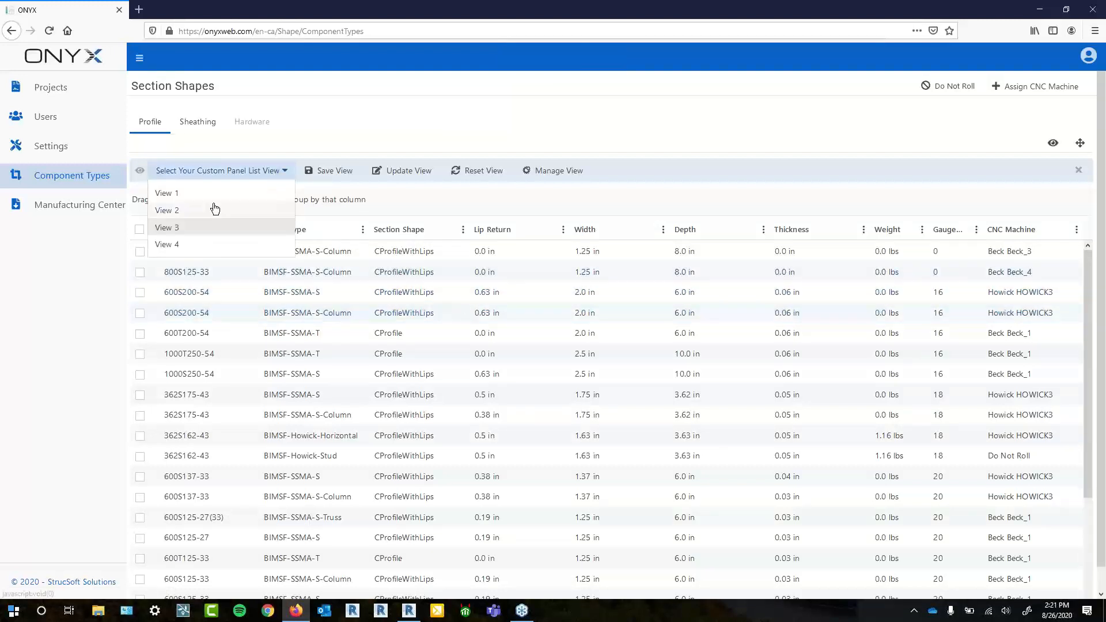
{"action": "left_click", "coordinate": [176, 244]}
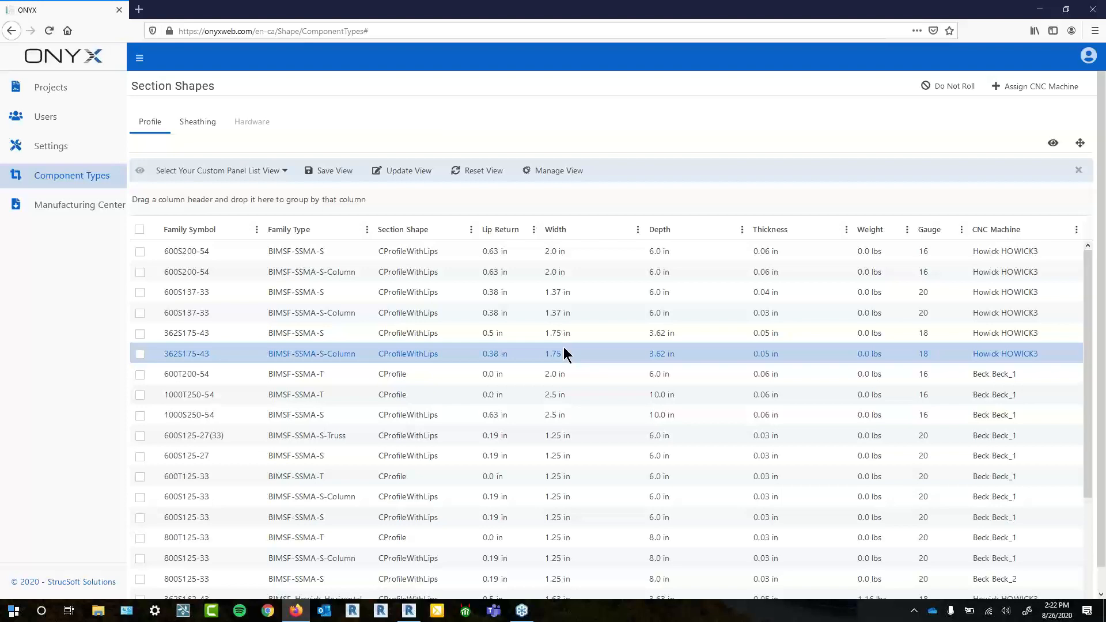
- Scroll through the rest of the saved View 4 table, then return to the Revit project
{"action": "scroll", "coordinate": [1032, 496], "scroll_direction": "down", "scroll_amount": 4}
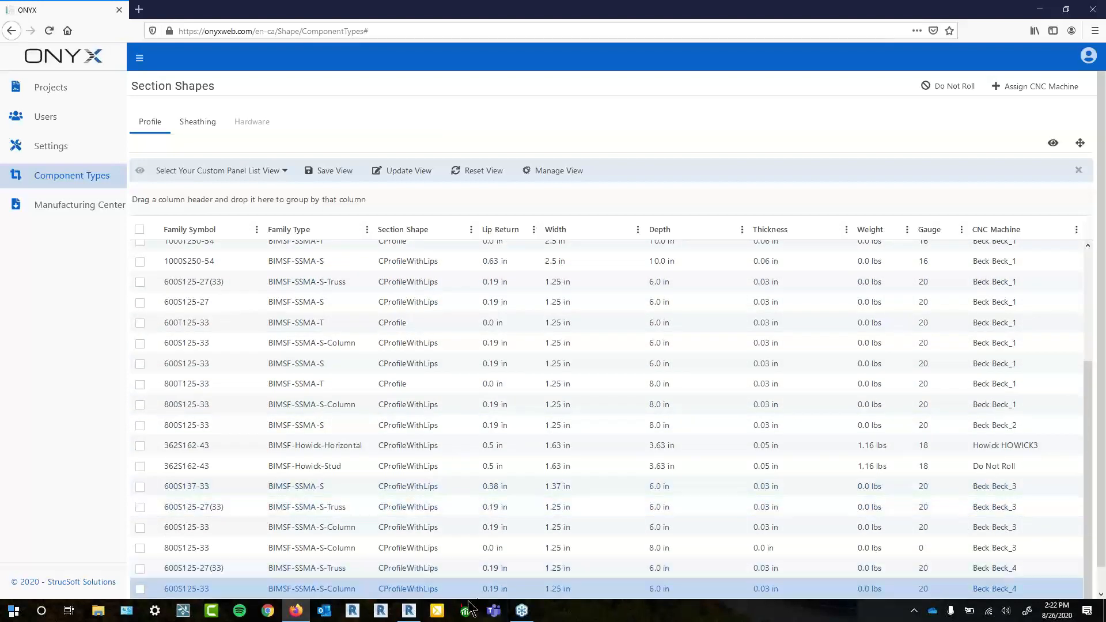
{"action": "left_click", "coordinate": [408, 610]}
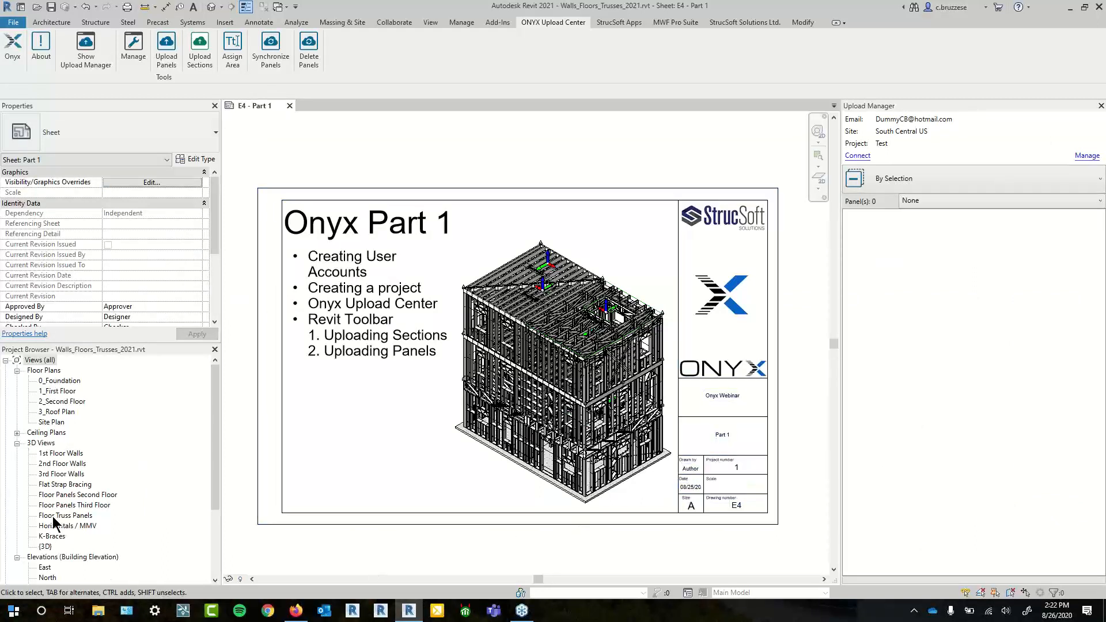
- Open the 1st Floor Walls 3D view, enlarge it and orbit to an isometric view of the framing
{"action": "left_click", "coordinate": [68, 454]}
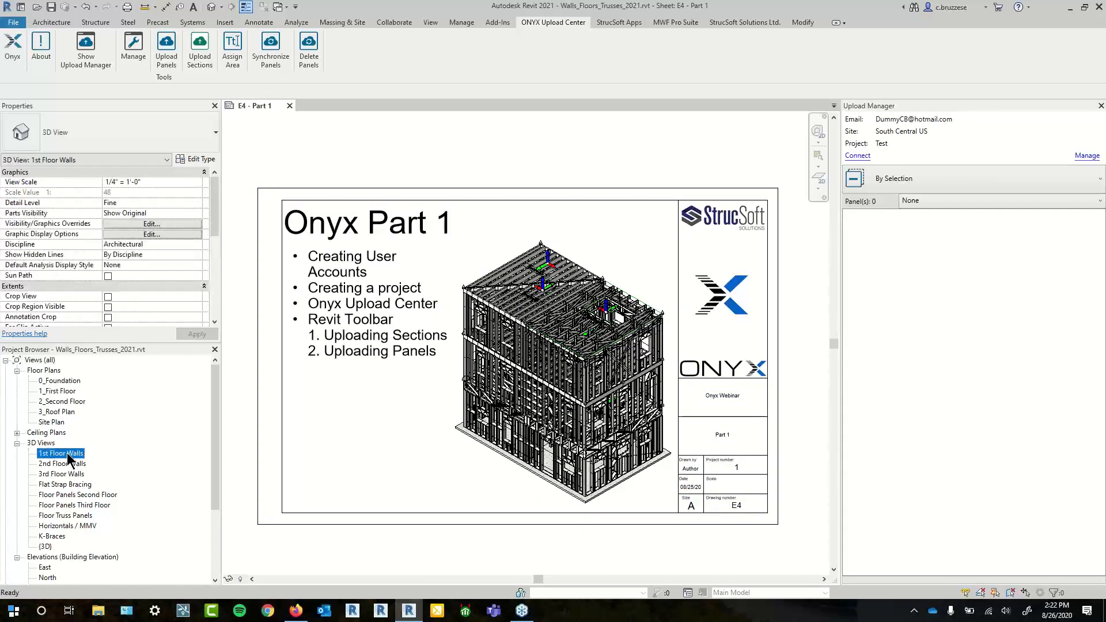
{"action": "double_click", "coordinate": [66, 453]}
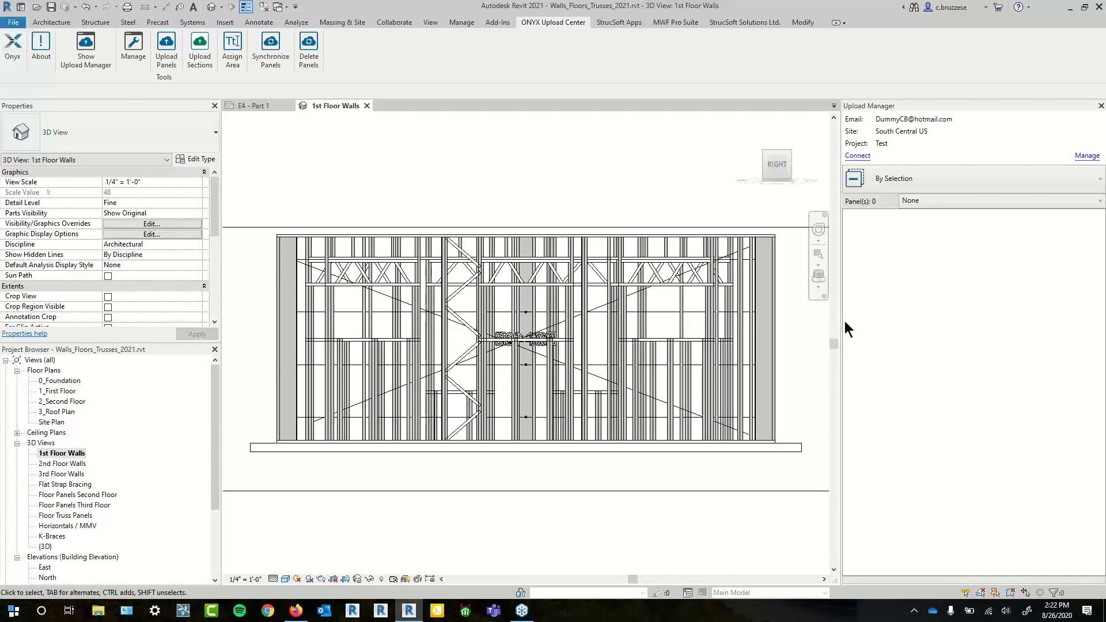
{"action": "left_click_drag", "start_coordinate": [841, 320], "coordinate": [958, 311]}
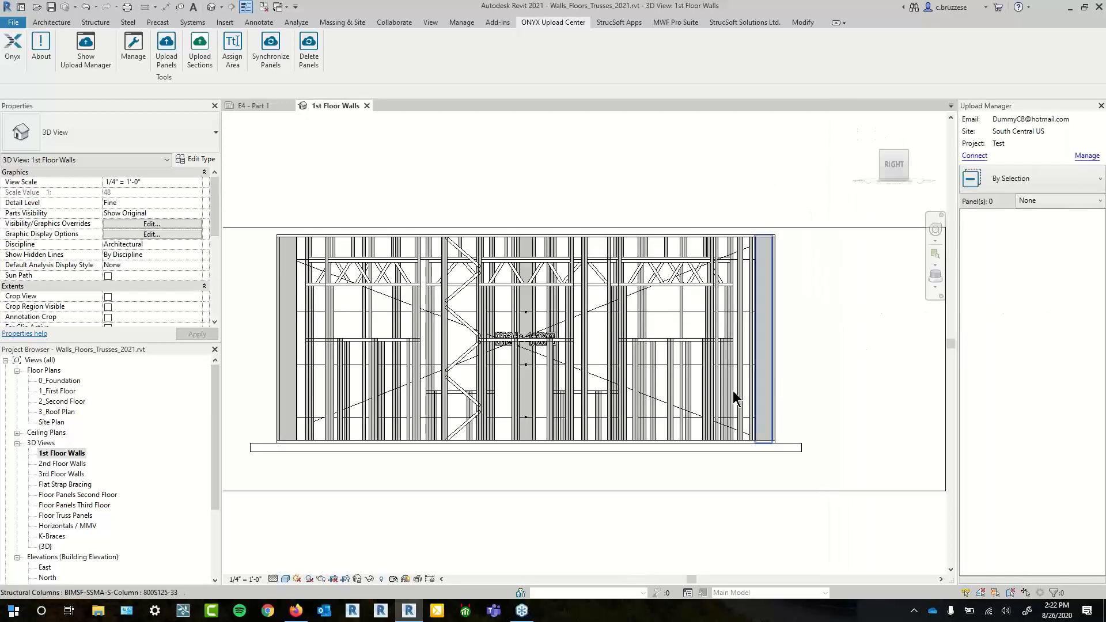
{"action": "left_click_drag", "start_coordinate": [733, 391], "coordinate": [759, 284]}
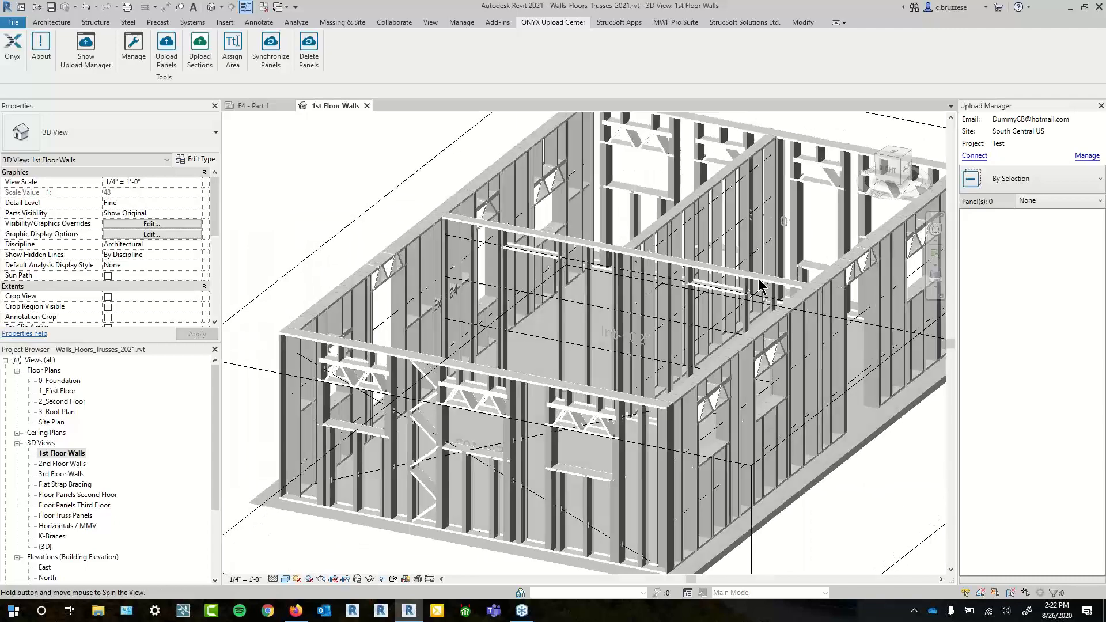
{"action": "scroll", "coordinate": [759, 288], "scroll_direction": "down", "scroll_amount": 2}
{"action": "left_click_drag", "start_coordinate": [815, 490], "coordinate": [678, 492]}
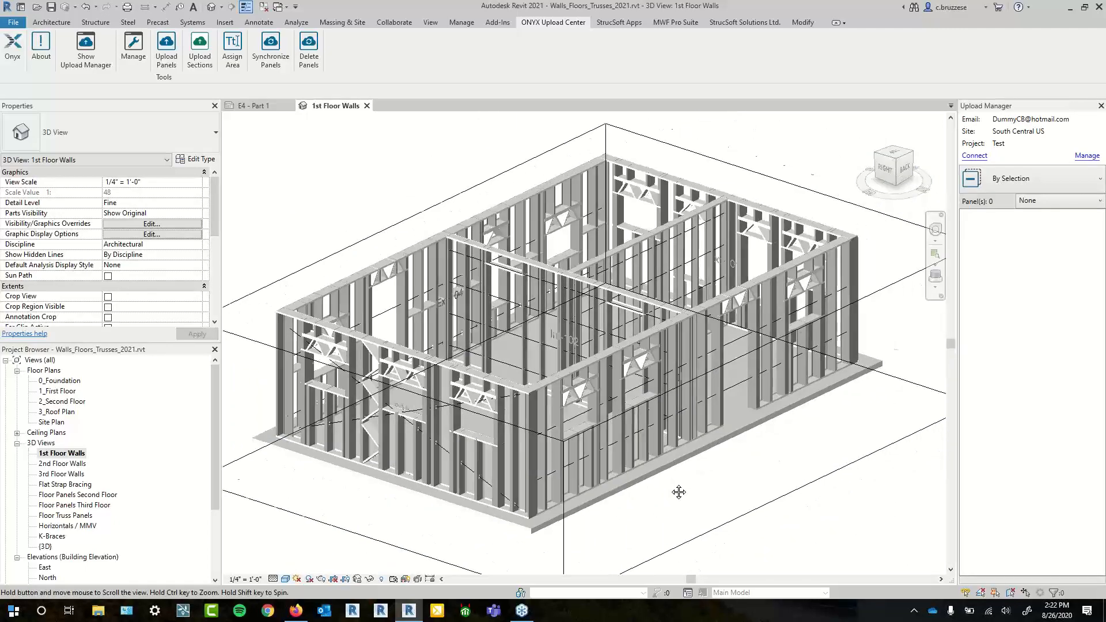
- Raise the section box top to include the upper framing and reveal hidden elements
{"action": "left_click", "coordinate": [583, 279]}
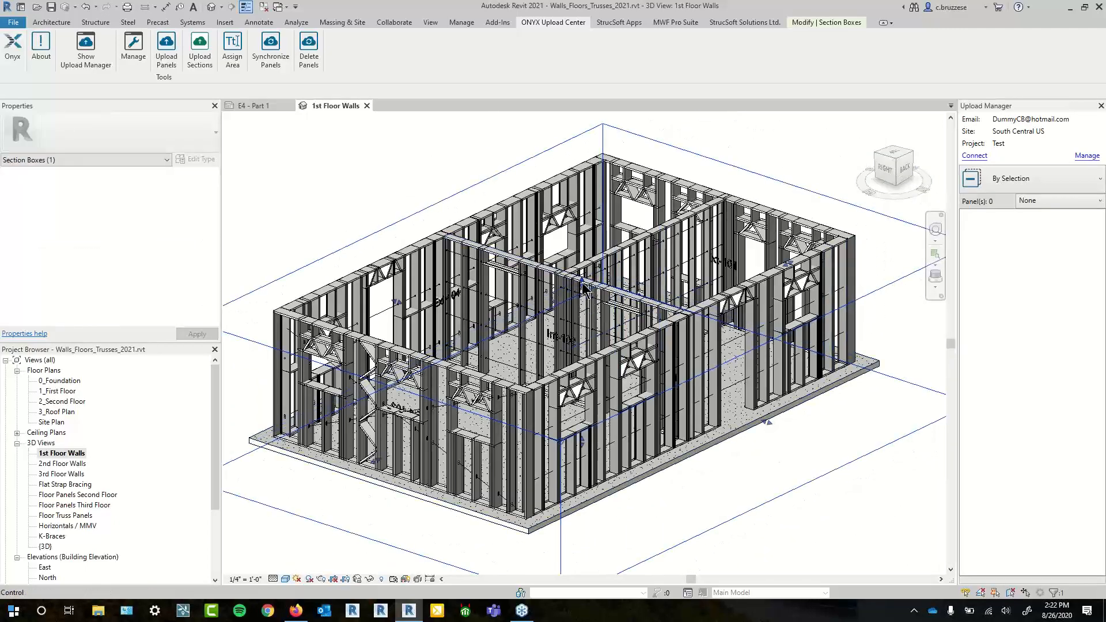
{"action": "left_click_drag", "start_coordinate": [582, 279], "coordinate": [581, 250]}
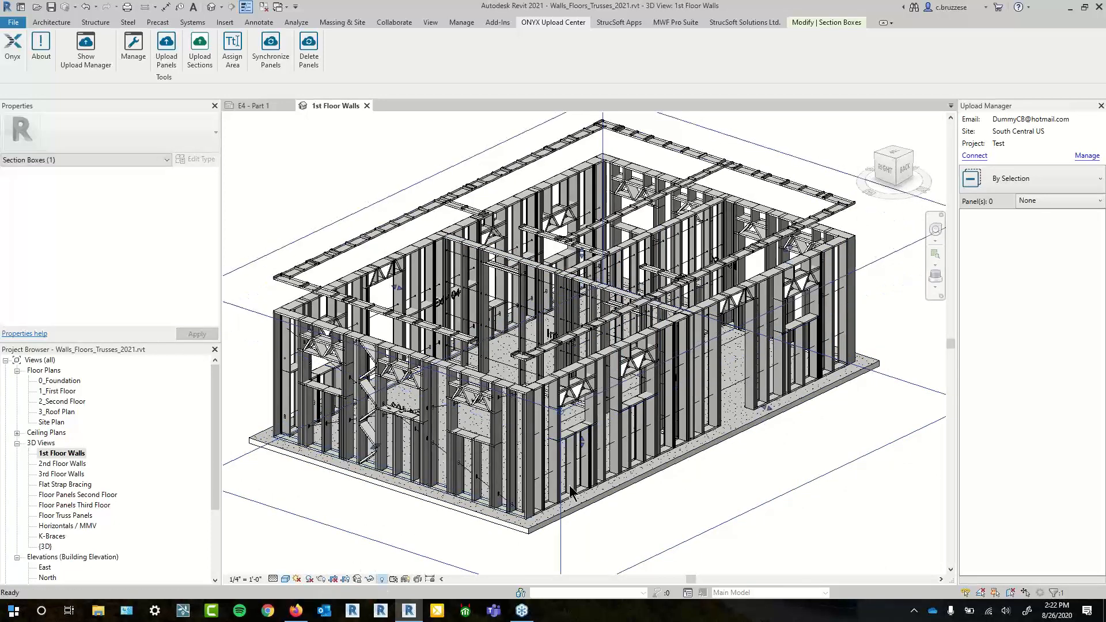
{"action": "left_click", "coordinate": [381, 579]}
{"action": "scroll", "coordinate": [771, 309], "scroll_direction": "up", "scroll_amount": 3}
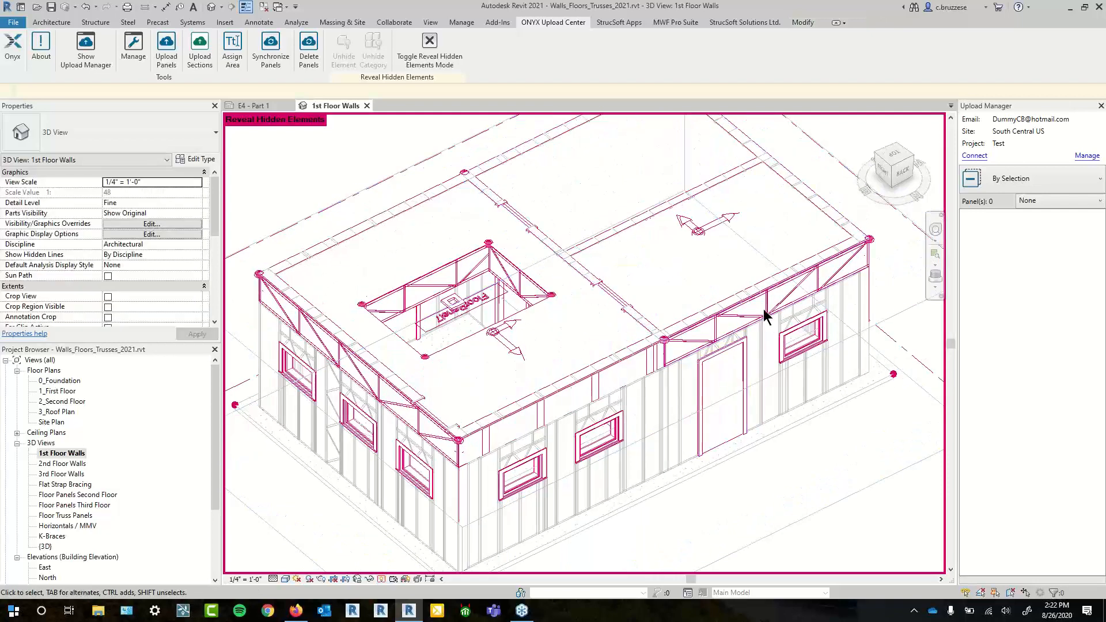
- Unhide all 11 truss assembly instances visible in view, exit reveal mode, and view from BACK
{"action": "left_click", "coordinate": [771, 310]}
{"action": "right_click", "coordinate": [771, 310]}
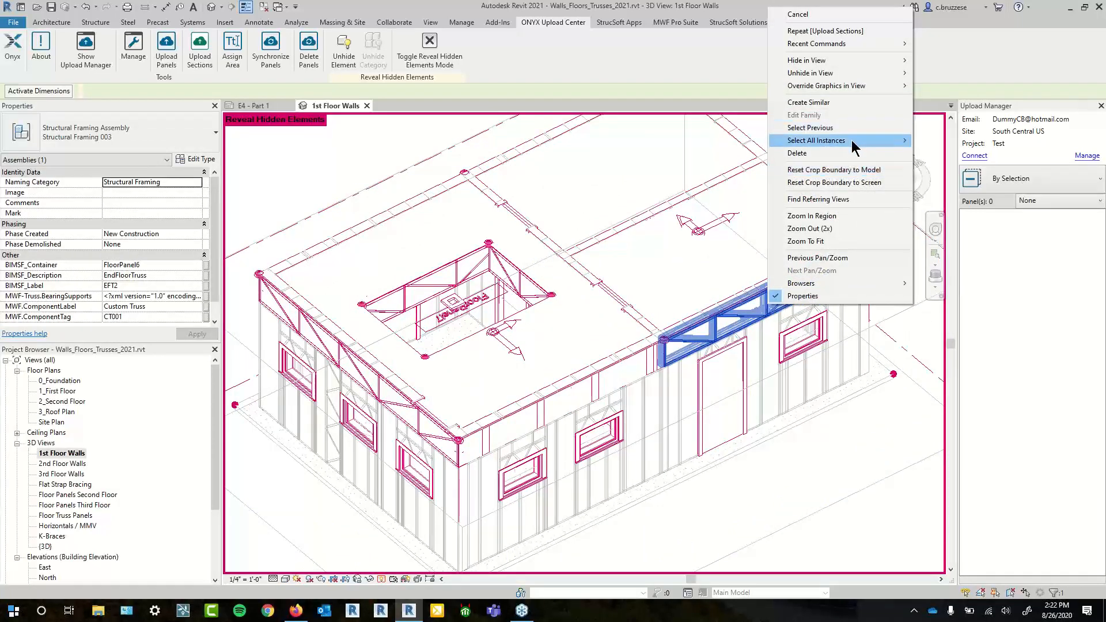
{"action": "mouse_move", "coordinate": [909, 145]}
{"action": "left_click", "coordinate": [951, 141]}
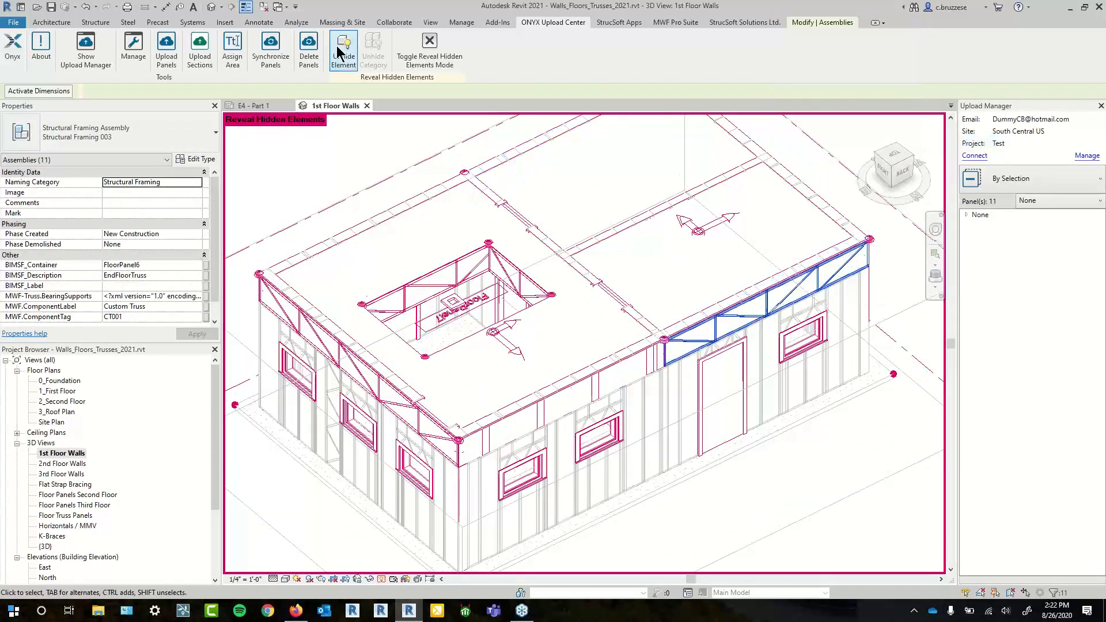
{"action": "left_click", "coordinate": [381, 580]}
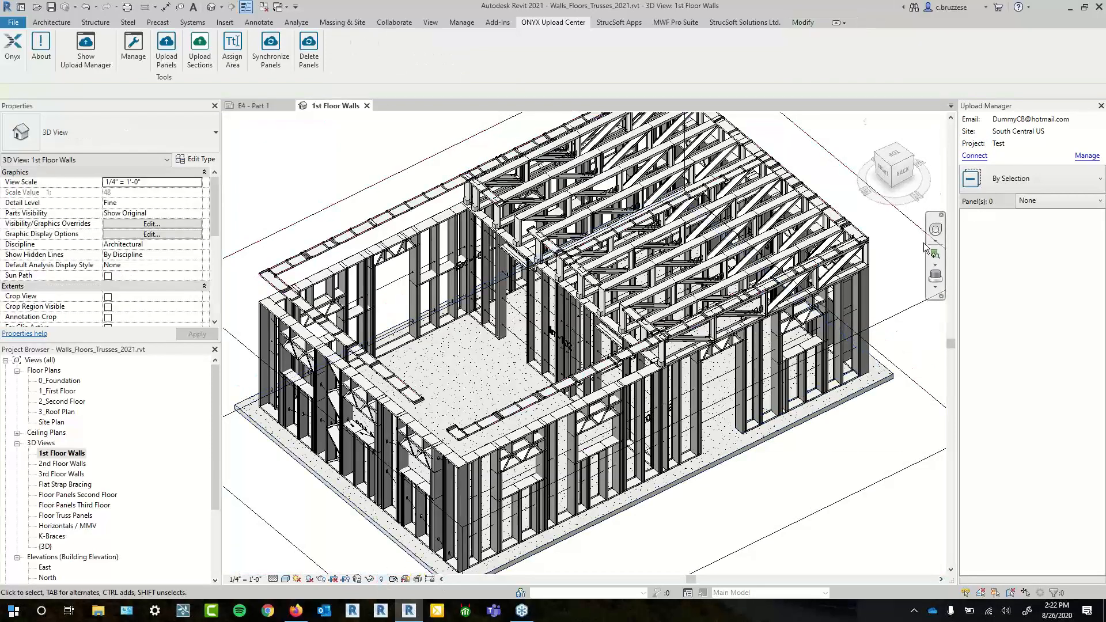
{"action": "left_click", "coordinate": [906, 171]}
- Lower the section box top slightly and orbit the model to a low isometric angle
{"action": "left_click", "coordinate": [873, 251]}
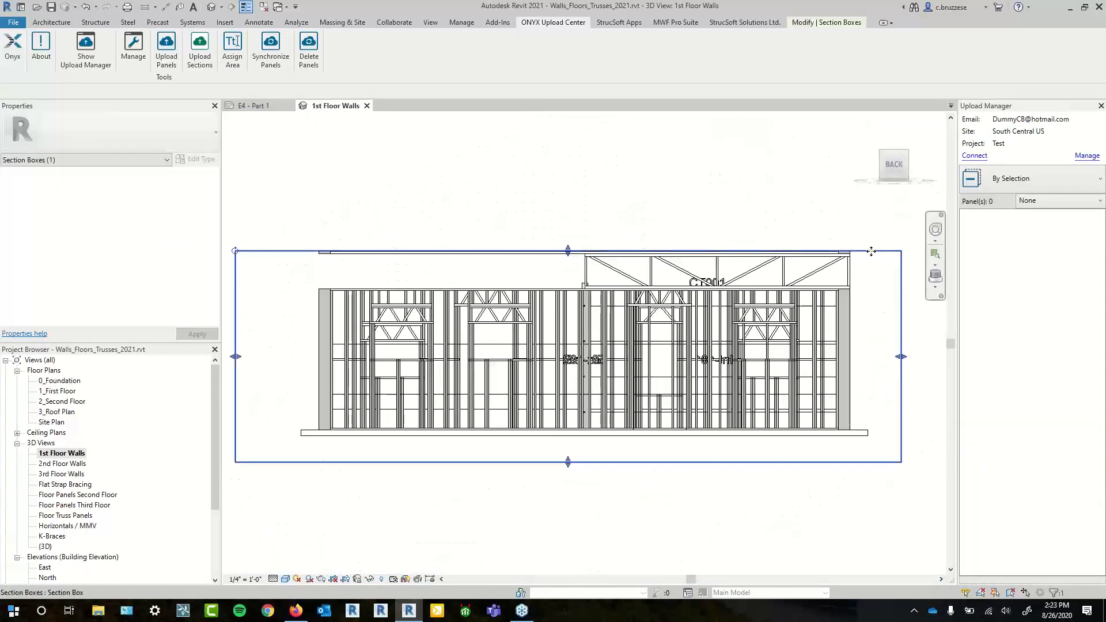
{"action": "scroll", "coordinate": [873, 251], "scroll_direction": "up", "scroll_amount": 3}
{"action": "left_click_drag", "start_coordinate": [341, 254], "coordinate": [341, 262]}
{"action": "left_click", "coordinate": [344, 254]}
{"action": "scroll", "coordinate": [425, 401], "scroll_direction": "down", "scroll_amount": 1}
{"action": "left_click_drag", "start_coordinate": [441, 408], "coordinate": [487, 469]}
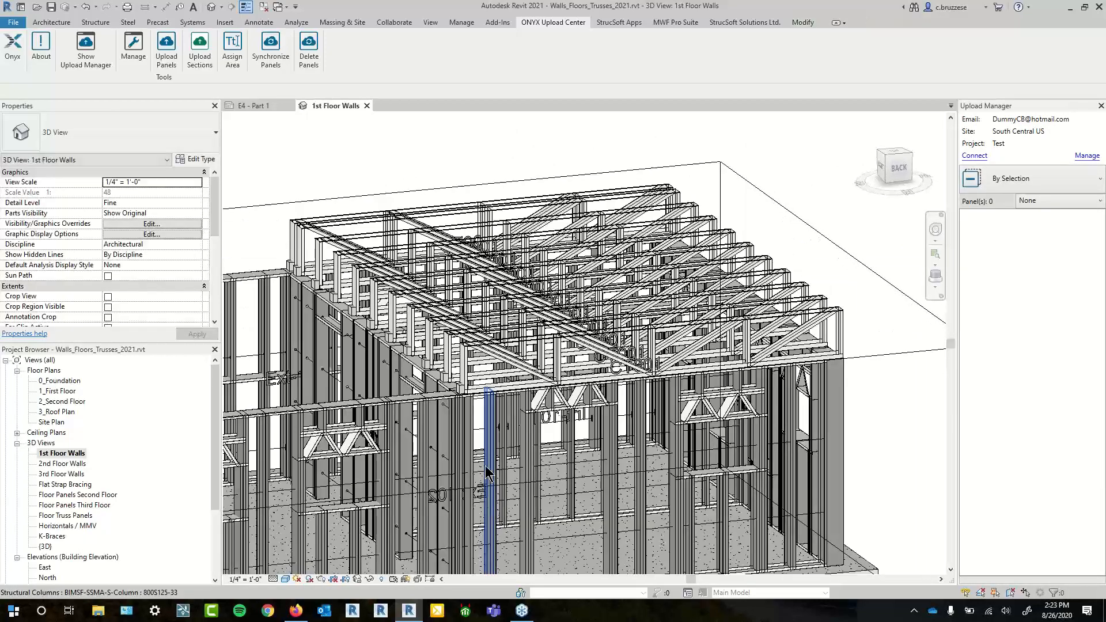
{"action": "scroll", "coordinate": [489, 502], "scroll_direction": "down", "scroll_amount": 2}
{"action": "left_click_drag", "start_coordinate": [635, 369], "coordinate": [675, 408]}
{"action": "scroll", "coordinate": [681, 494], "scroll_direction": "down", "scroll_amount": 2}
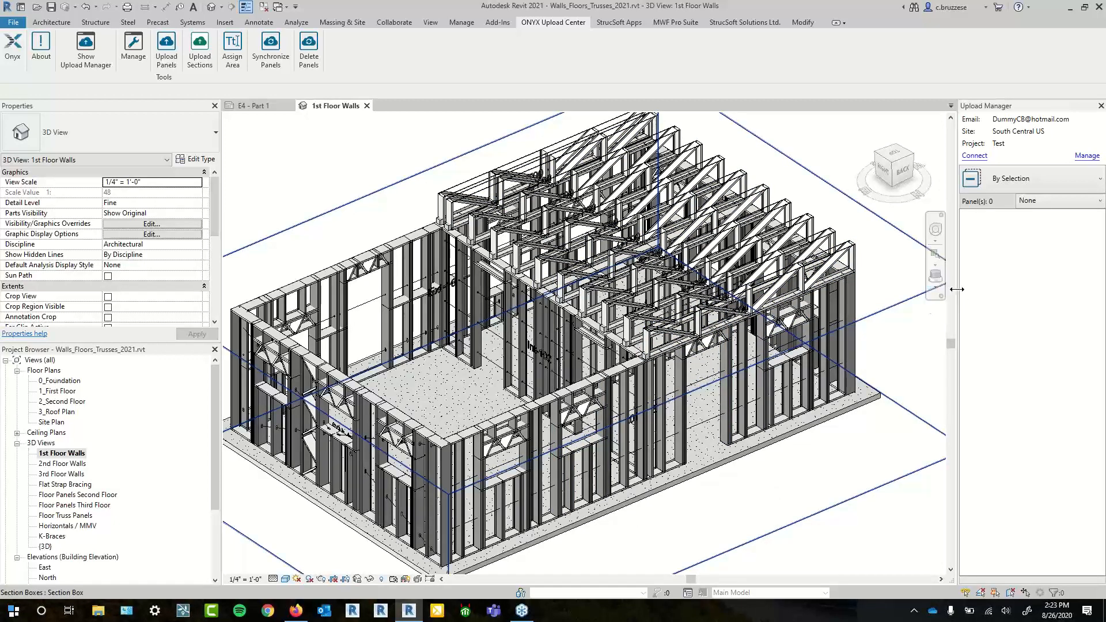
- Widen the Upload Manager and select four wall columns to list panels Ext-102, Ext-103, Ext-104, Int-102
{"action": "left_click_drag", "start_coordinate": [957, 289], "coordinate": [915, 282]}
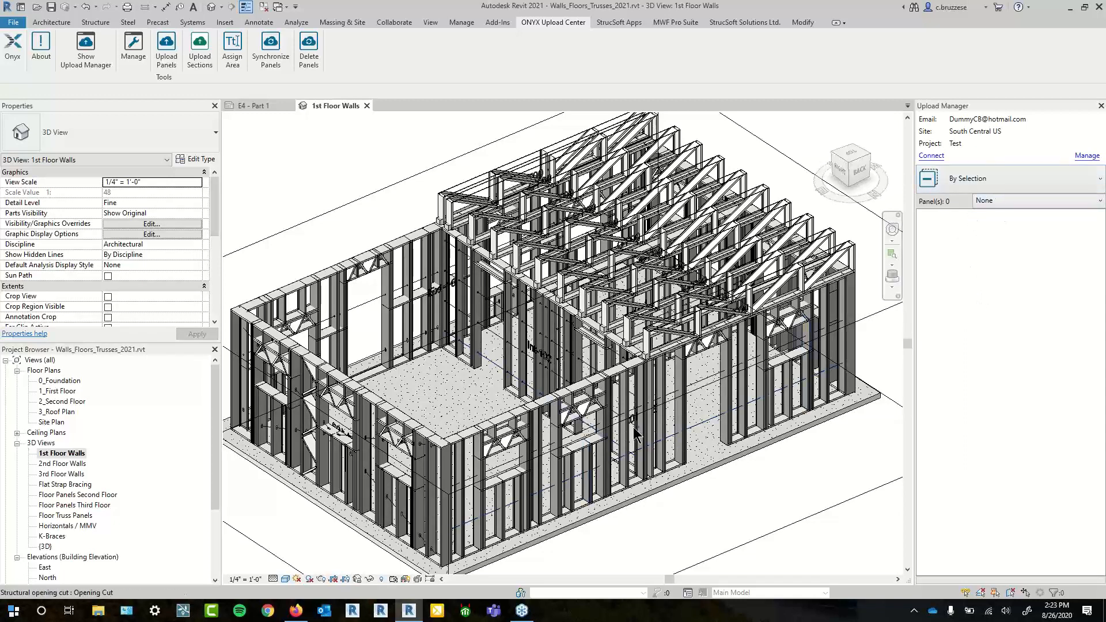
{"action": "left_click", "coordinate": [528, 461]}
{"action": "left_click", "coordinate": [567, 346], "text": "ctrl"}
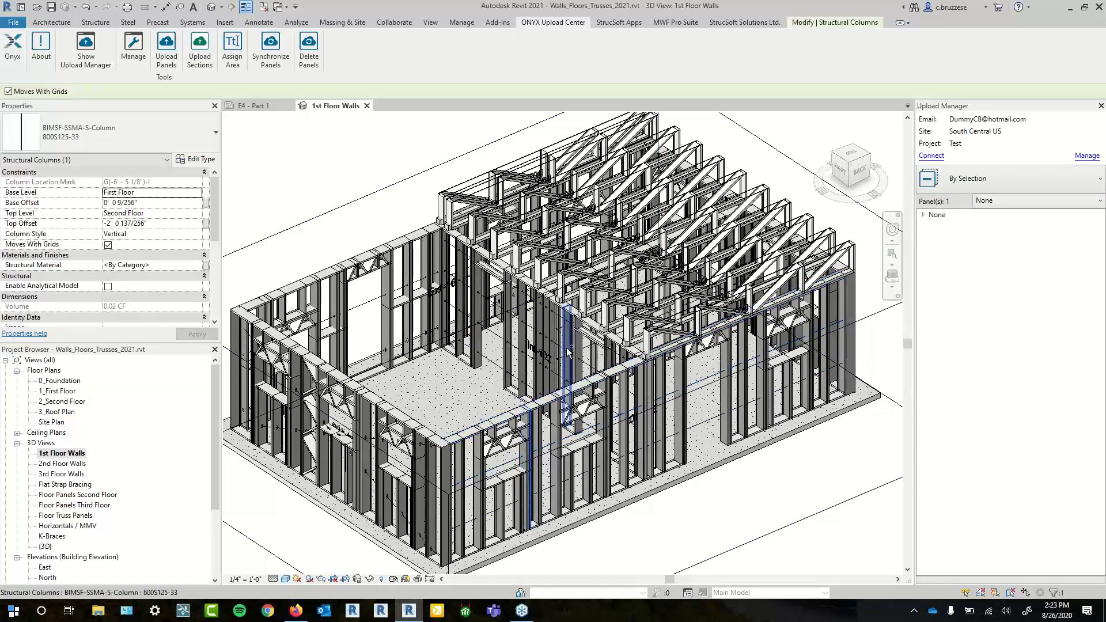
{"action": "left_click", "coordinate": [415, 283], "text": "ctrl"}
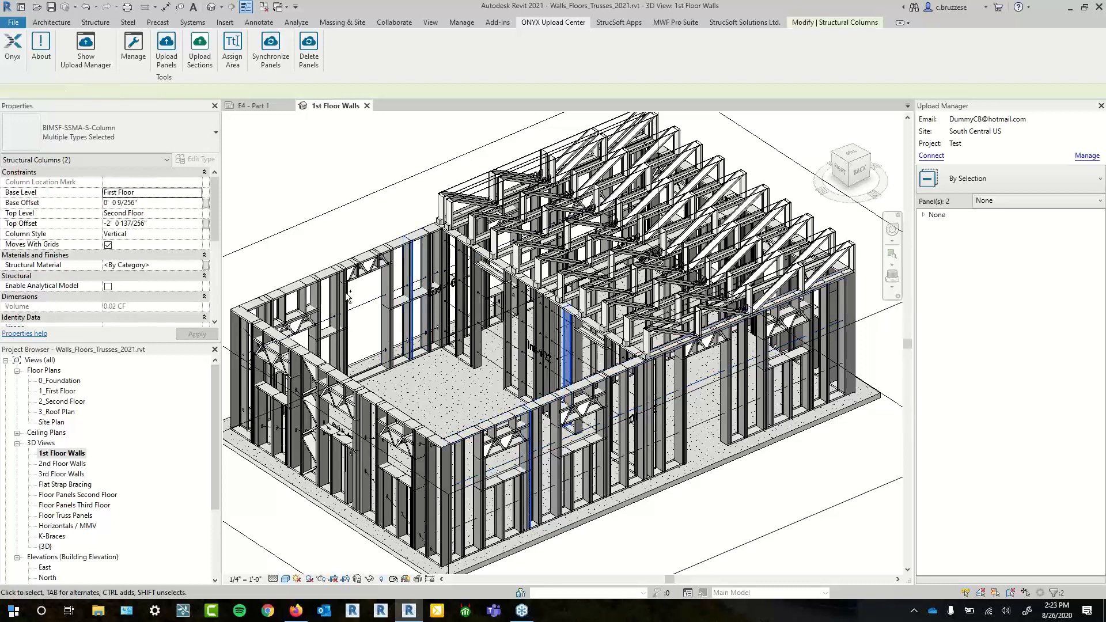
{"action": "left_click", "coordinate": [293, 420], "text": "ctrl"}
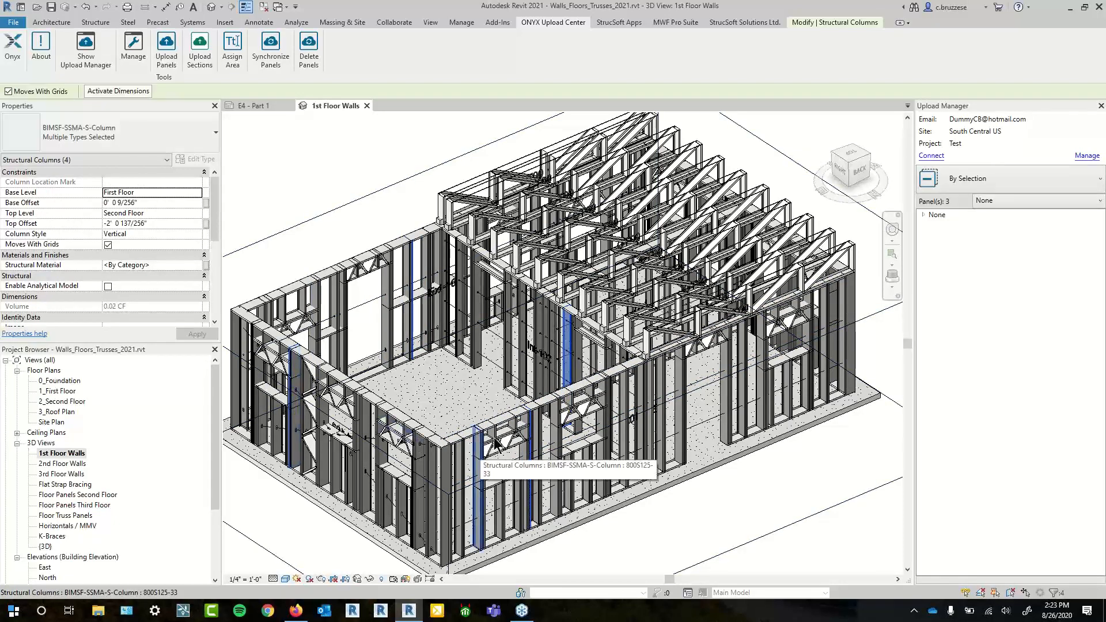
{"action": "left_click", "coordinate": [924, 215]}
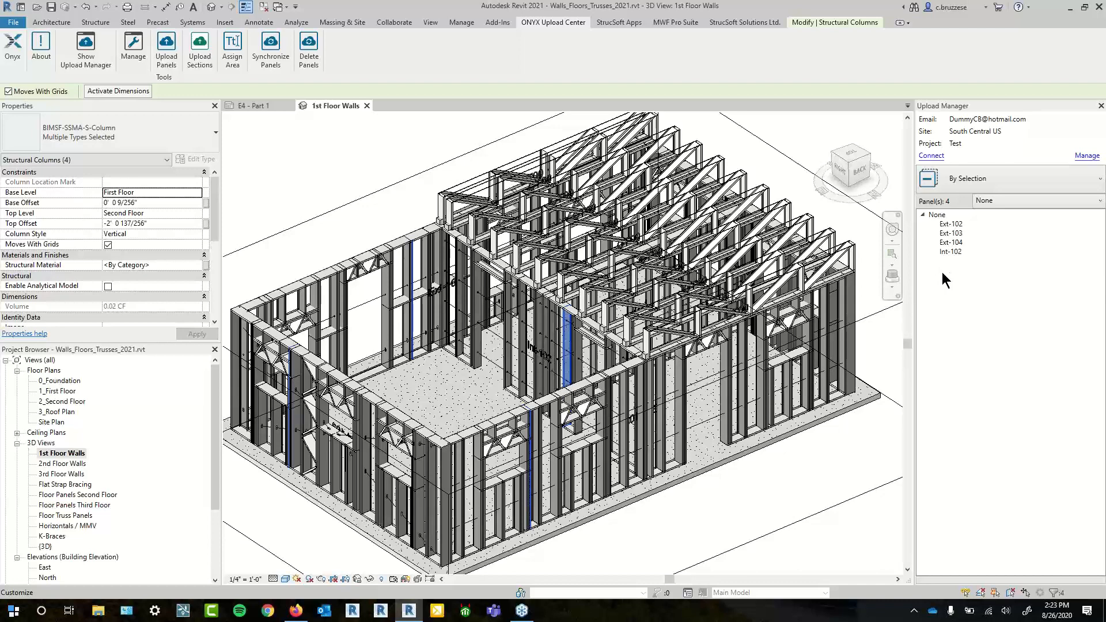
- Clear the selection, set the Upload Manager filter to All, and browse all 68 panels
{"action": "key", "text": "Escape"}
{"action": "left_click", "coordinate": [952, 183]}
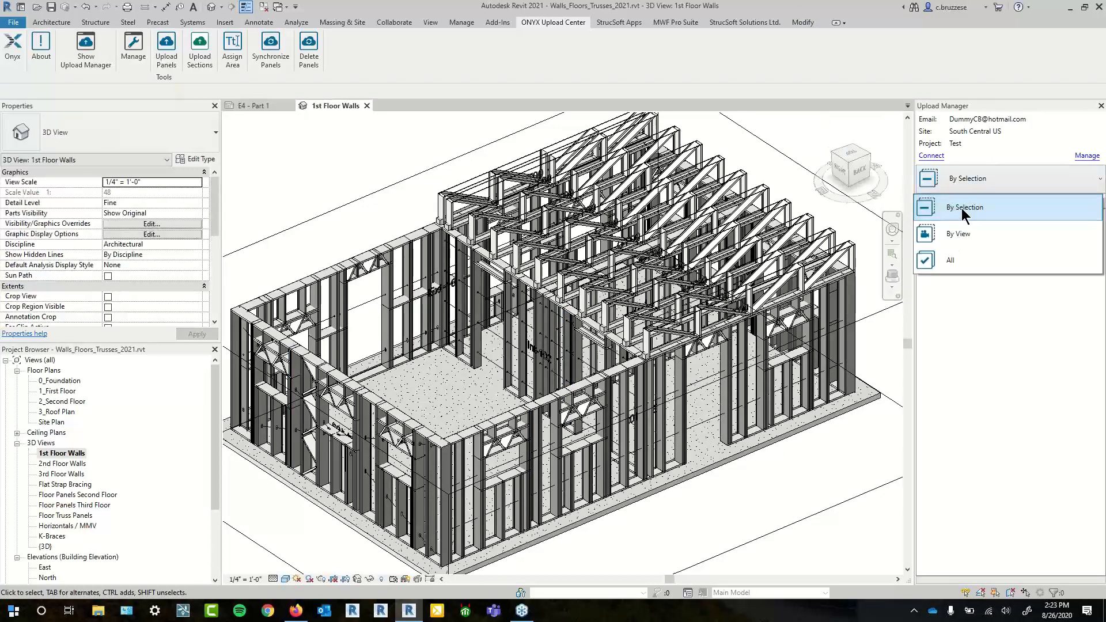
{"action": "left_click", "coordinate": [959, 262]}
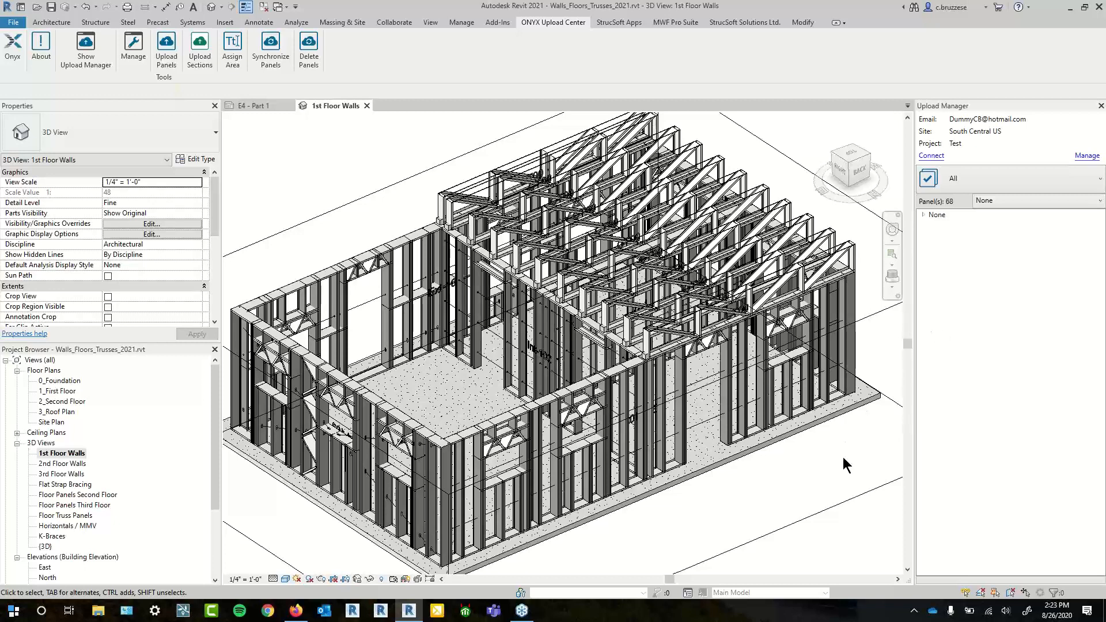
{"action": "left_click", "coordinate": [924, 215]}
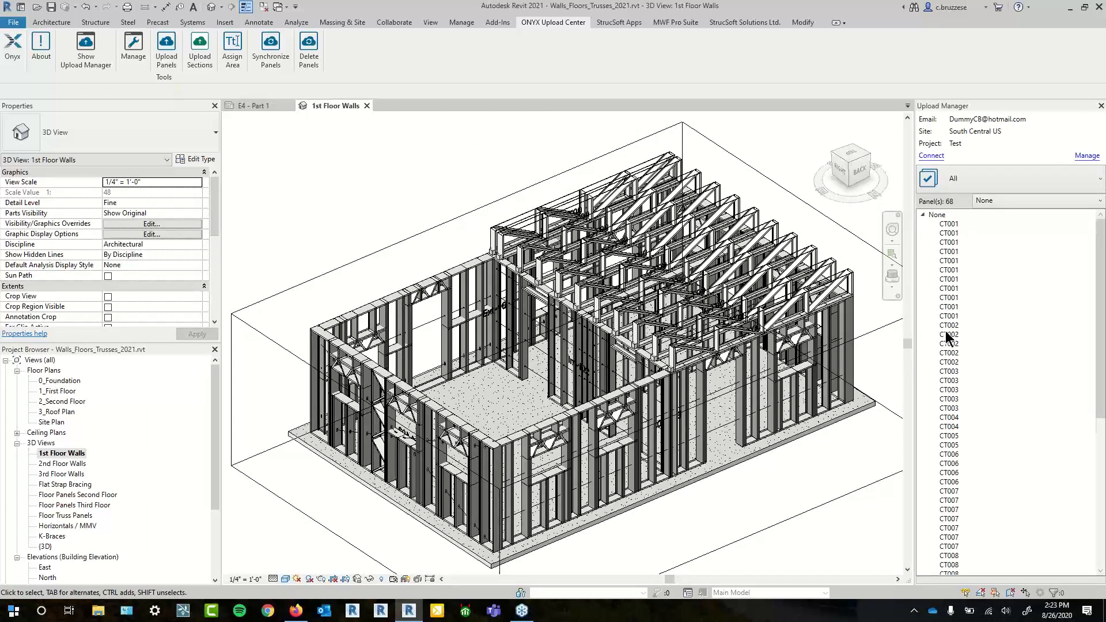
{"action": "scroll", "coordinate": [946, 331], "scroll_direction": "down", "scroll_amount": 10}
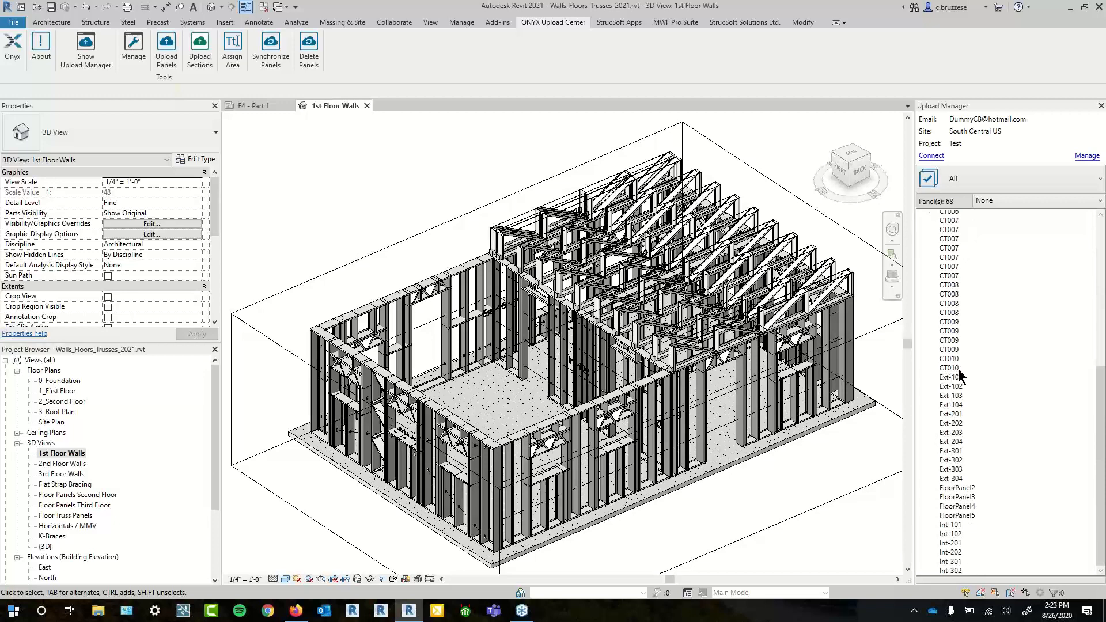
{"action": "scroll", "coordinate": [980, 355], "scroll_direction": "up", "scroll_amount": 10}
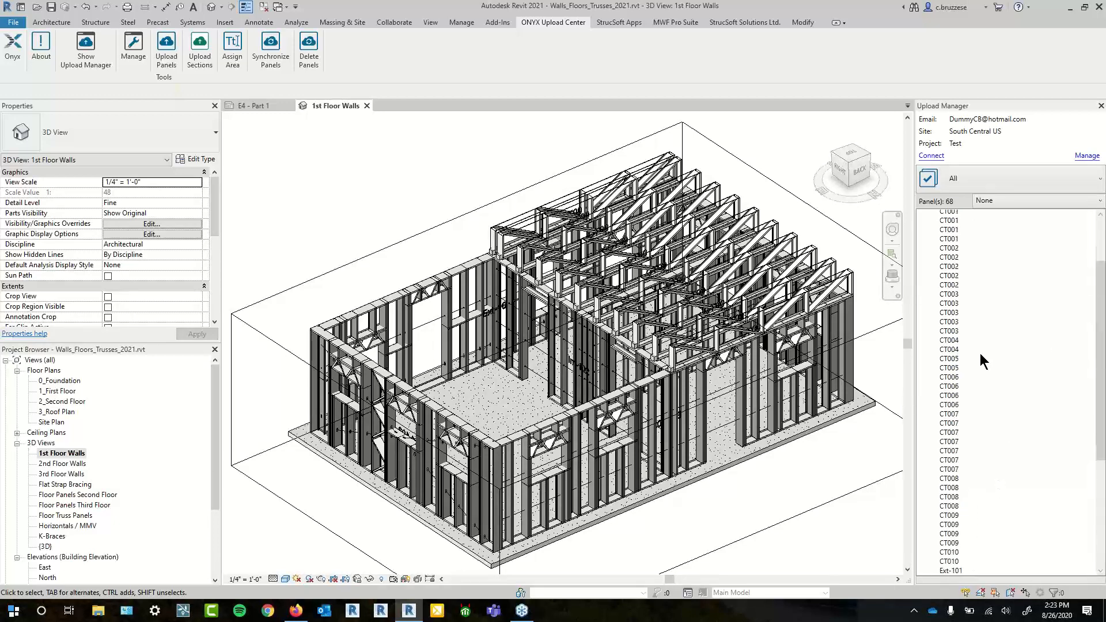
{"action": "left_click", "coordinate": [974, 185]}
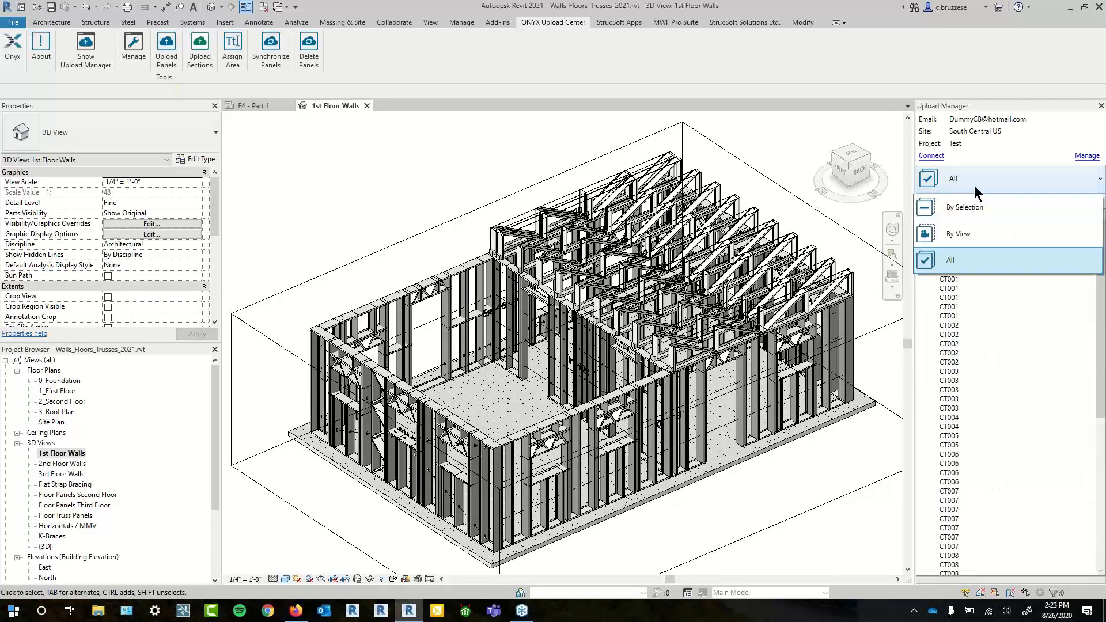
- Filter the Upload Manager By View to list this view's 17 panels, then pan and zoom the model
{"action": "left_click", "coordinate": [954, 235]}
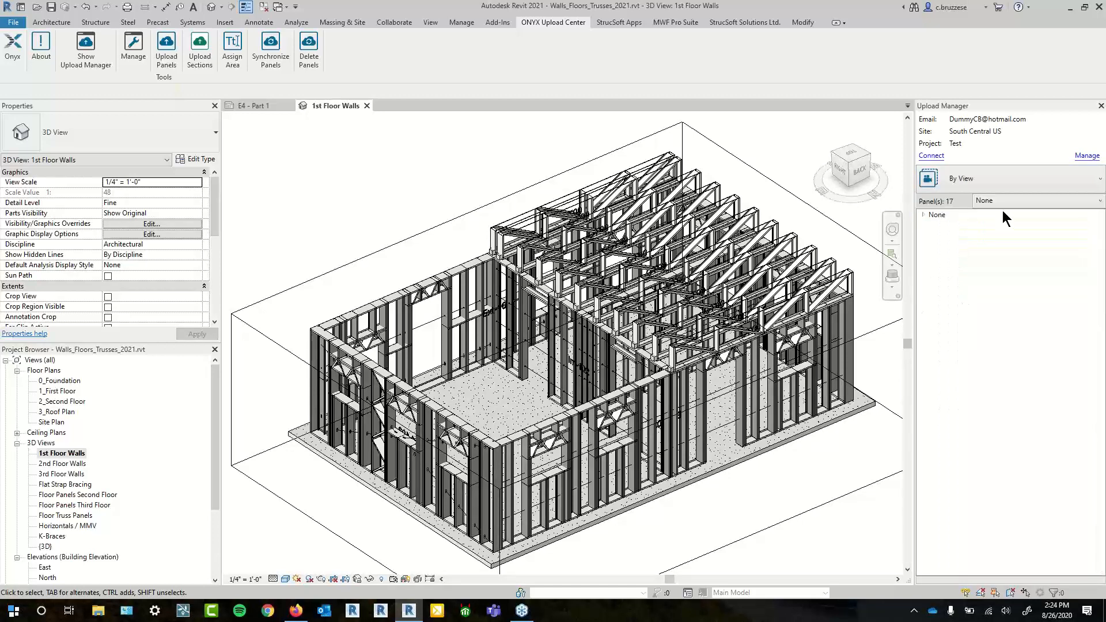
{"action": "left_click", "coordinate": [924, 216]}
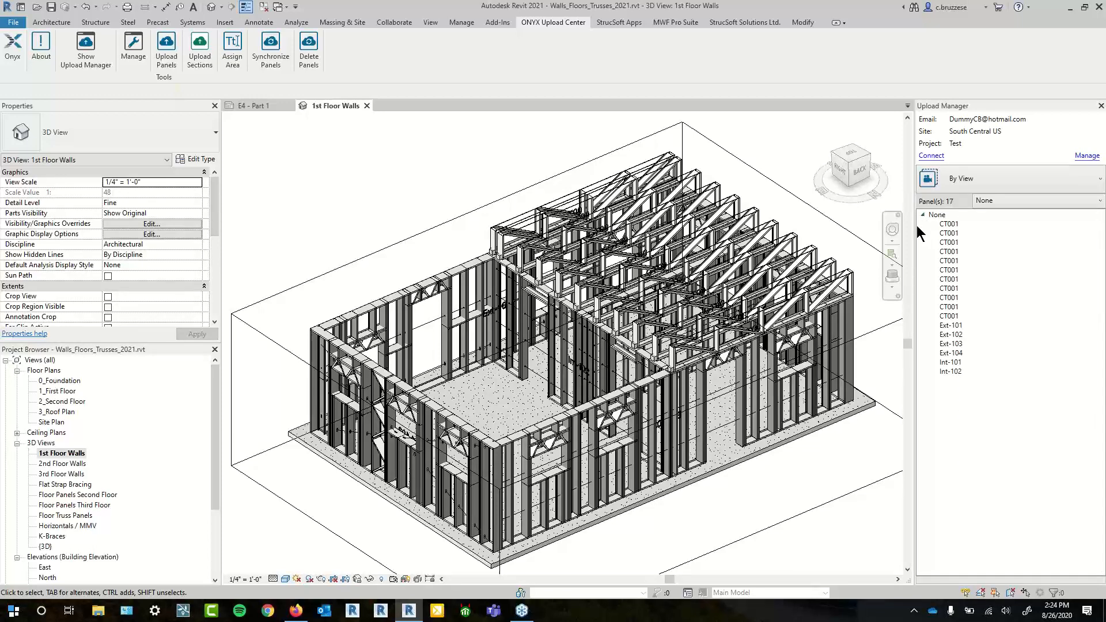
{"action": "left_click_drag", "start_coordinate": [754, 507], "coordinate": [810, 511]}
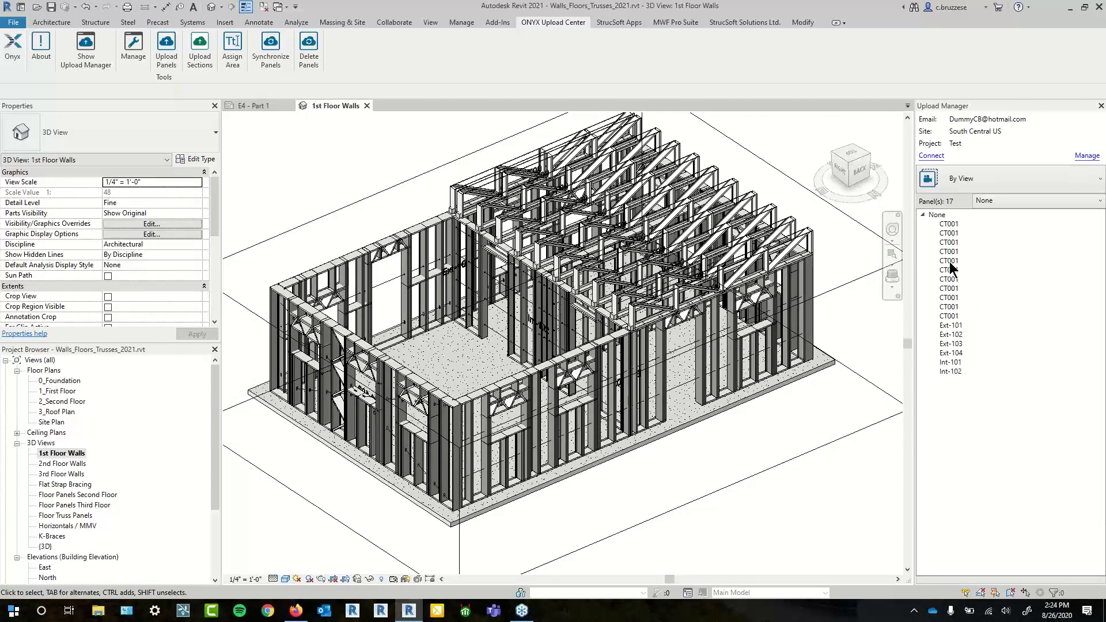
{"action": "scroll", "coordinate": [781, 446], "scroll_direction": "up", "scroll_amount": 3}
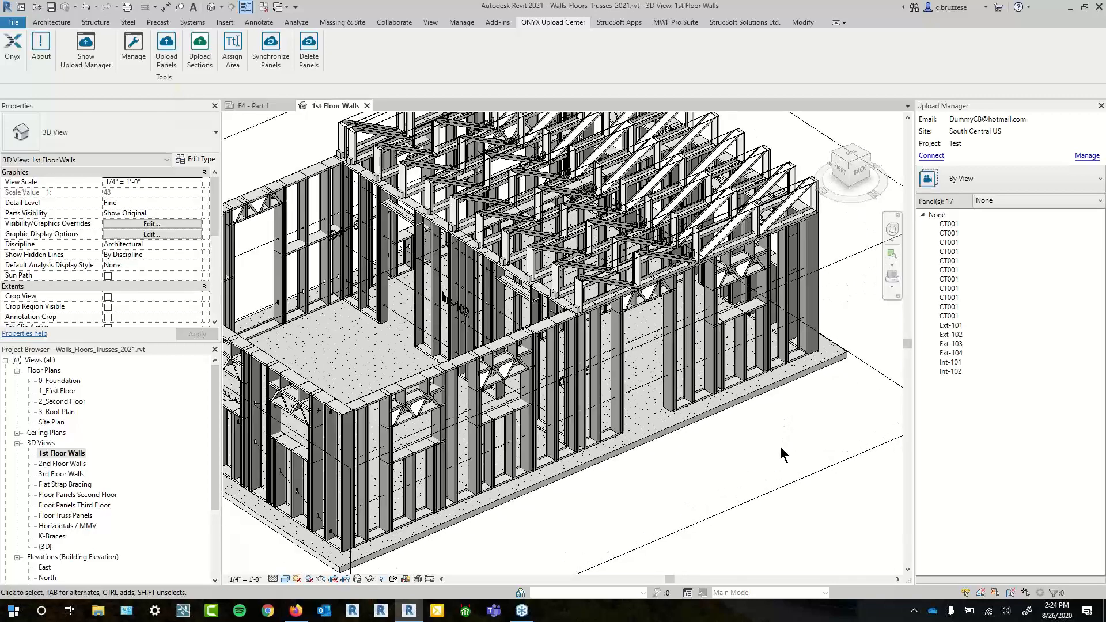
{"action": "left_click_drag", "start_coordinate": [780, 447], "coordinate": [783, 493]}
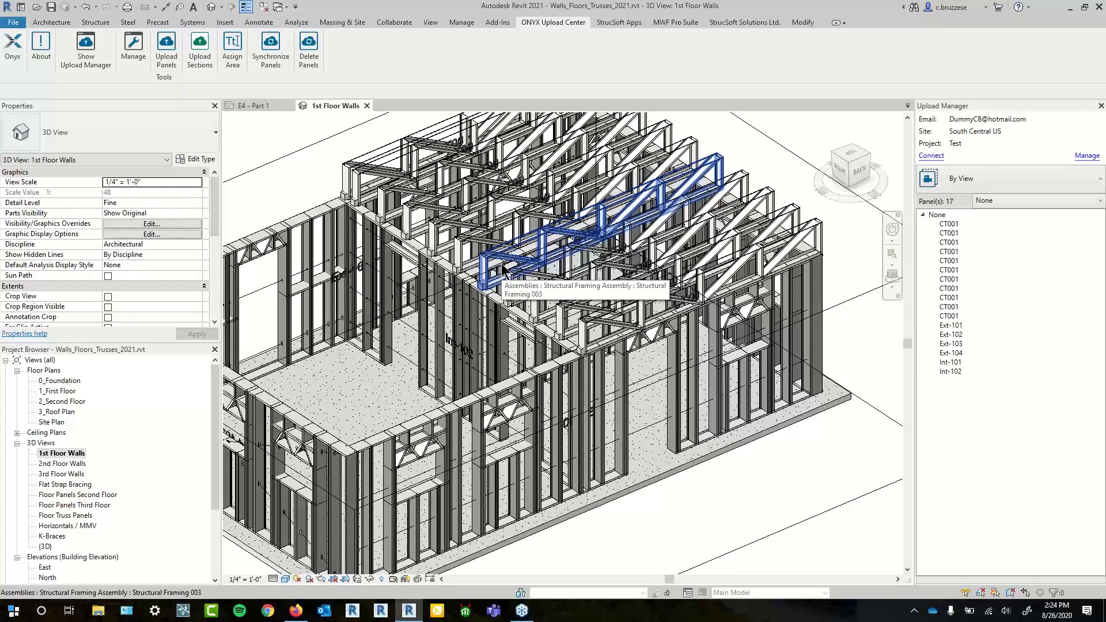
{"action": "scroll", "coordinate": [856, 433], "scroll_direction": "down", "scroll_amount": 1}
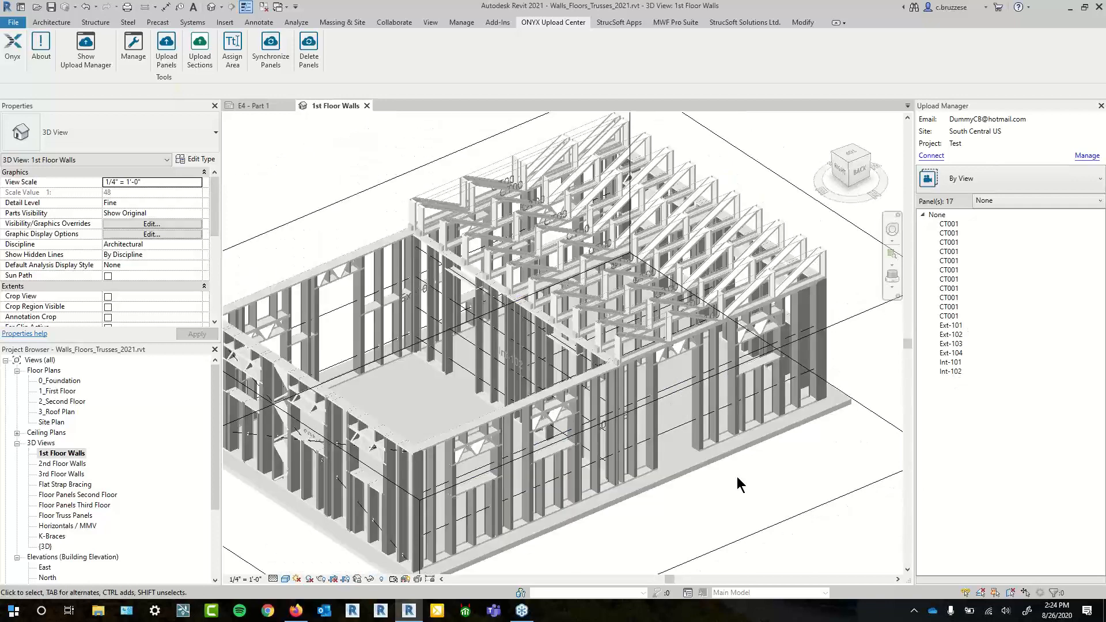
{"action": "left_click_drag", "start_coordinate": [737, 477], "coordinate": [747, 452]}
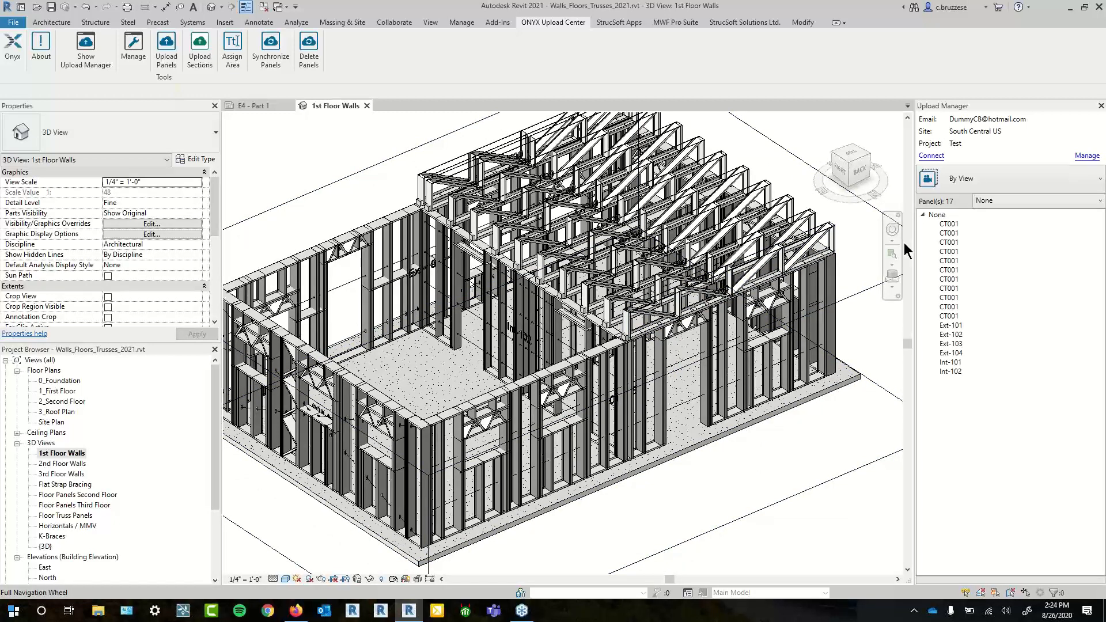
- Select the end truss assembly to inspect it, deselect it, and start uploading the view's panels
{"action": "left_click", "coordinate": [589, 294]}
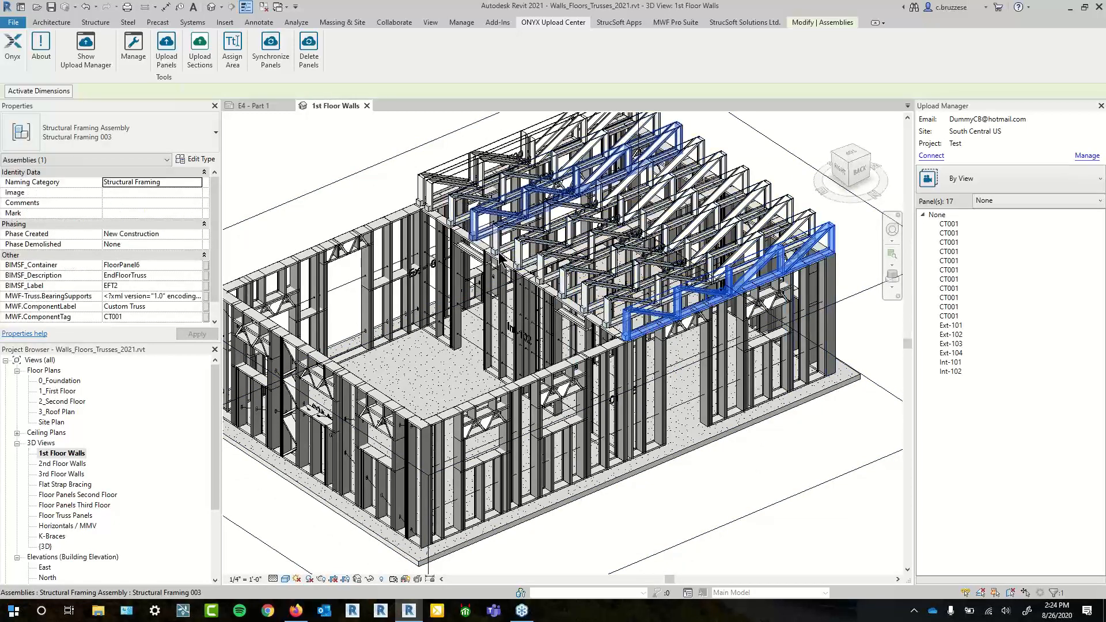
{"action": "scroll", "coordinate": [749, 518], "scroll_direction": "down", "scroll_amount": 2}
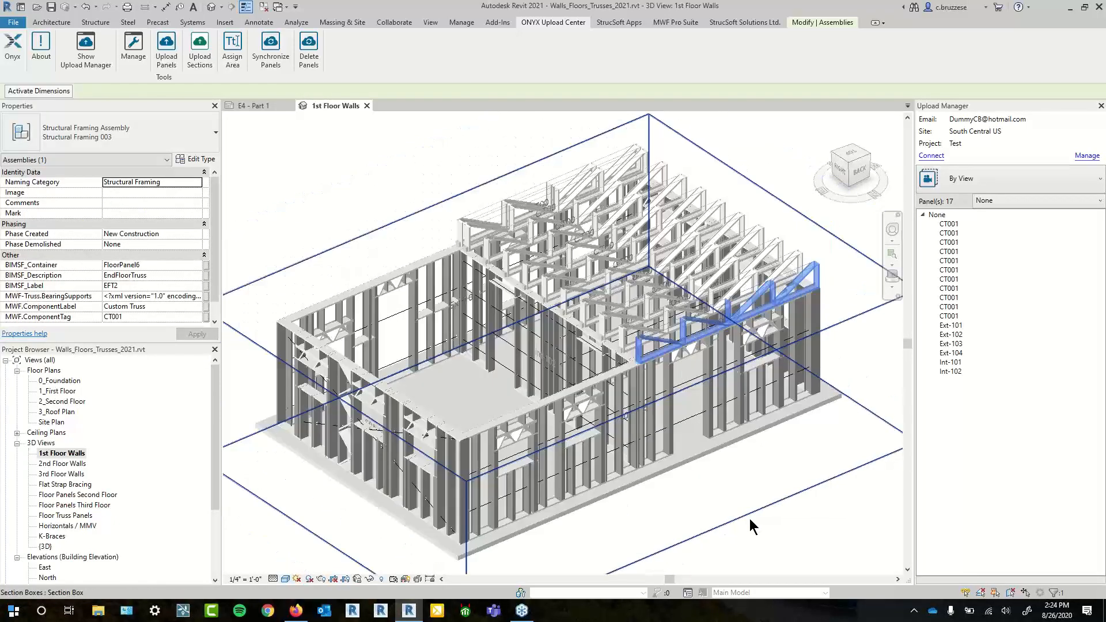
{"action": "left_click", "coordinate": [779, 488]}
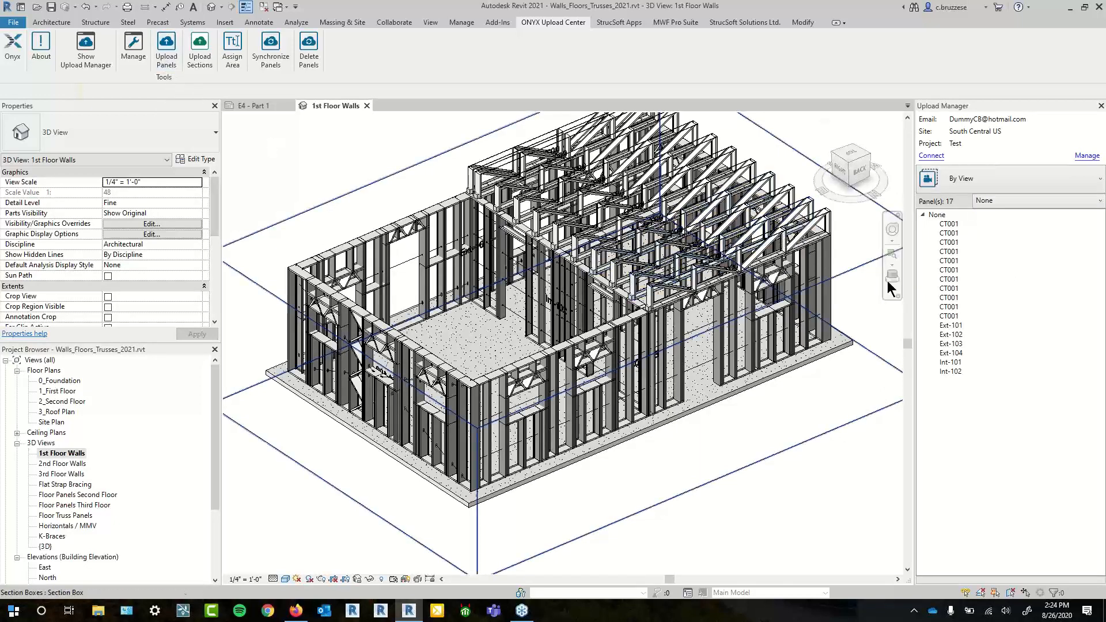
{"action": "left_click", "coordinate": [162, 49]}
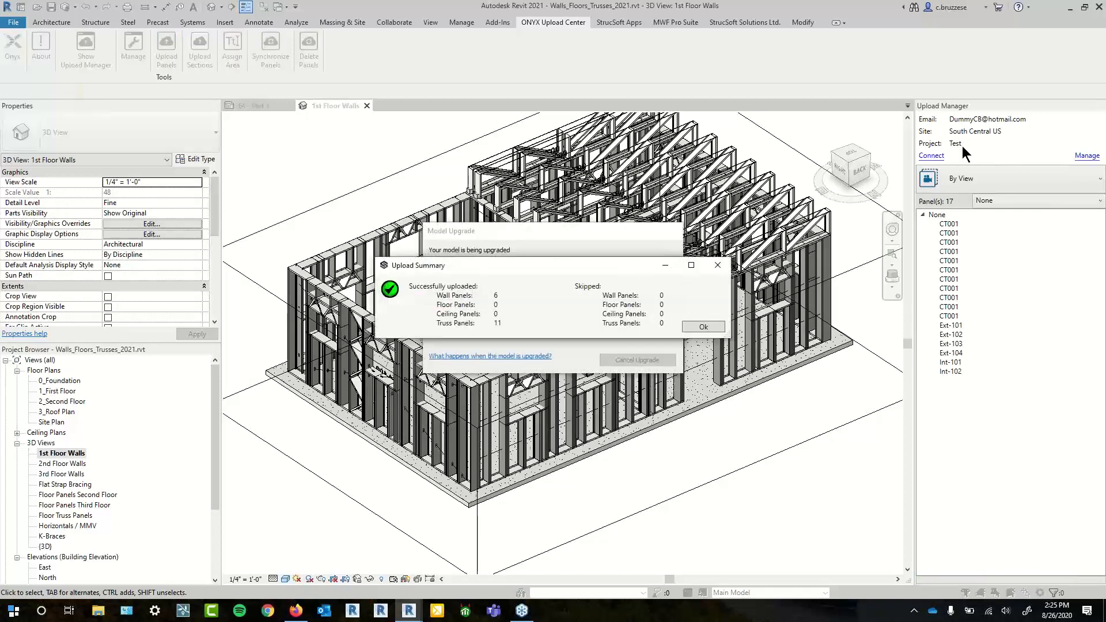
- Move the Upload Summary aside and close it once 6 wall and 11 truss panels are uploaded
{"action": "left_click_drag", "start_coordinate": [550, 264], "coordinate": [590, 238]}
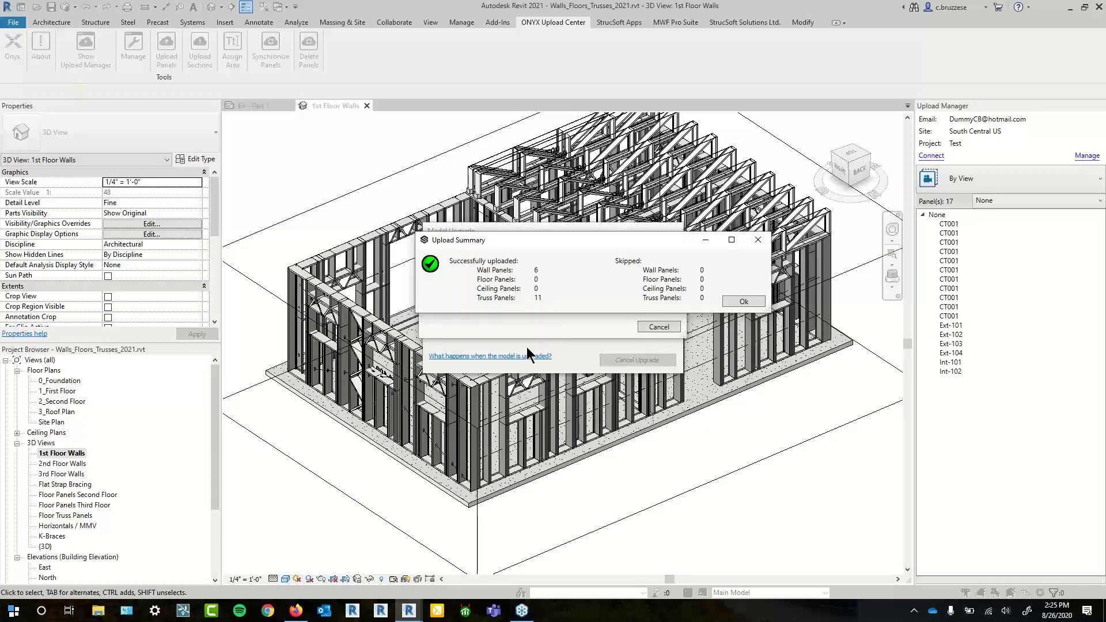
{"action": "left_click", "coordinate": [746, 302]}
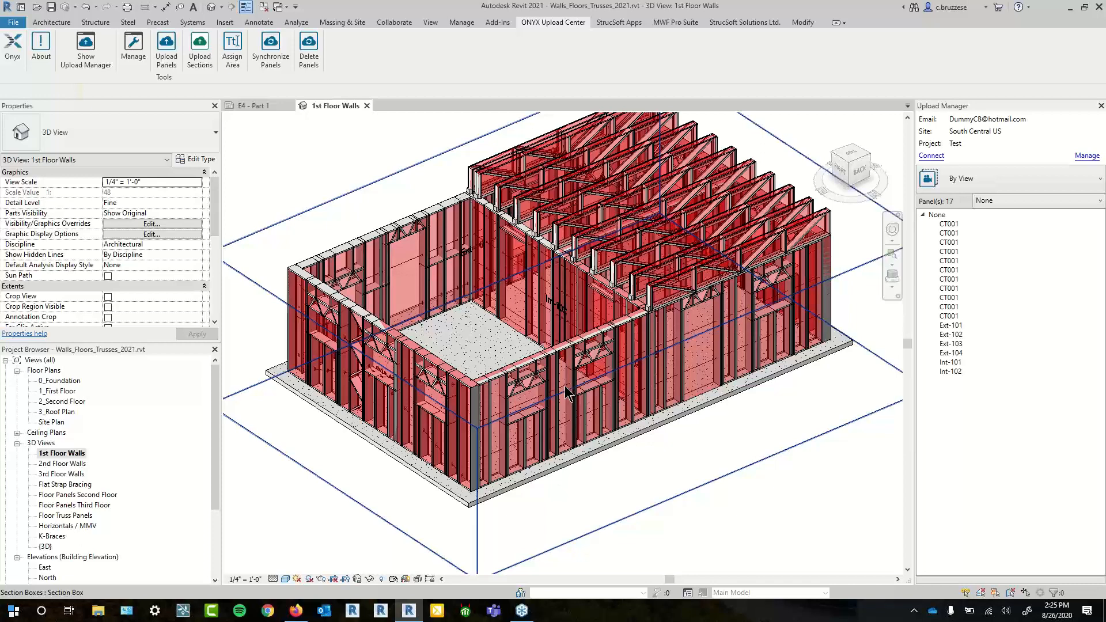
- Inspect the locked red wall panels and an end truss, then switch to MWF Pro Suite
{"action": "left_click", "coordinate": [525, 368]}
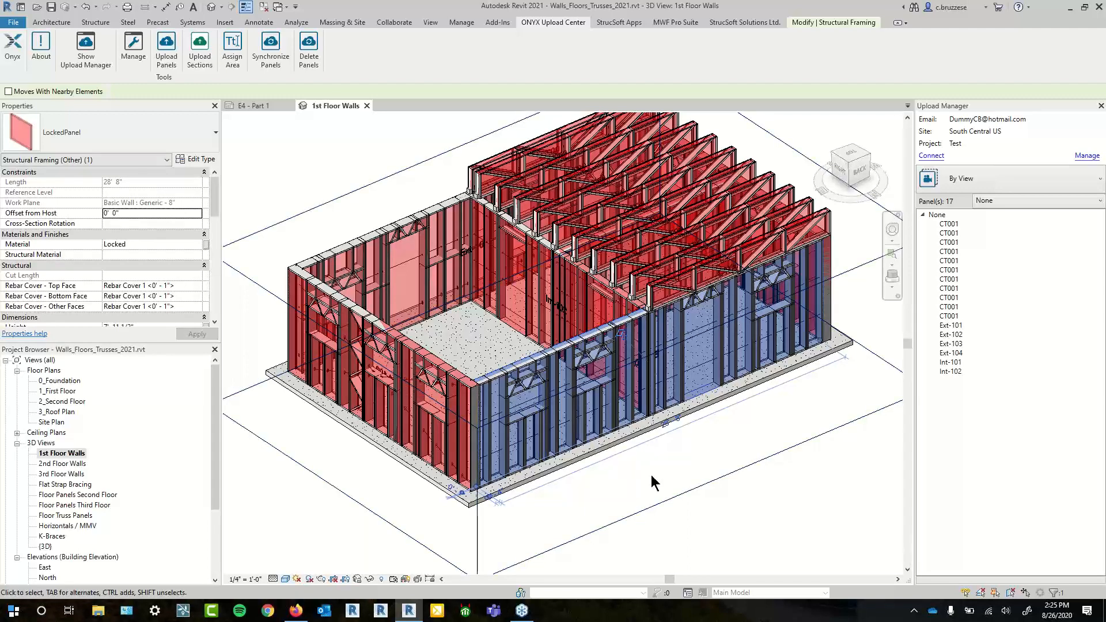
{"action": "left_click", "coordinate": [670, 491]}
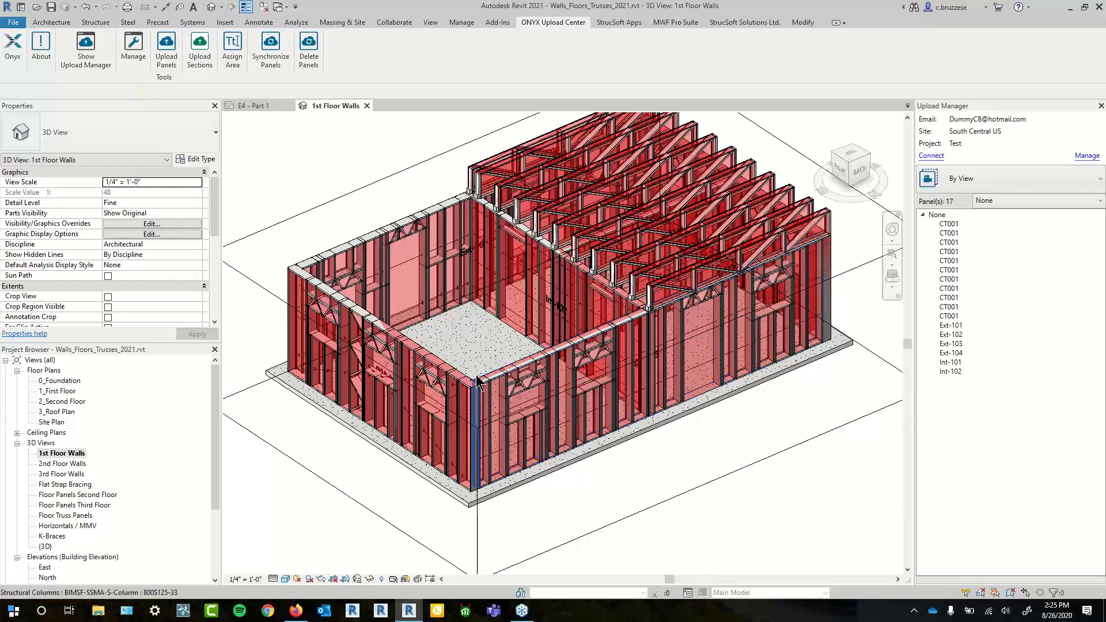
{"action": "left_click", "coordinate": [311, 333]}
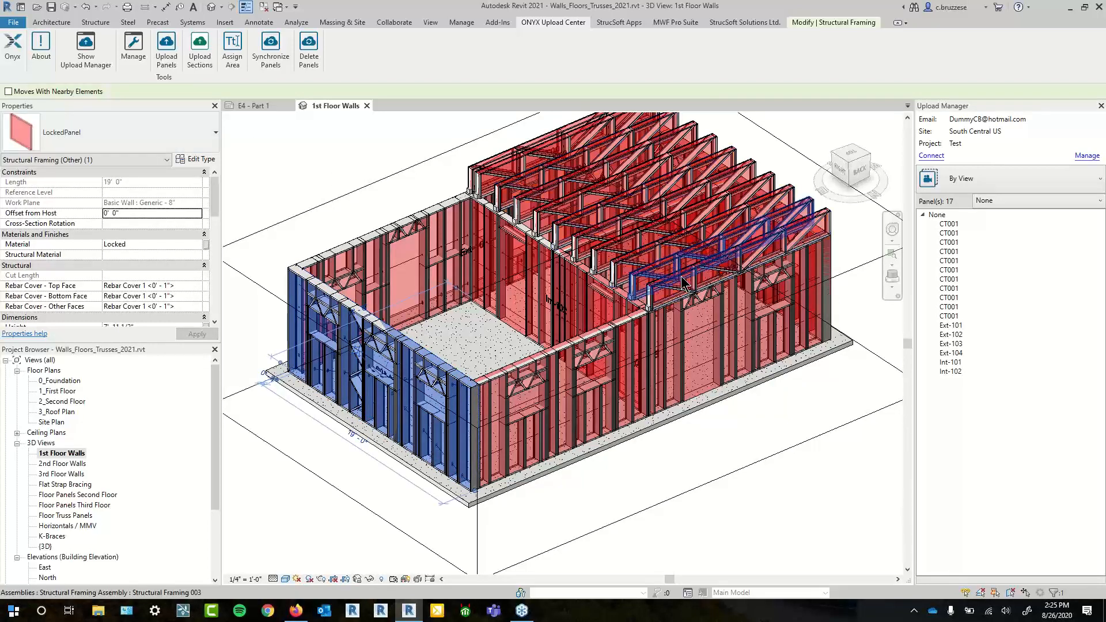
{"action": "left_click", "coordinate": [744, 262]}
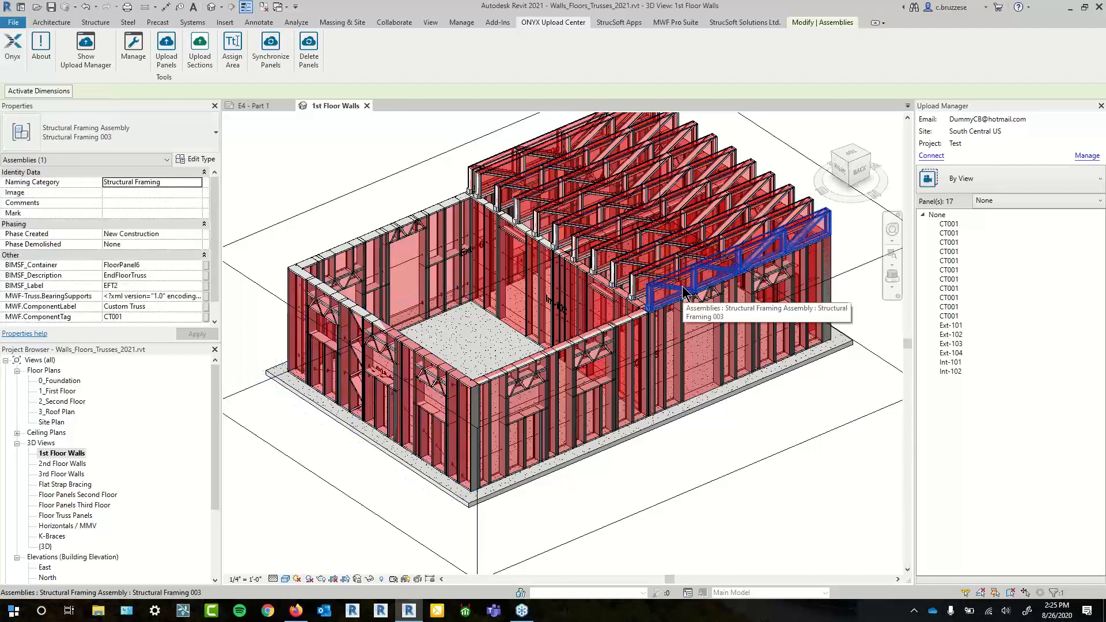
{"action": "left_click", "coordinate": [755, 458]}
{"action": "scroll", "coordinate": [755, 392], "scroll_direction": "up", "scroll_amount": 3}
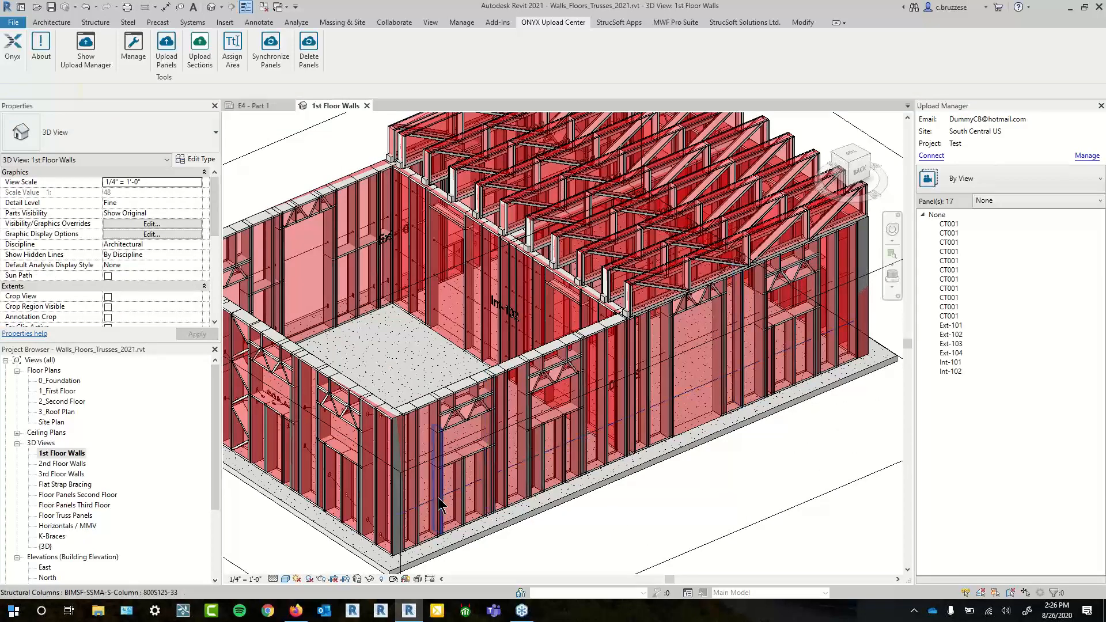
{"action": "scroll", "coordinate": [399, 507], "scroll_direction": "down", "scroll_amount": 1}
{"action": "left_click", "coordinate": [663, 24]}
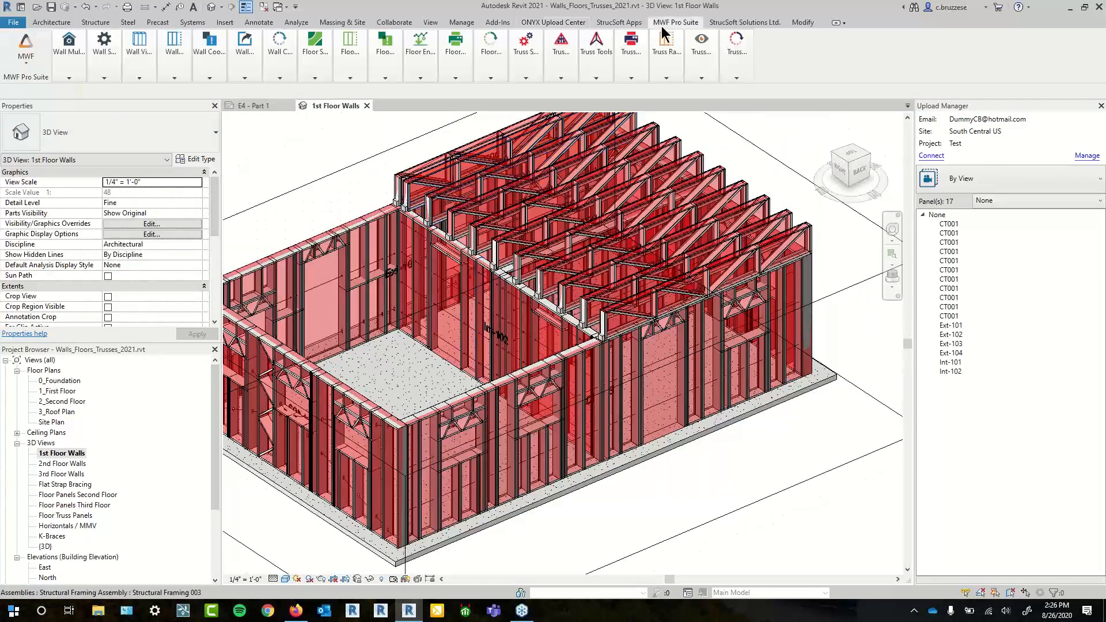
- Switch MWF to the wall module, try regenerating a stud in locked Ext-103, and dismiss the warning
{"action": "left_click", "coordinate": [27, 56]}
{"action": "left_click", "coordinate": [40, 94]}
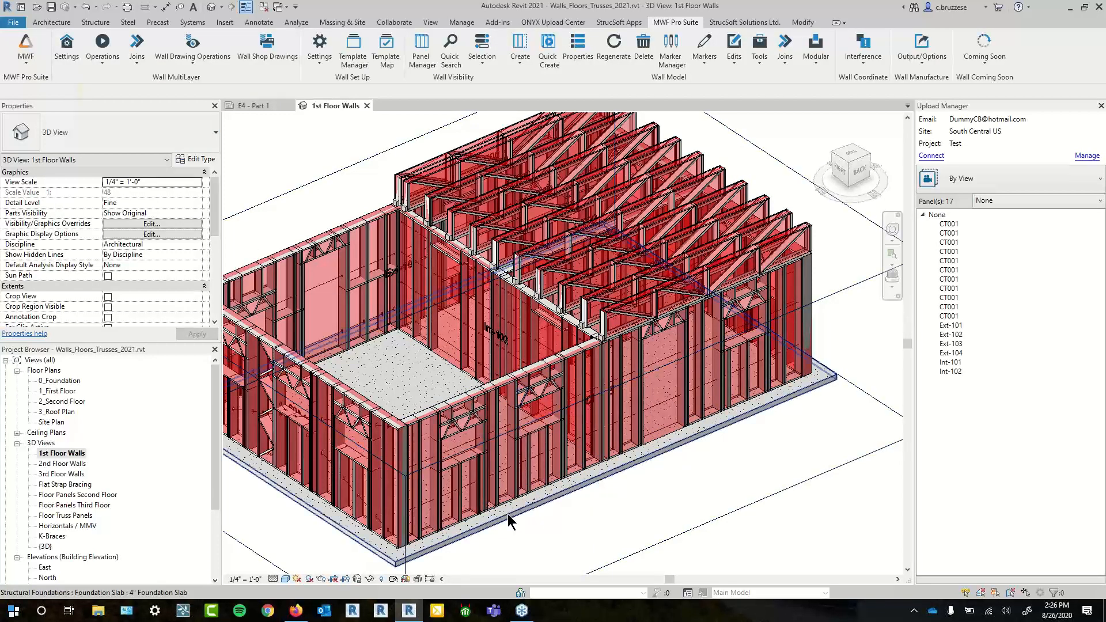
{"action": "left_click_drag", "start_coordinate": [512, 514], "coordinate": [601, 482]}
{"action": "left_click", "coordinate": [437, 446]}
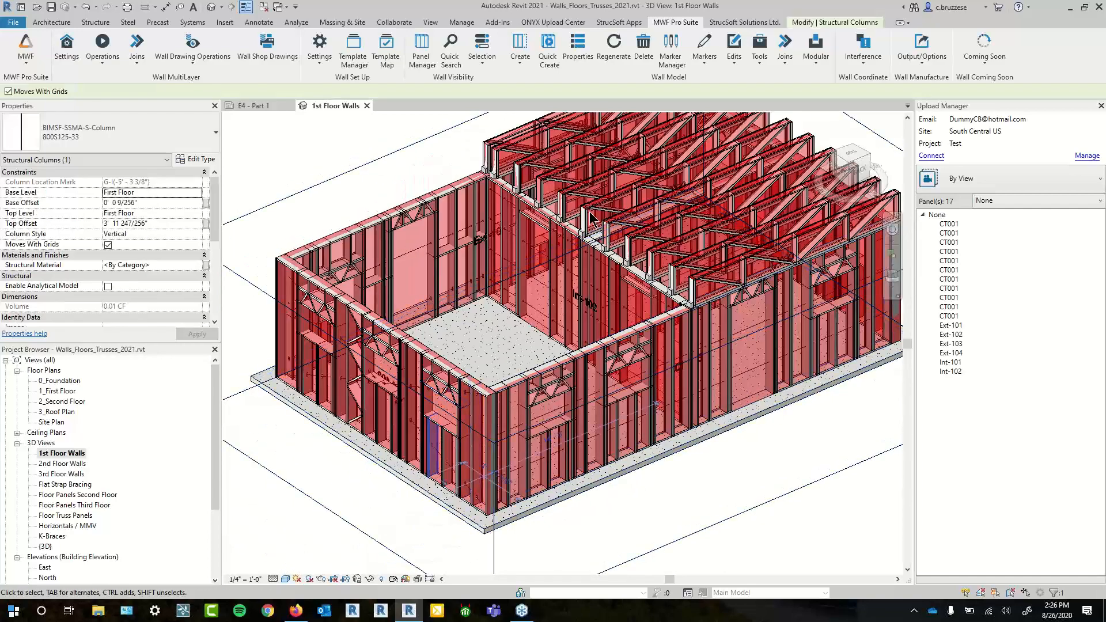
{"action": "left_click", "coordinate": [627, 42]}
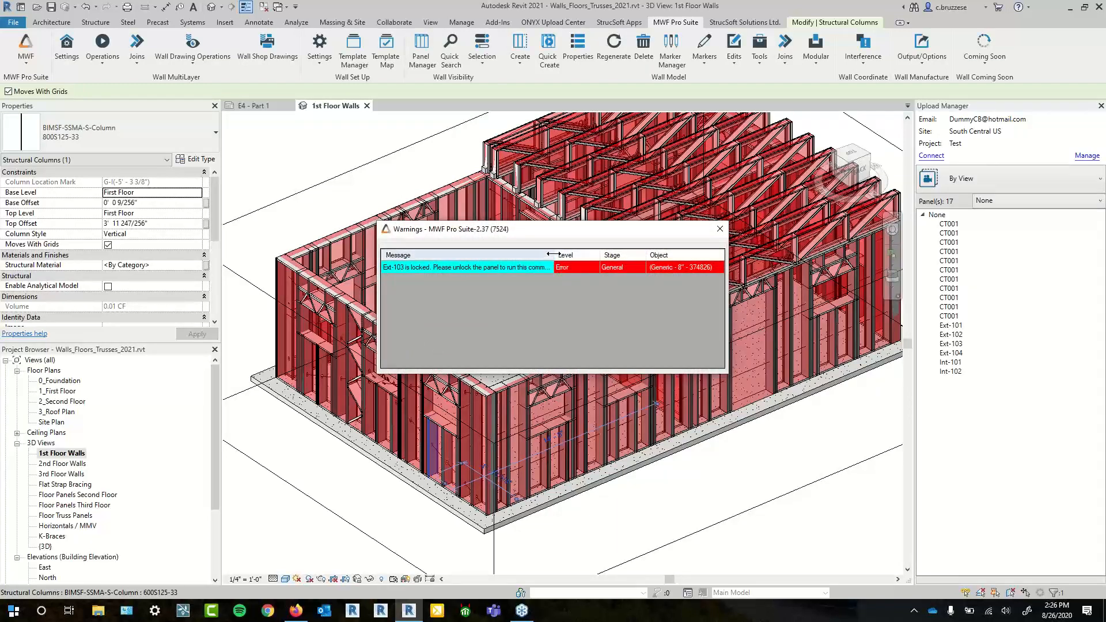
{"action": "left_click_drag", "start_coordinate": [554, 255], "coordinate": [640, 256]}
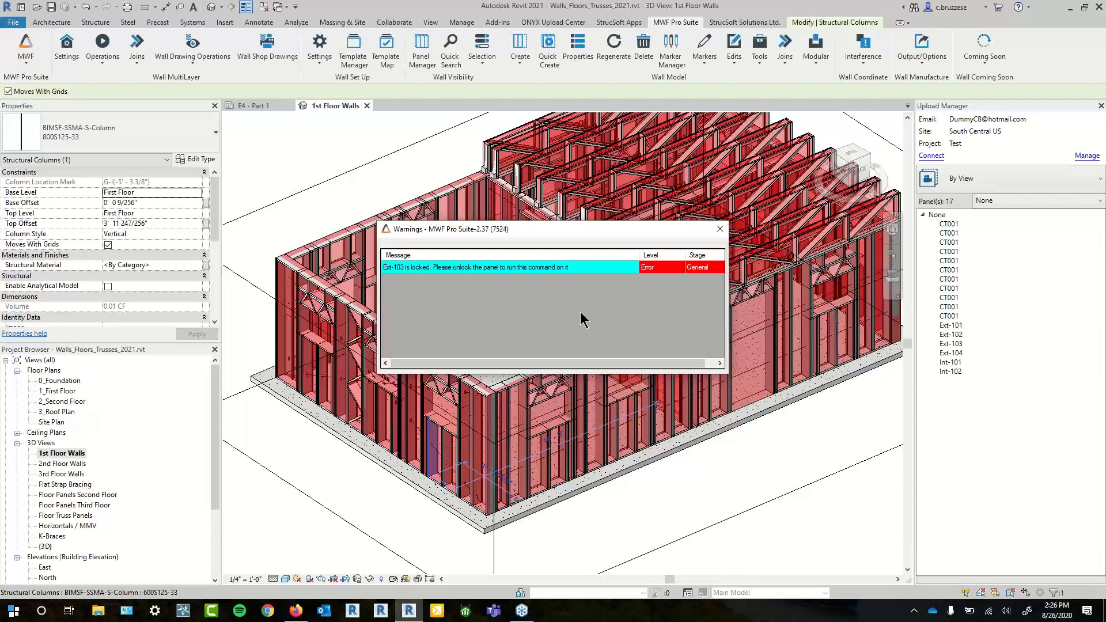
{"action": "left_click", "coordinate": [719, 229]}
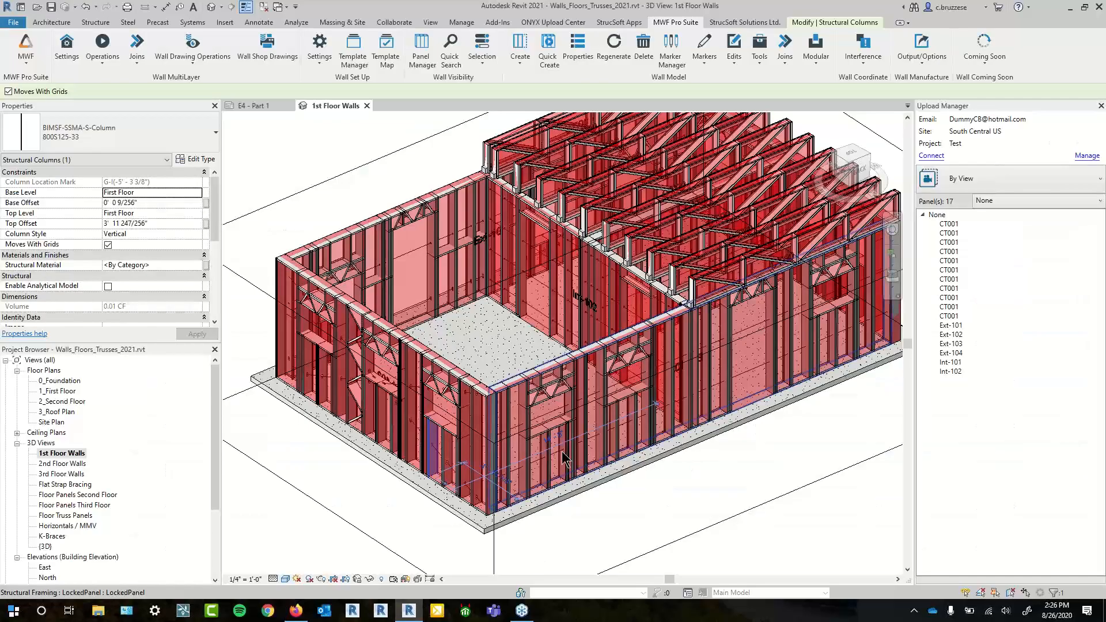
- Select the locked front-left wall panel and unlock it via Wall Set Up > Unlock Panel/Group
{"action": "left_click", "coordinate": [600, 519]}
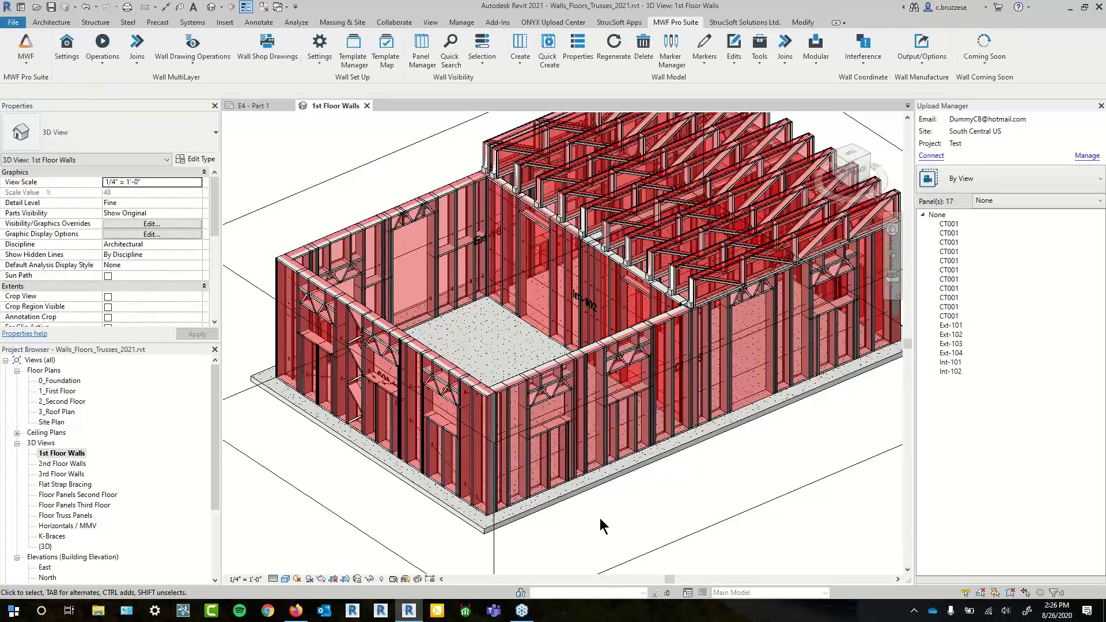
{"action": "left_click", "coordinate": [495, 499]}
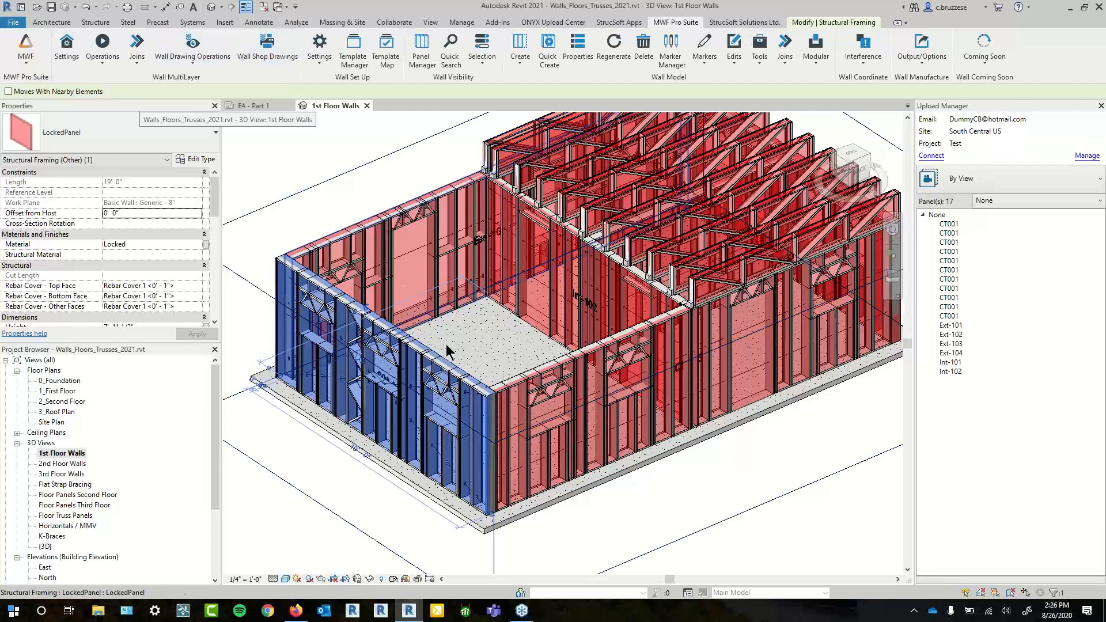
{"action": "left_click_drag", "start_coordinate": [468, 371], "coordinate": [494, 353]}
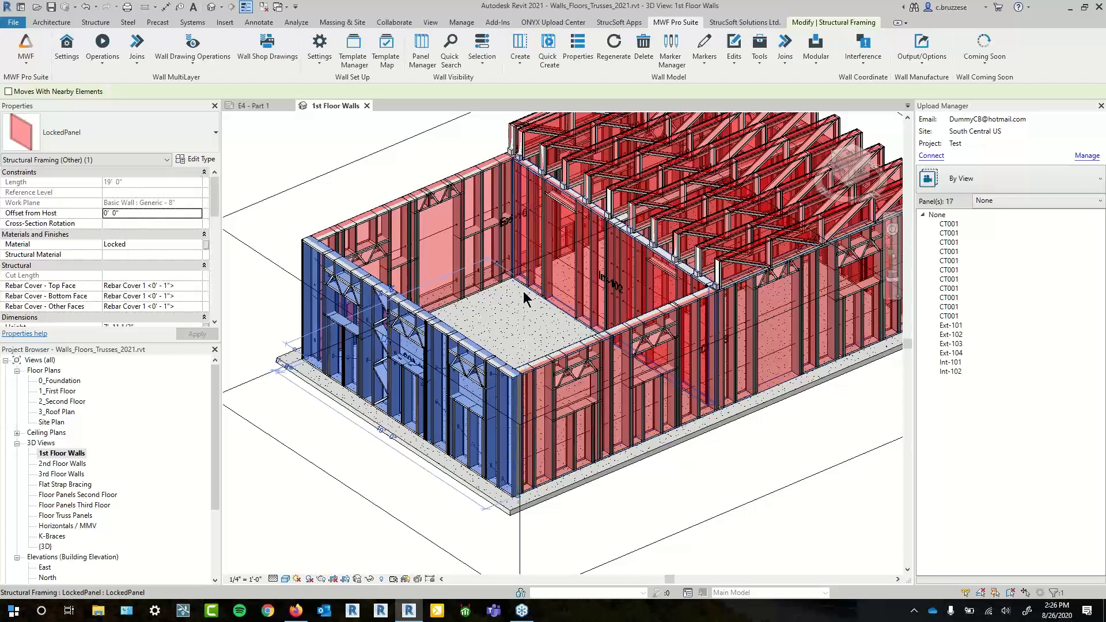
{"action": "key", "text": "Escape"}
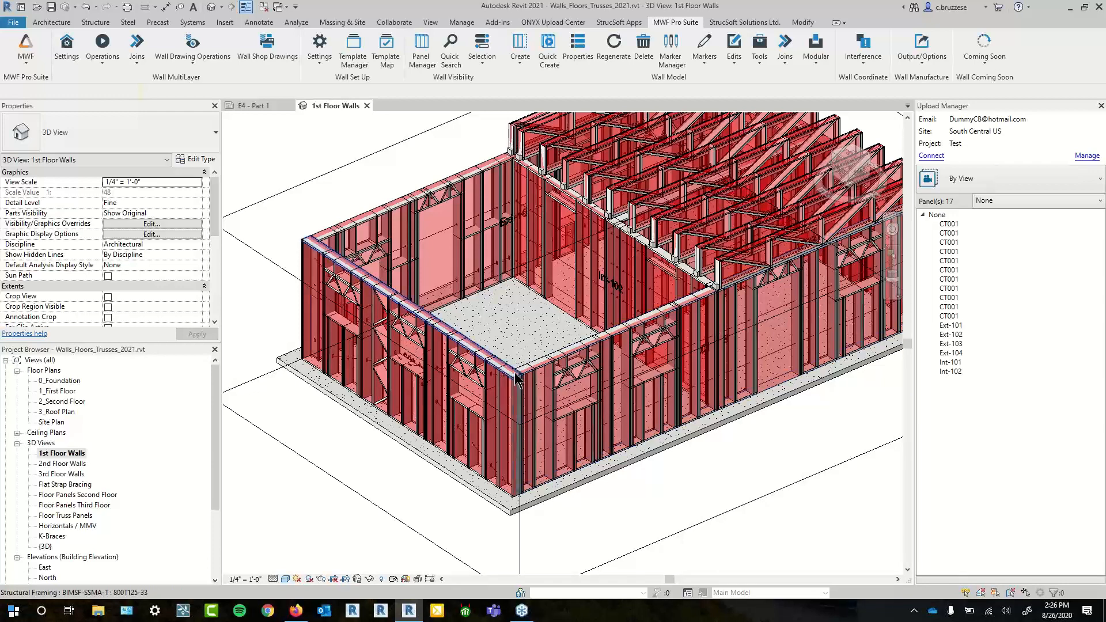
{"action": "left_click", "coordinate": [429, 316]}
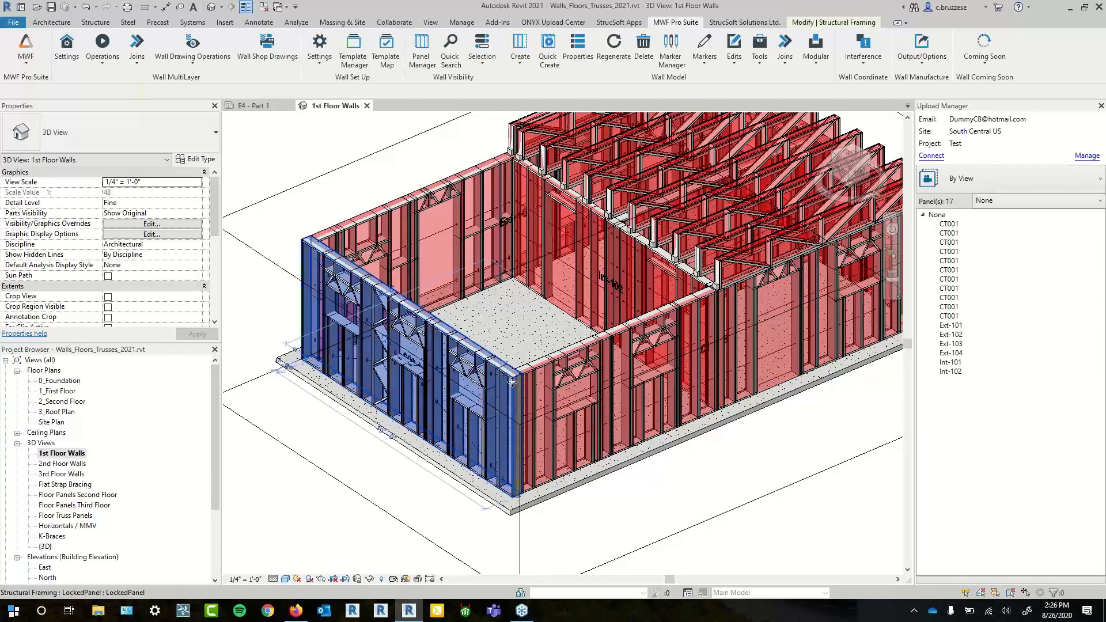
{"action": "left_click", "coordinate": [326, 62]}
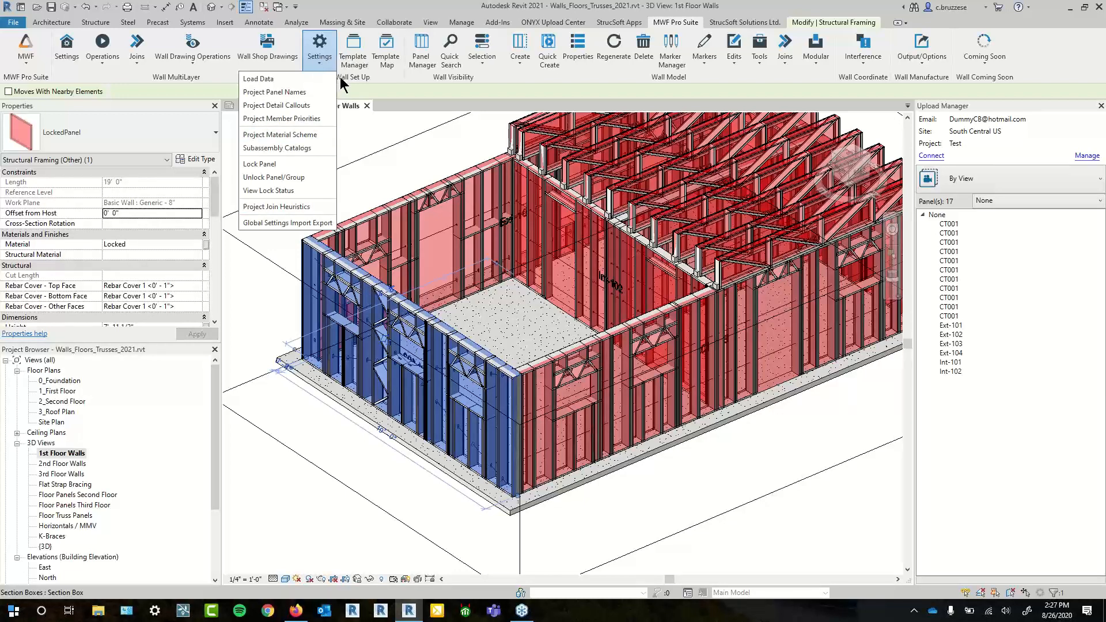
{"action": "left_click", "coordinate": [317, 177]}
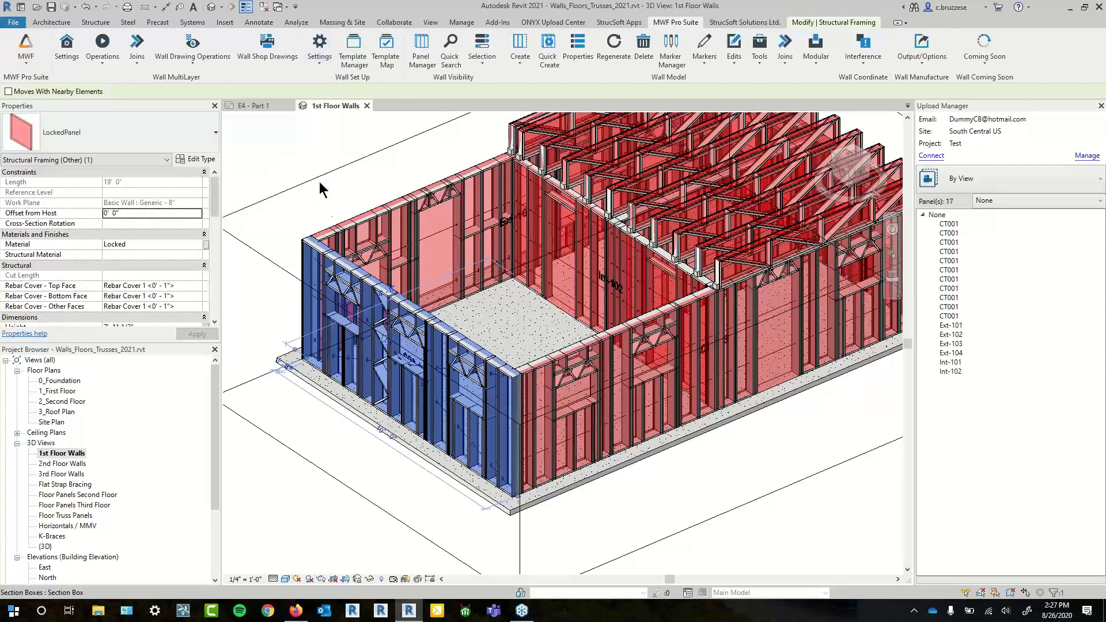
{"action": "left_click", "coordinate": [324, 209]}
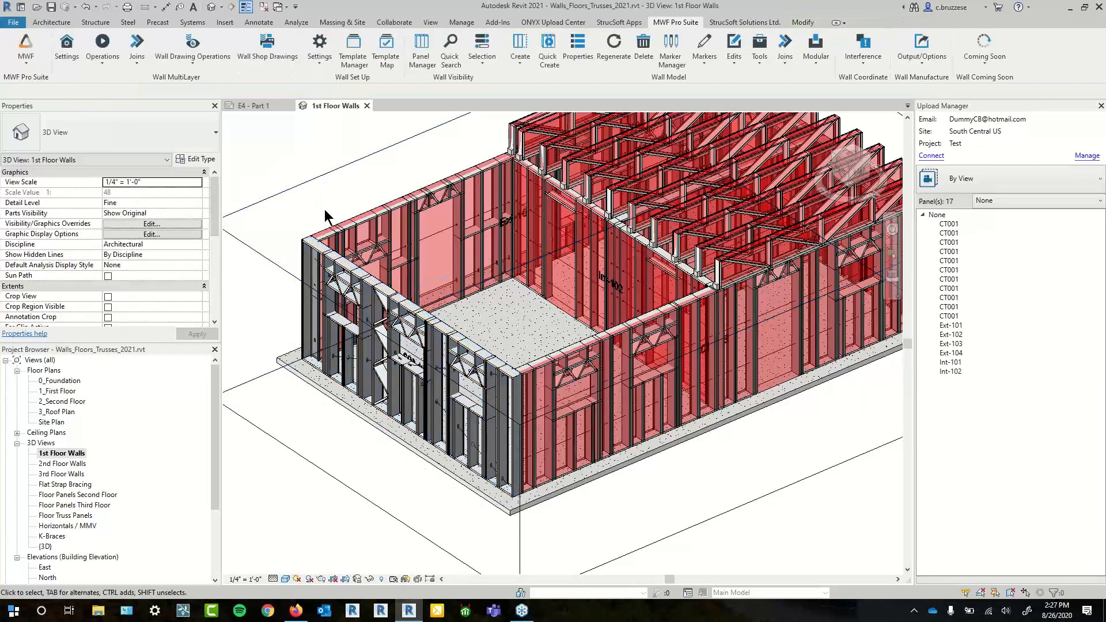
- Select studs in the now-unlocked front-left wall panel to check them
{"action": "scroll", "coordinate": [412, 402], "scroll_direction": "up", "scroll_amount": 2}
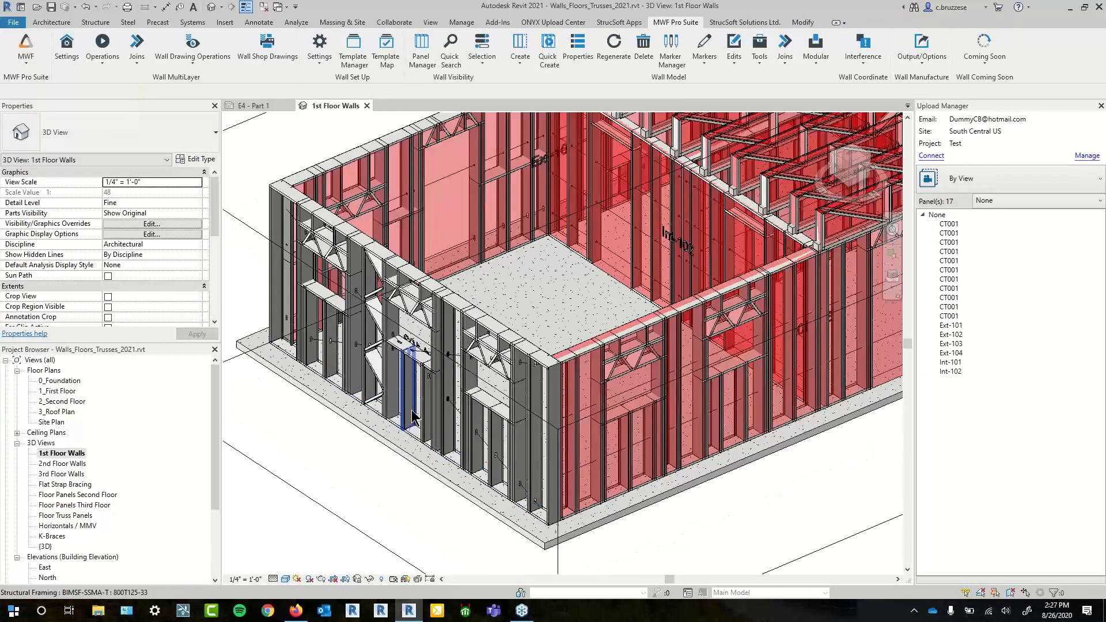
{"action": "left_click", "coordinate": [414, 401]}
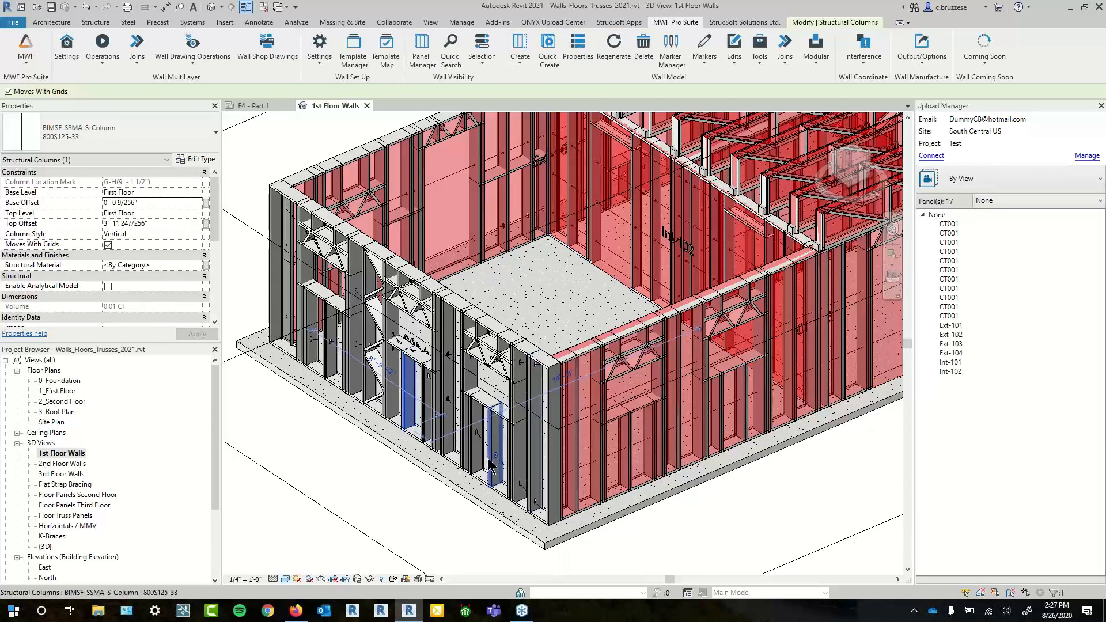
{"action": "scroll", "coordinate": [344, 482], "scroll_direction": "down", "scroll_amount": 1}
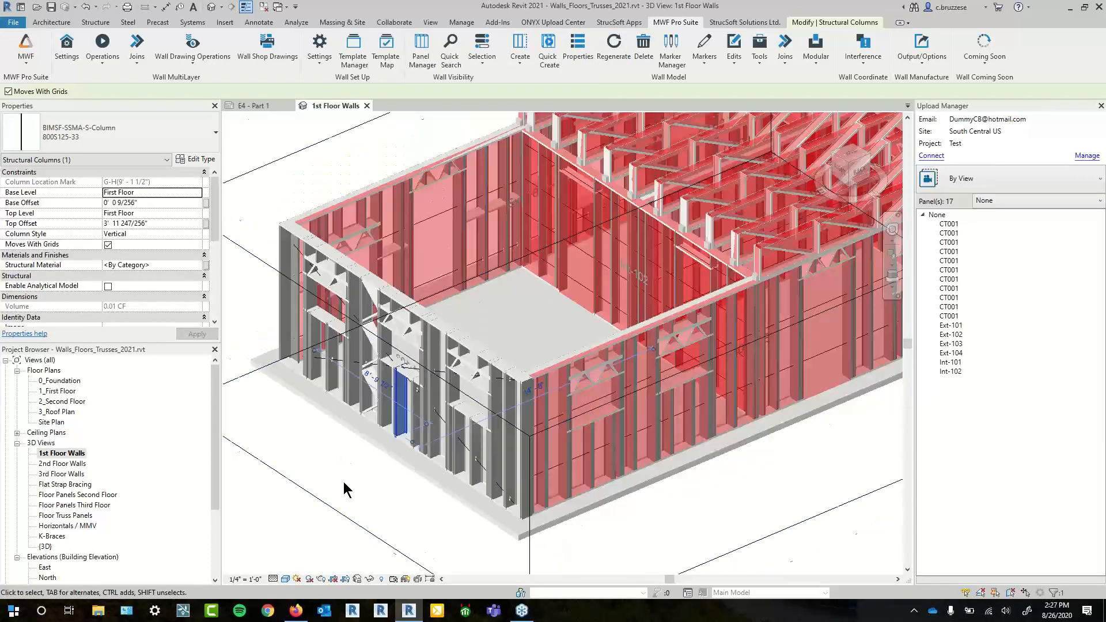
{"action": "left_click", "coordinate": [375, 450]}
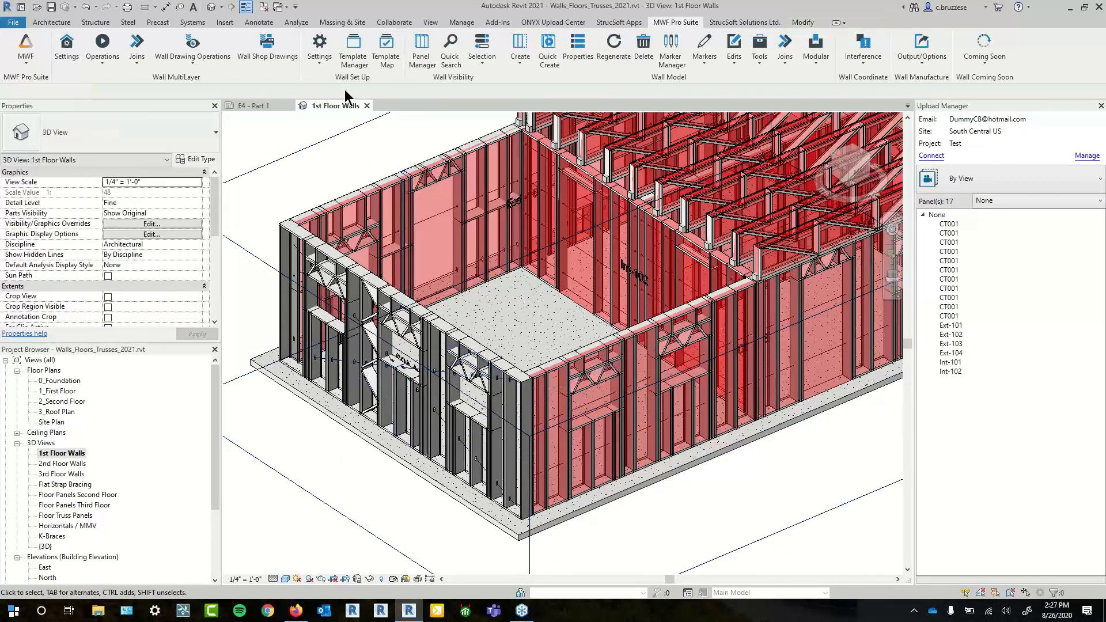
{"action": "left_click", "coordinate": [365, 358]}
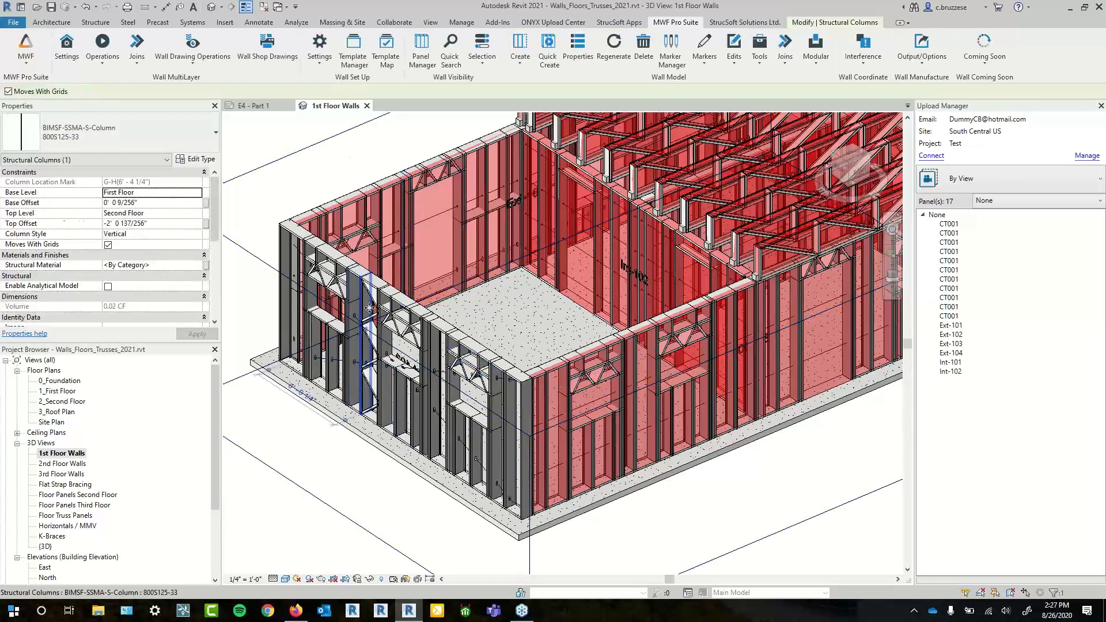
- View panel Ext-103's lock status, confirming it is Unlocked, and review its lock history
{"action": "left_click", "coordinate": [320, 49]}
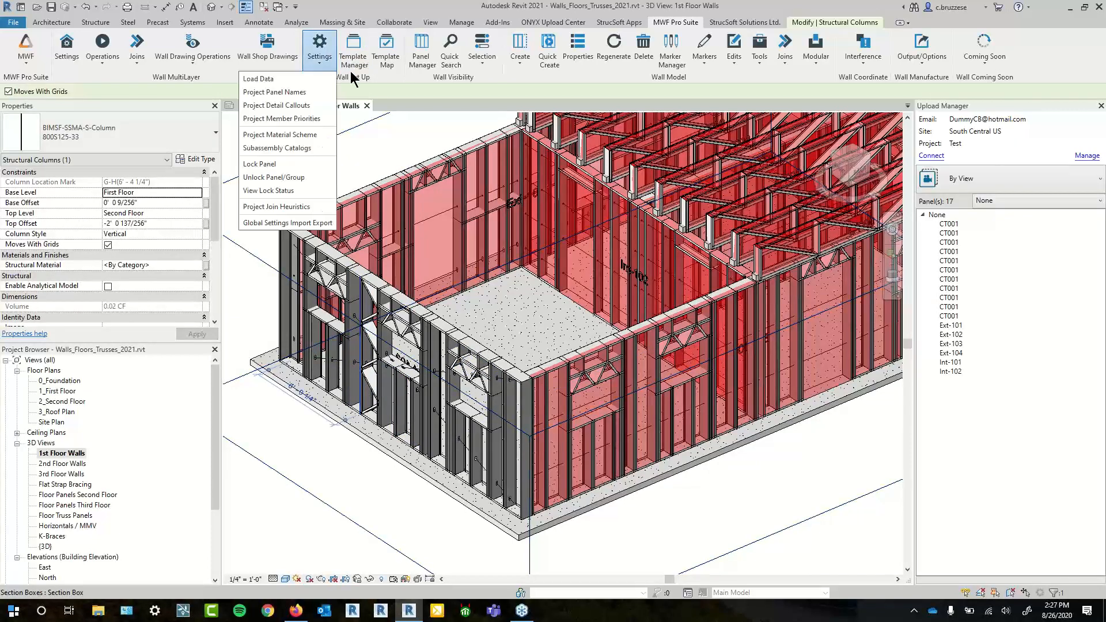
{"action": "left_click", "coordinate": [299, 193]}
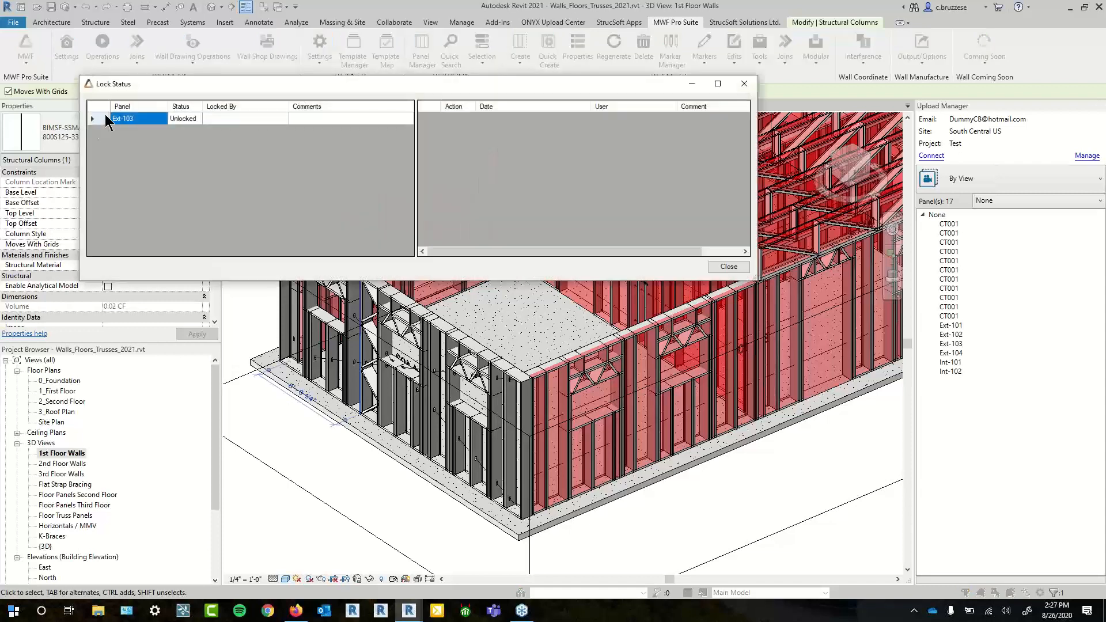
{"action": "left_click", "coordinate": [107, 119]}
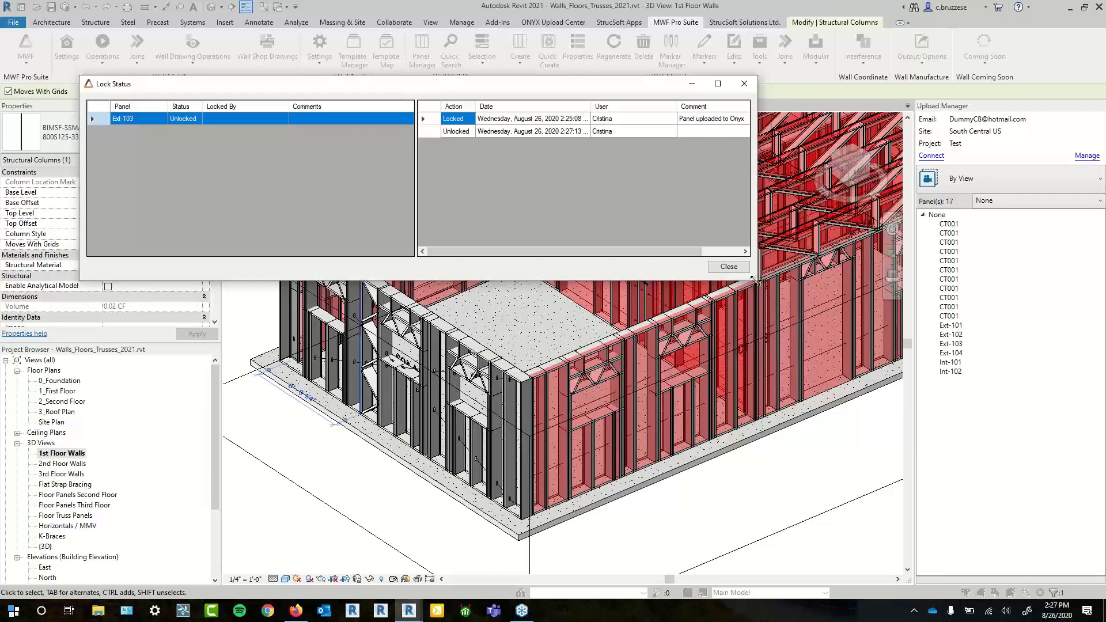
{"action": "left_click_drag", "start_coordinate": [756, 280], "coordinate": [834, 326]}
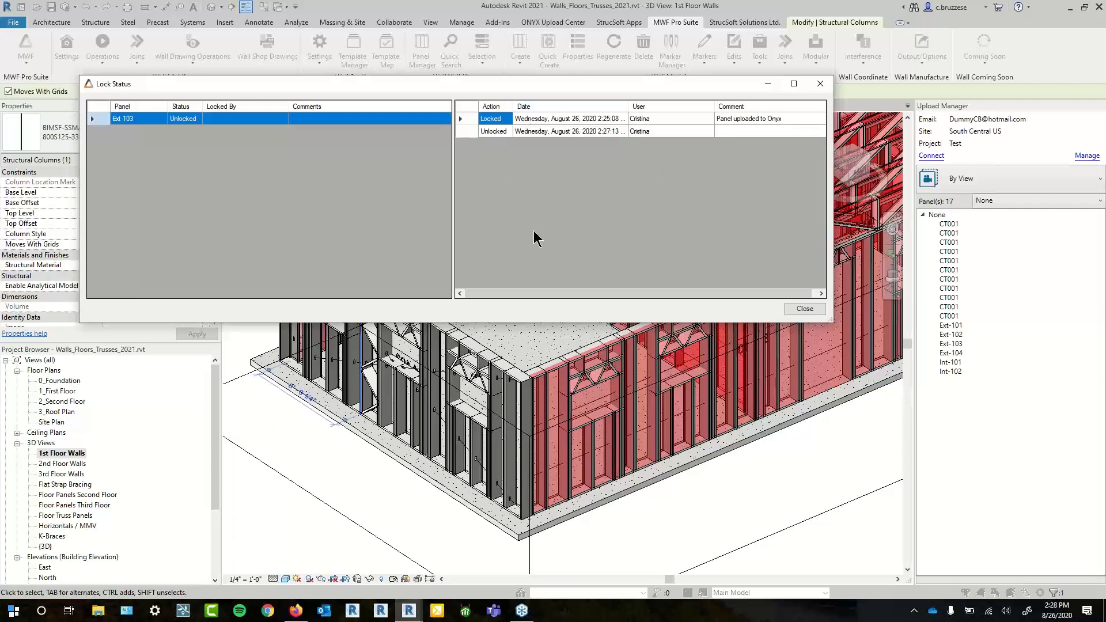
{"action": "left_click", "coordinate": [805, 309]}
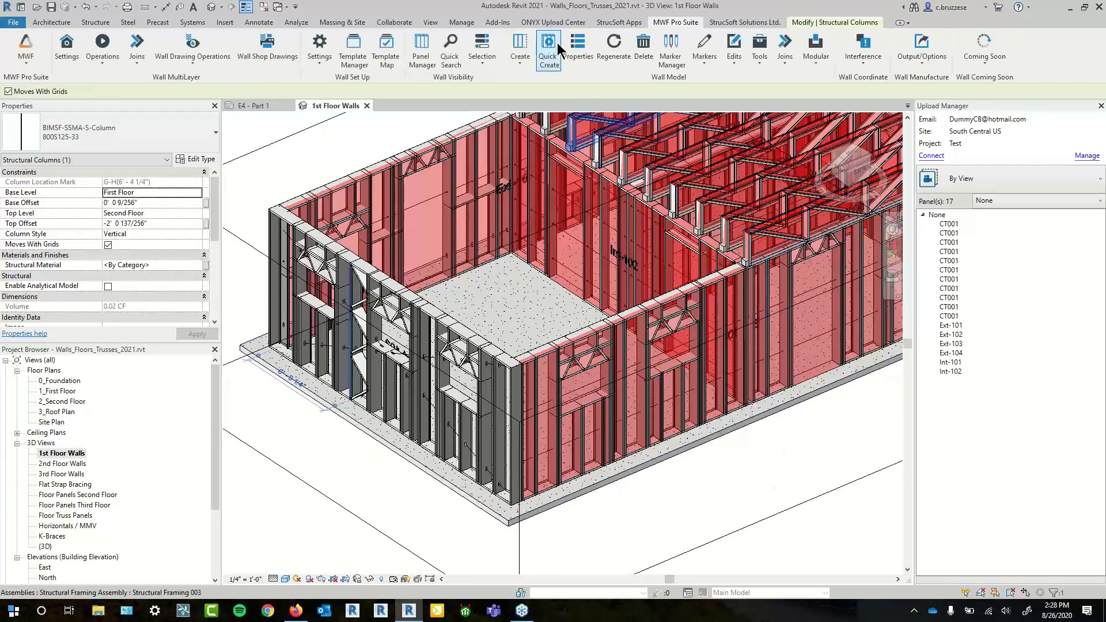
- Re-upload panels to ONYX: 1 wall panel uploaded, 5 wall and 11 truss panels skipped
{"action": "left_click", "coordinate": [569, 22]}
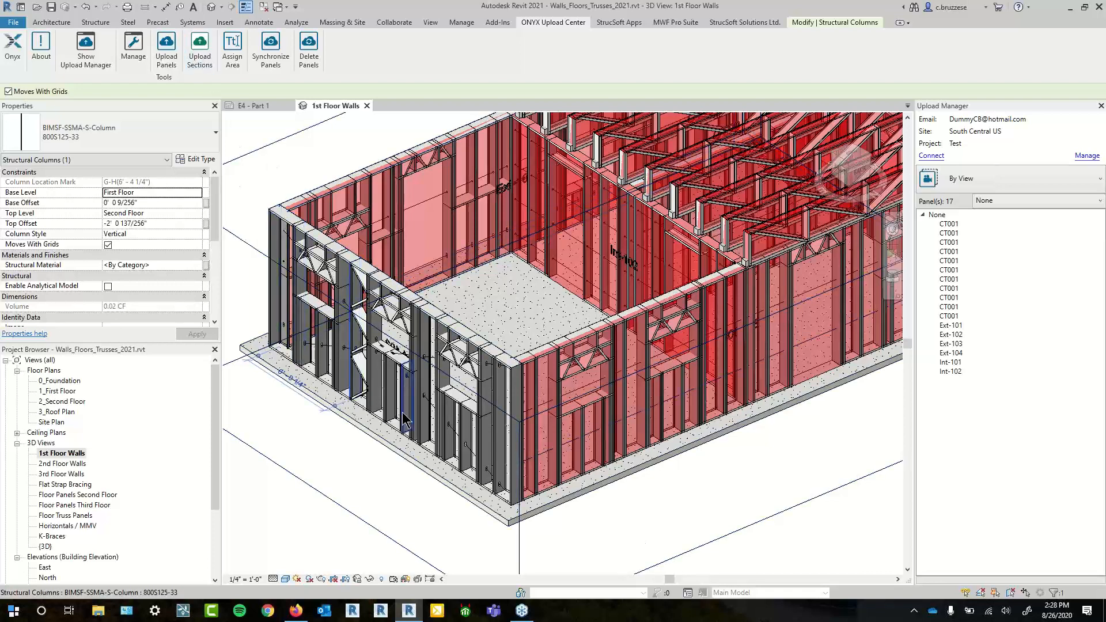
{"action": "left_click", "coordinate": [406, 395]}
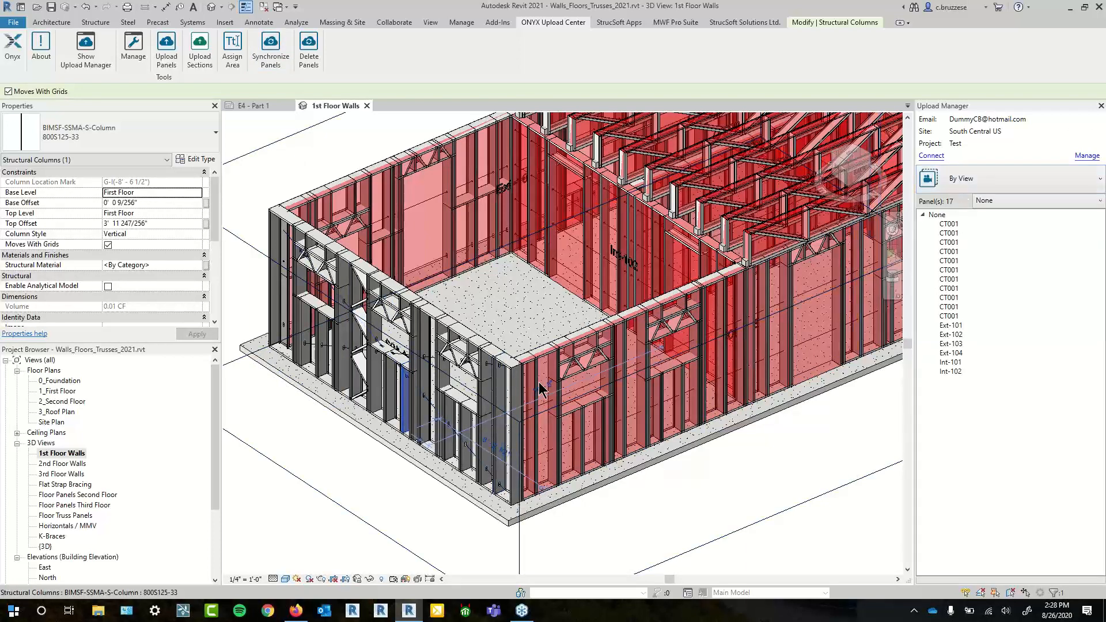
{"action": "key", "text": "Escape"}
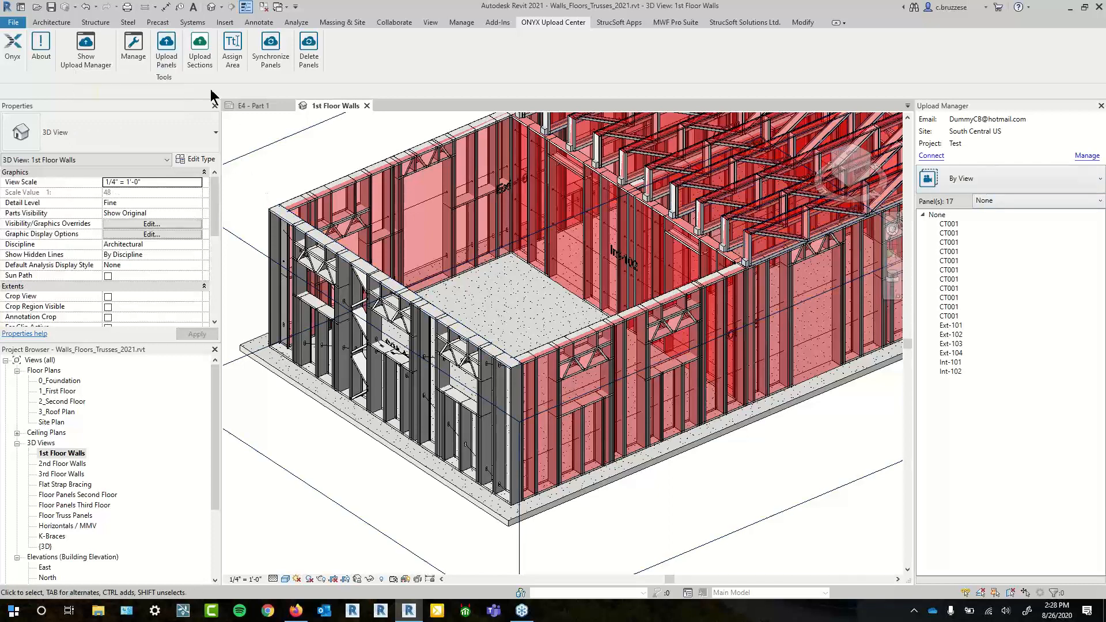
{"action": "left_click", "coordinate": [166, 54]}
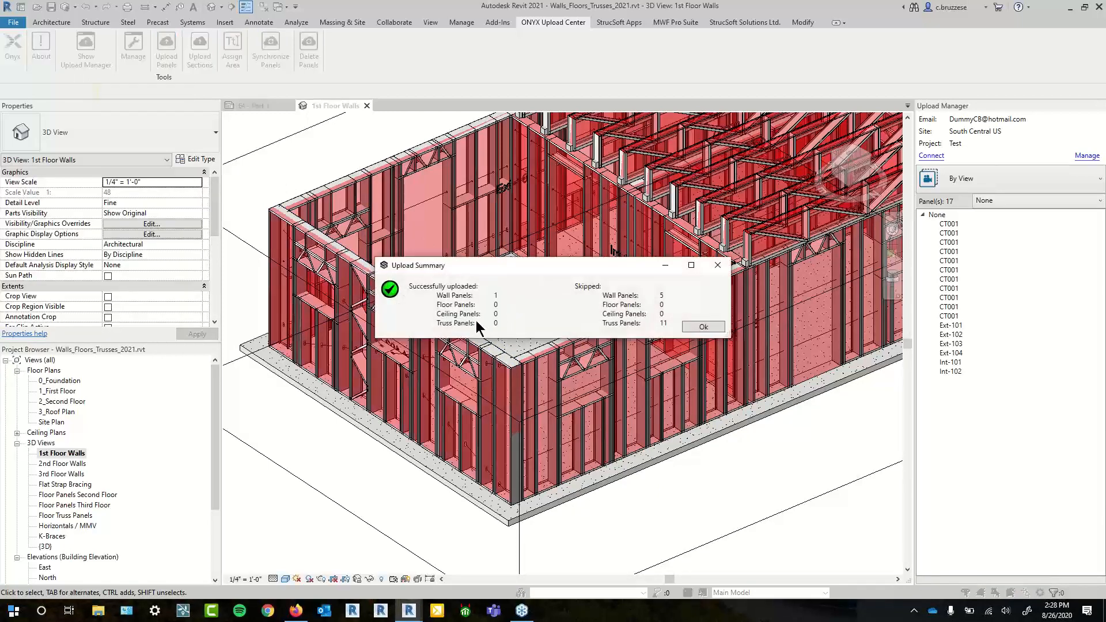
{"action": "left_click_drag", "start_coordinate": [502, 266], "coordinate": [500, 207]}
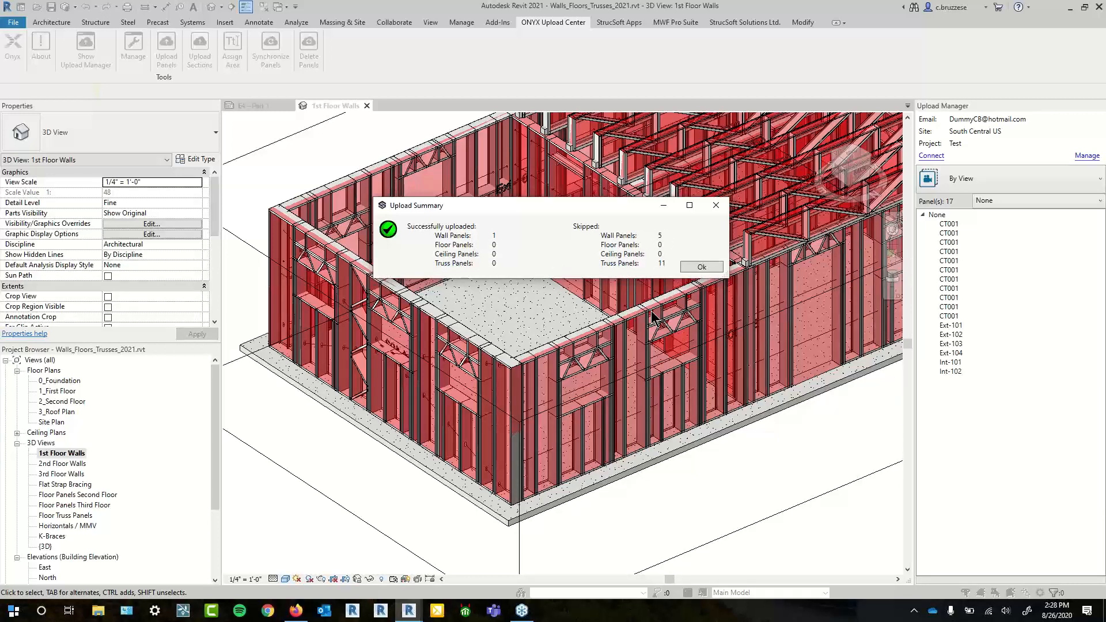
{"action": "left_click", "coordinate": [698, 267]}
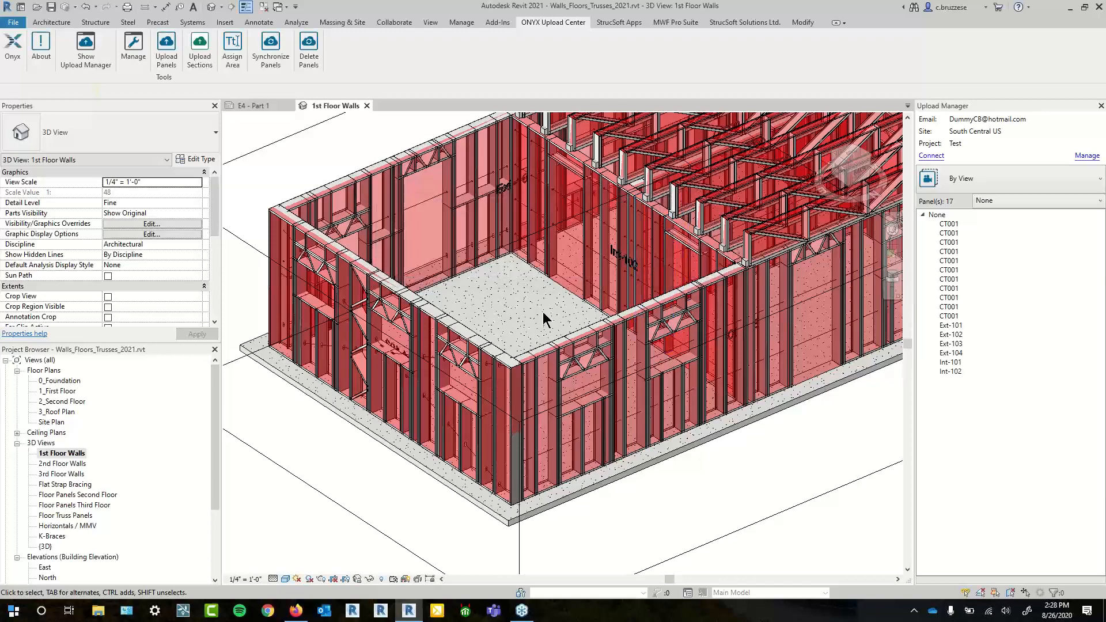
- Select the corner structural column and orbit the 3D view to inspect it
{"action": "left_click", "coordinate": [483, 447]}
{"action": "mouse_move", "coordinate": [483, 446]}
{"action": "left_mouse_down"}
{"action": "mouse_move", "coordinate": [528, 321]}
{"action": "mouse_move", "coordinate": [522, 371]}
{"action": "left_mouse_up"}
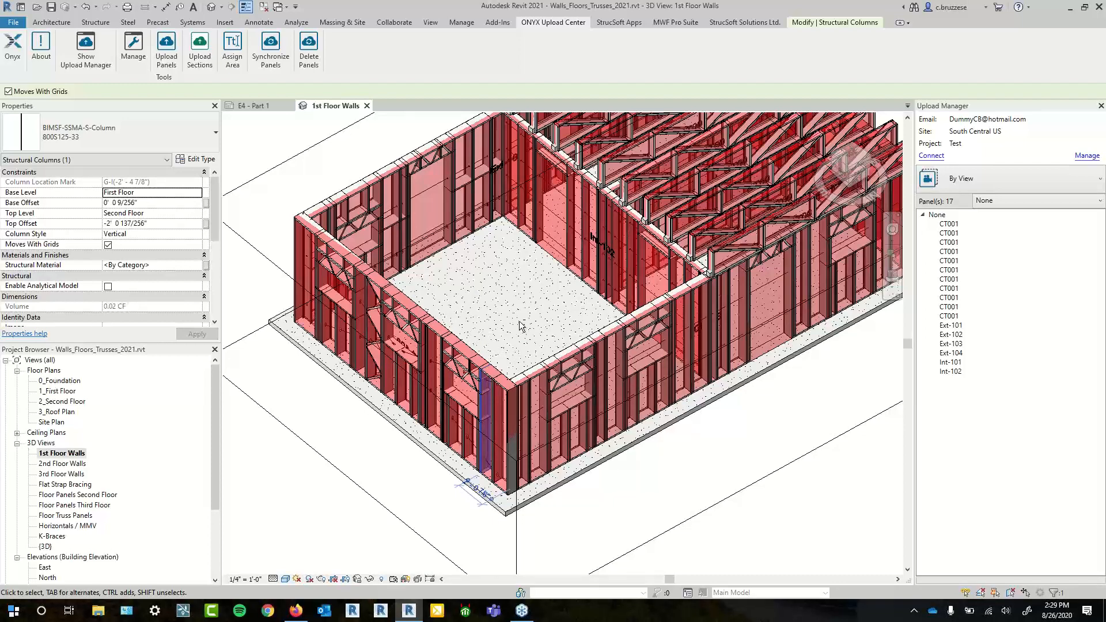
{"action": "left_click_drag", "start_coordinate": [520, 325], "coordinate": [541, 305]}
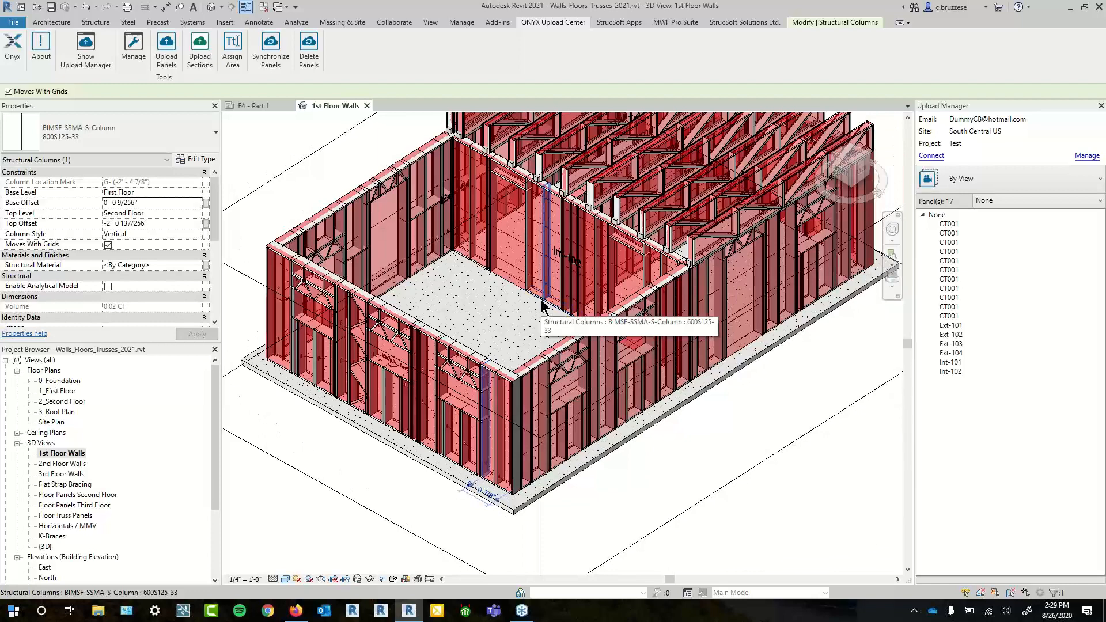
- In ONYX, open the Test project's Panel Manager
{"action": "left_click", "coordinate": [295, 613]}
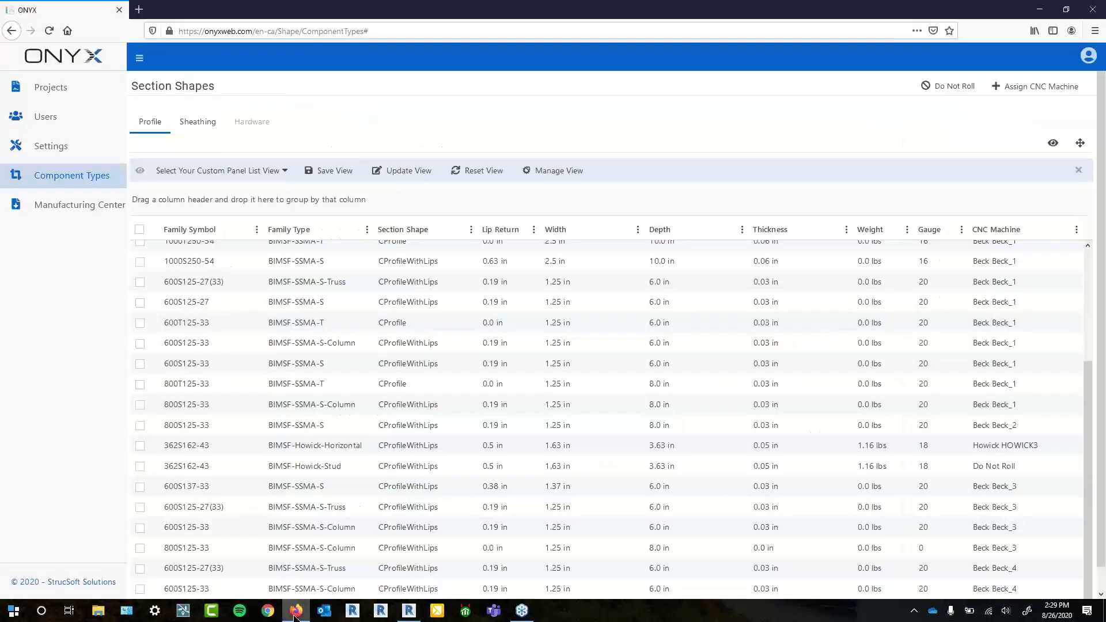
{"action": "left_click", "coordinate": [77, 92]}
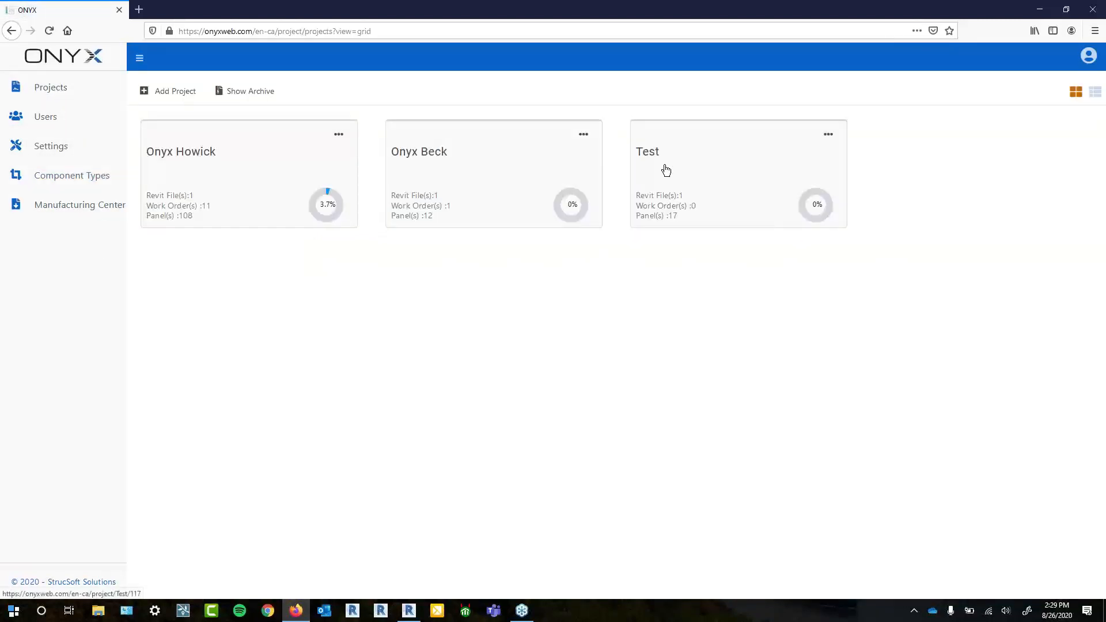
{"action": "left_click", "coordinate": [666, 170]}
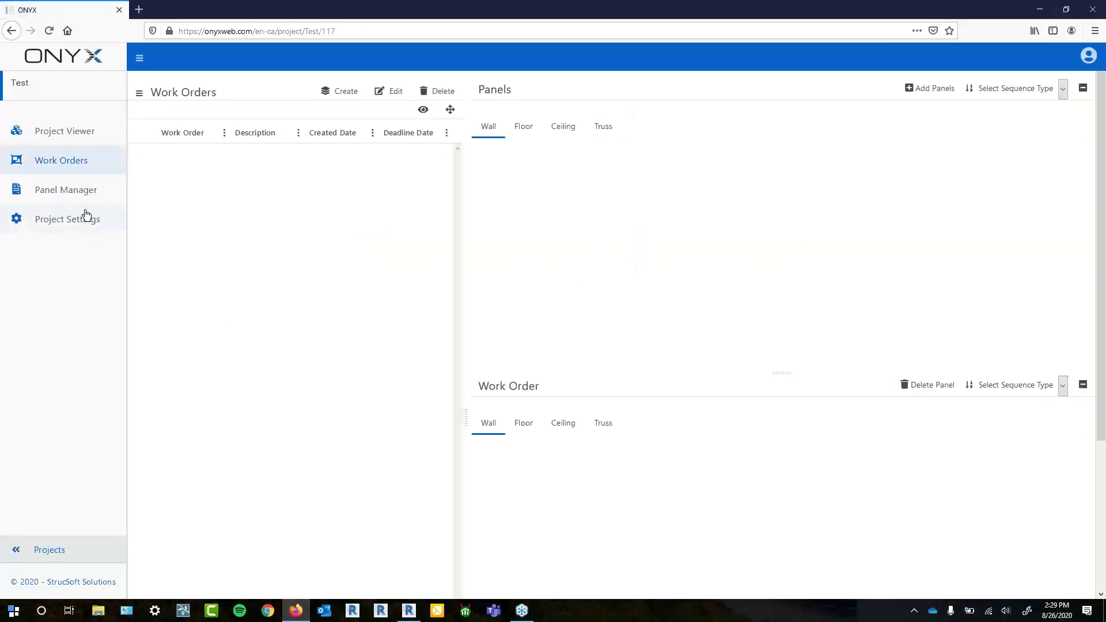
{"action": "left_click", "coordinate": [78, 201]}
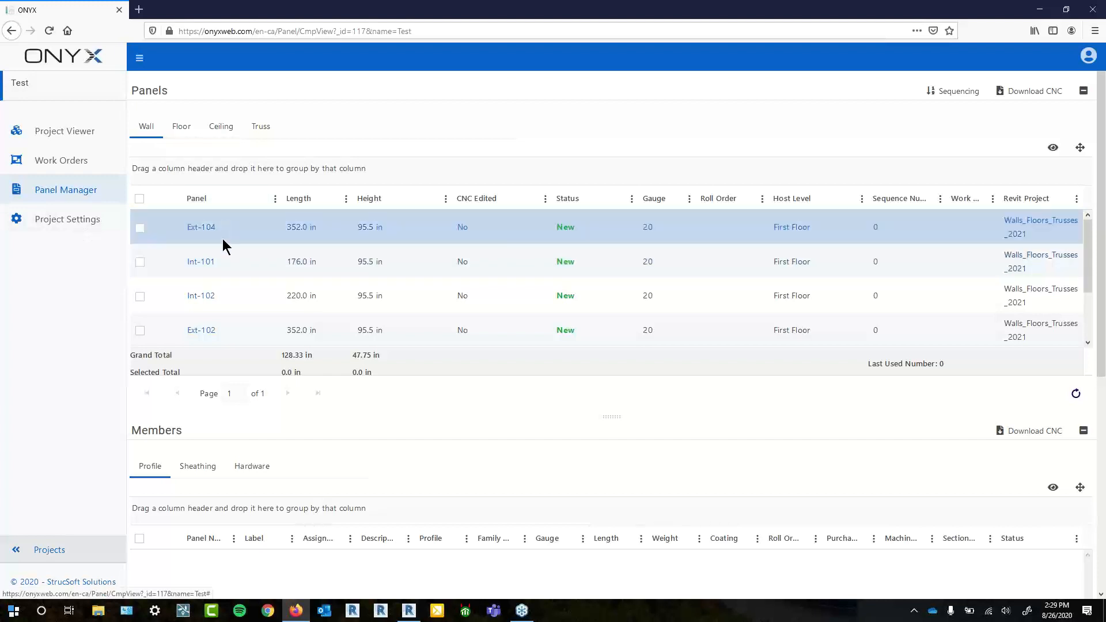
- Browse the Floor and Truss panel lists, then return to the Wall panels list
{"action": "scroll", "coordinate": [225, 247], "scroll_direction": "down", "scroll_amount": 1}
{"action": "scroll", "coordinate": [224, 241], "scroll_direction": "down", "scroll_amount": 1}
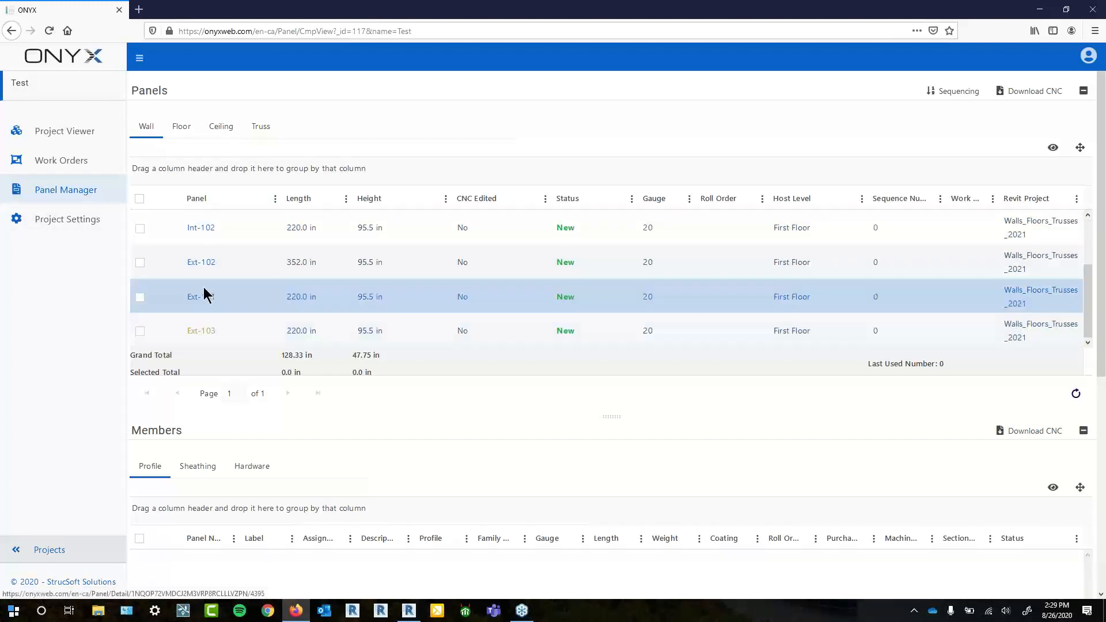
{"action": "scroll", "coordinate": [197, 238], "scroll_direction": "up", "scroll_amount": 1}
{"action": "scroll", "coordinate": [202, 246], "scroll_direction": "up", "scroll_amount": 1}
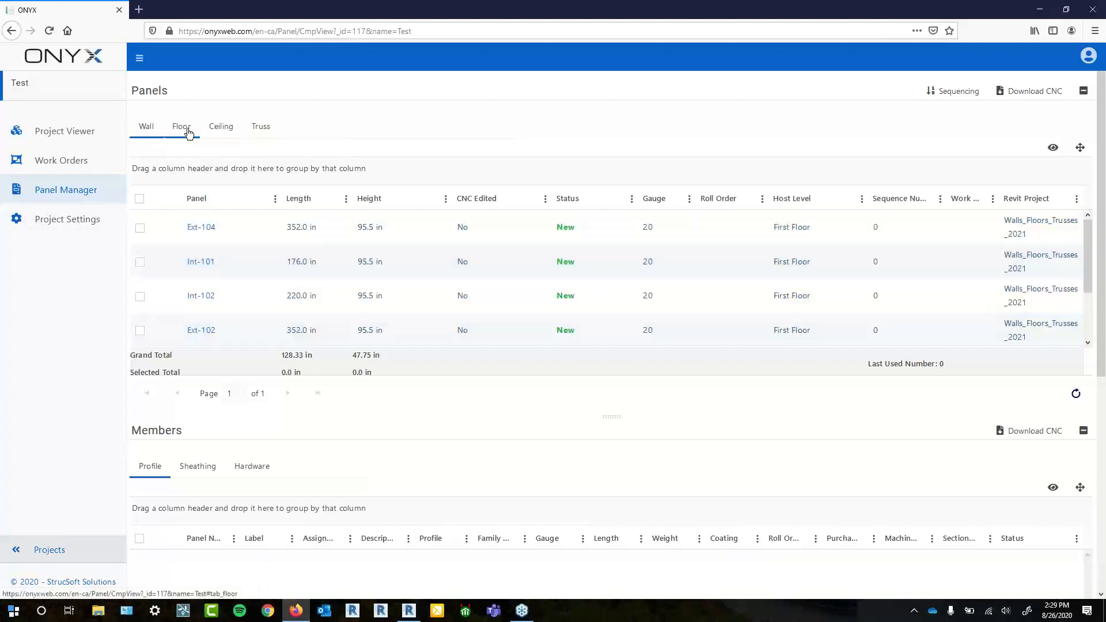
{"action": "left_click", "coordinate": [188, 131]}
{"action": "left_click", "coordinate": [262, 126]}
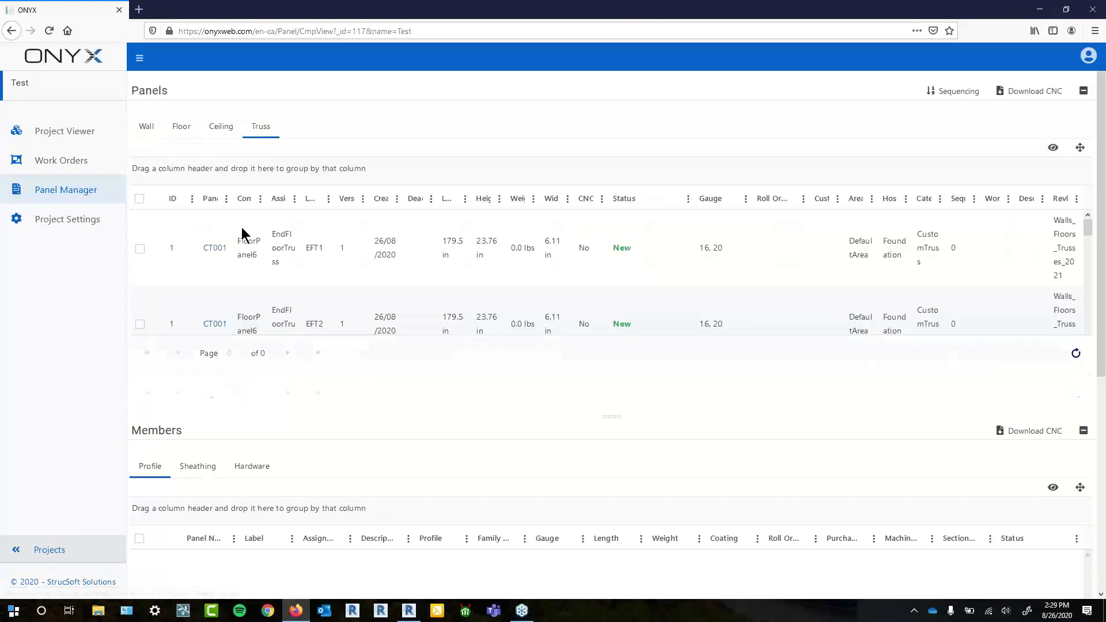
{"action": "left_click", "coordinate": [671, 317]}
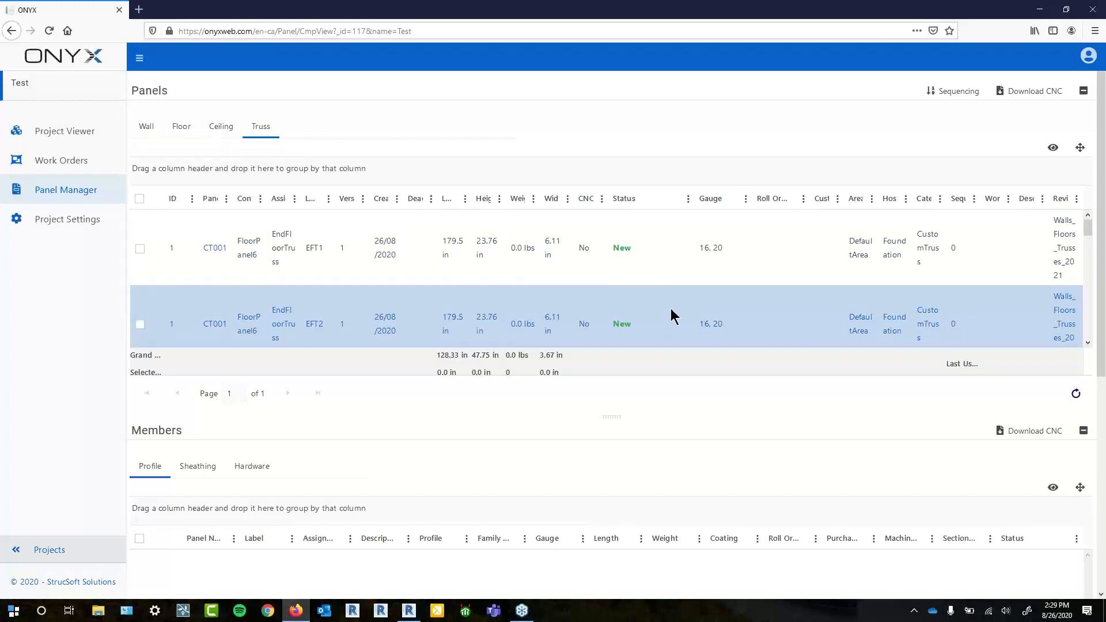
{"action": "left_click", "coordinate": [151, 126]}
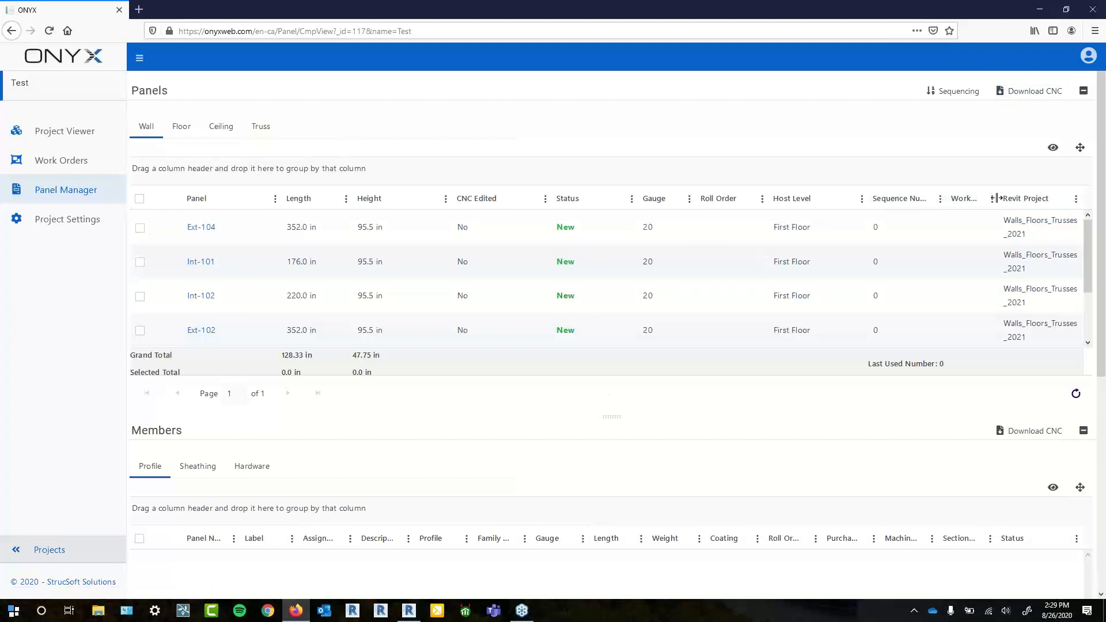
- Resize the Work, Revit Project, Roll Order and Work Order columns, then show custom view options
{"action": "left_click_drag", "start_coordinate": [997, 199], "coordinate": [952, 201]}
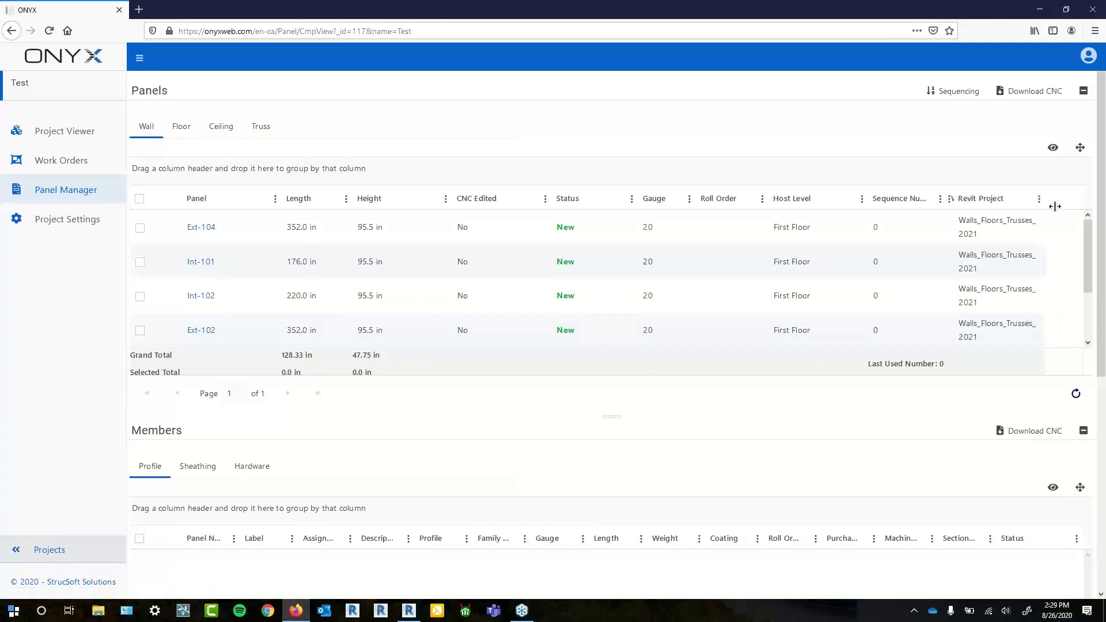
{"action": "double_click", "coordinate": [1055, 206]}
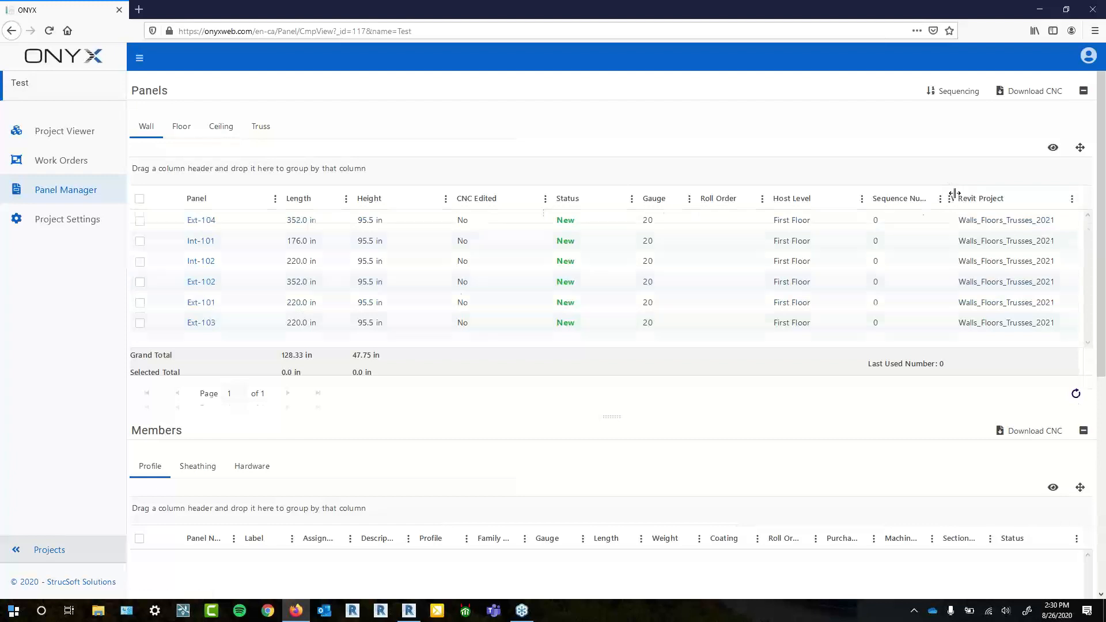
{"action": "left_click_drag", "start_coordinate": [955, 199], "coordinate": [988, 201]}
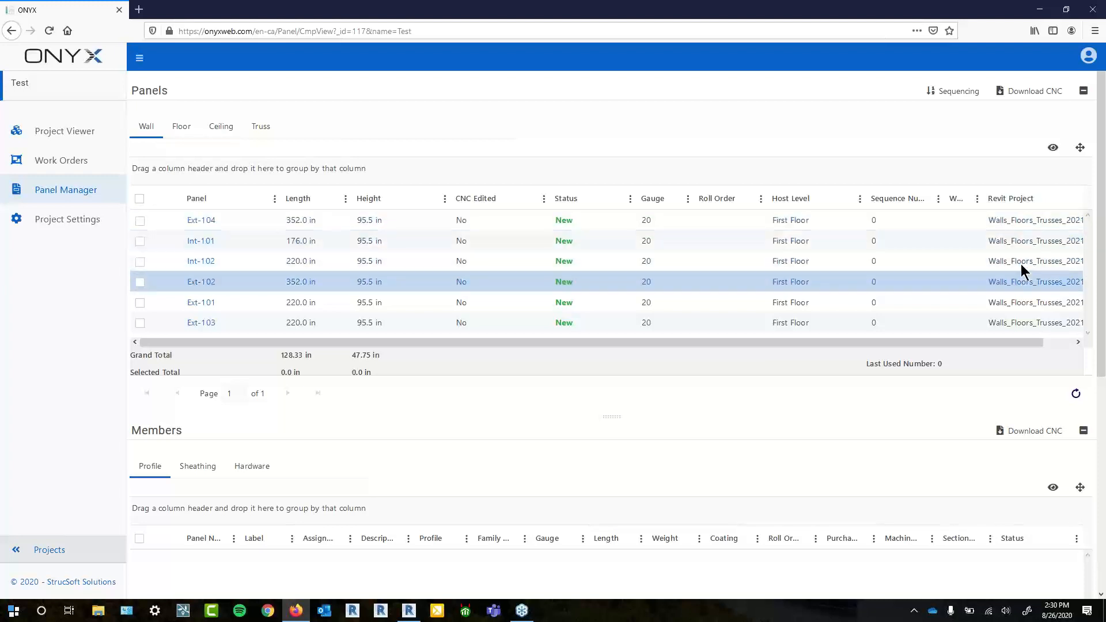
{"action": "left_click_drag", "start_coordinate": [1011, 340], "coordinate": [1077, 344]}
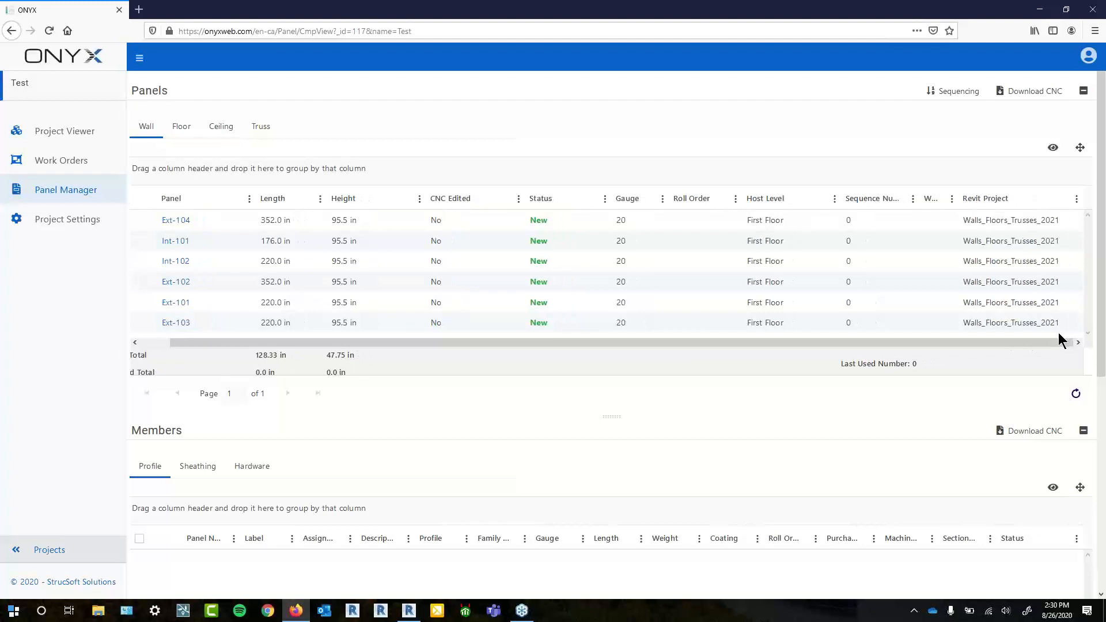
{"action": "left_click_drag", "start_coordinate": [1053, 341], "coordinate": [1003, 350]}
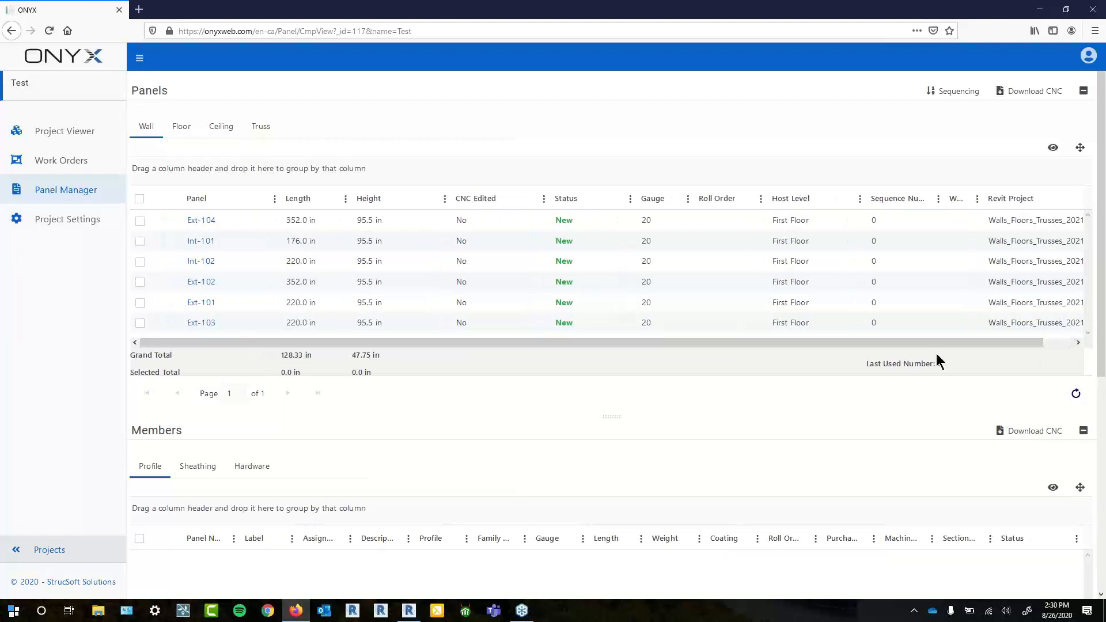
{"action": "left_click_drag", "start_coordinate": [764, 199], "coordinate": [746, 198]}
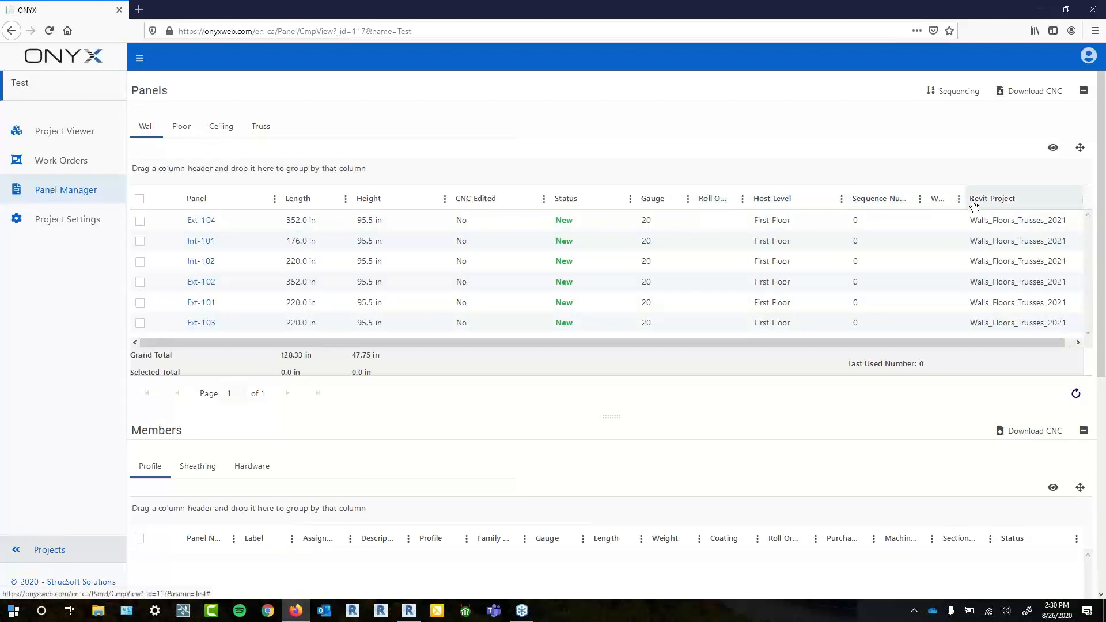
{"action": "left_click_drag", "start_coordinate": [966, 198], "coordinate": [870, 199]}
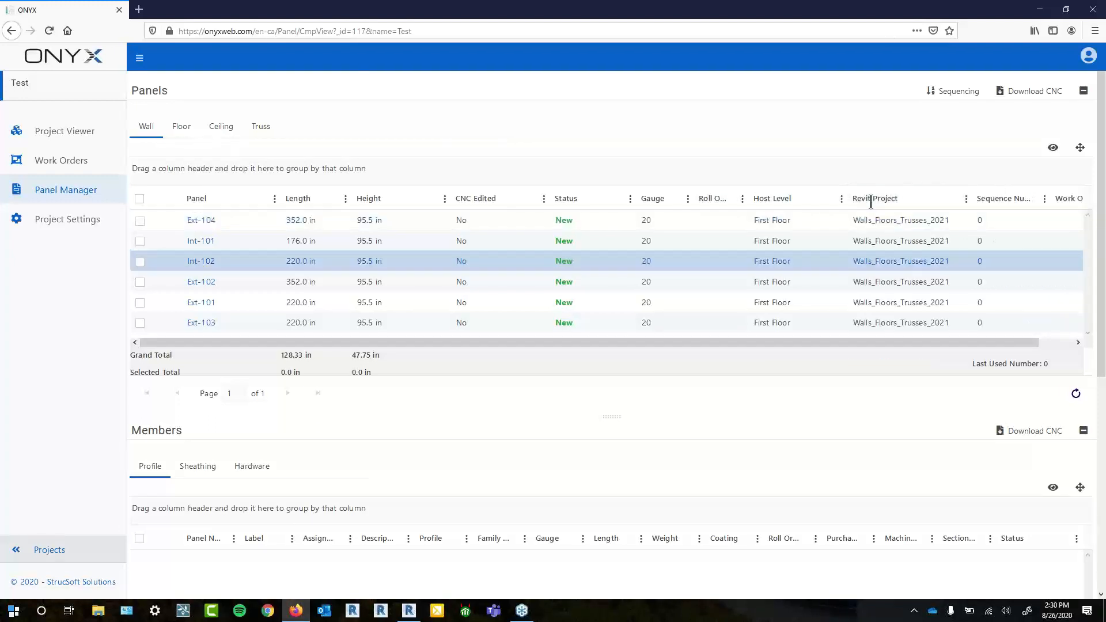
{"action": "left_click", "coordinate": [1053, 147]}
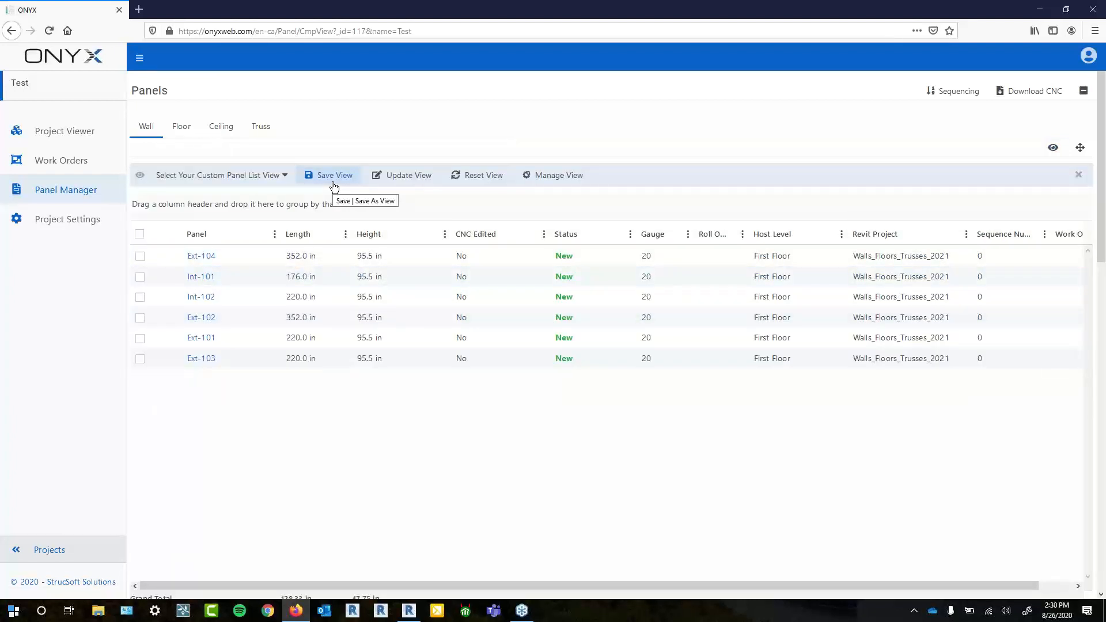
- Widen Sequence Number and add an Area column, which shows DefaultArea for every wall panel
{"action": "left_click", "coordinate": [1079, 177]}
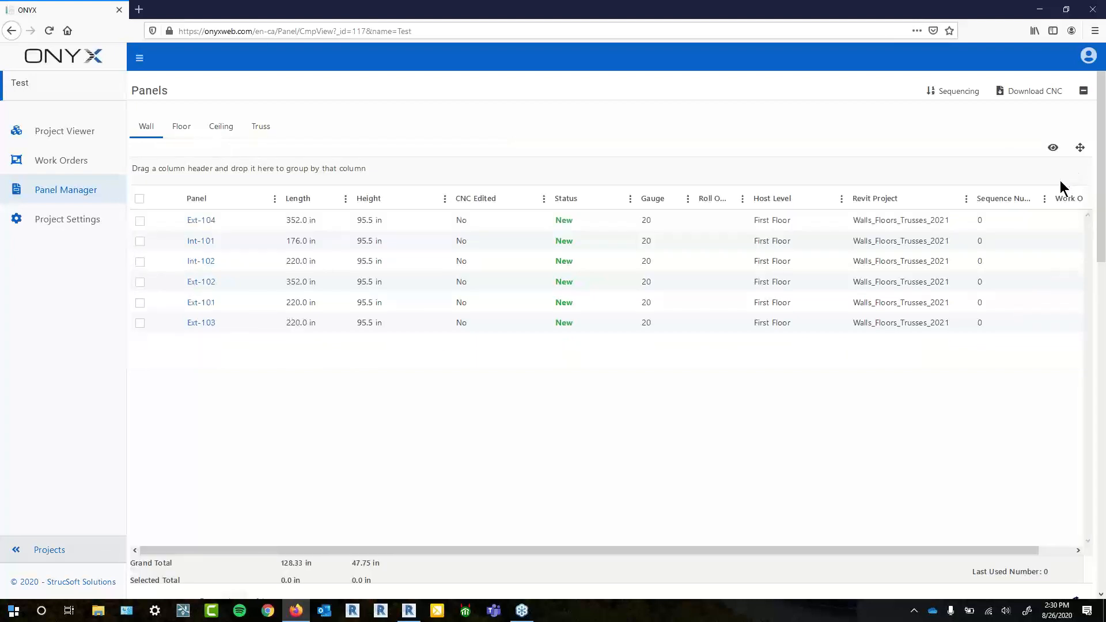
{"action": "left_click_drag", "start_coordinate": [1051, 190], "coordinate": [1067, 191]}
{"action": "left_click", "coordinate": [1064, 198]}
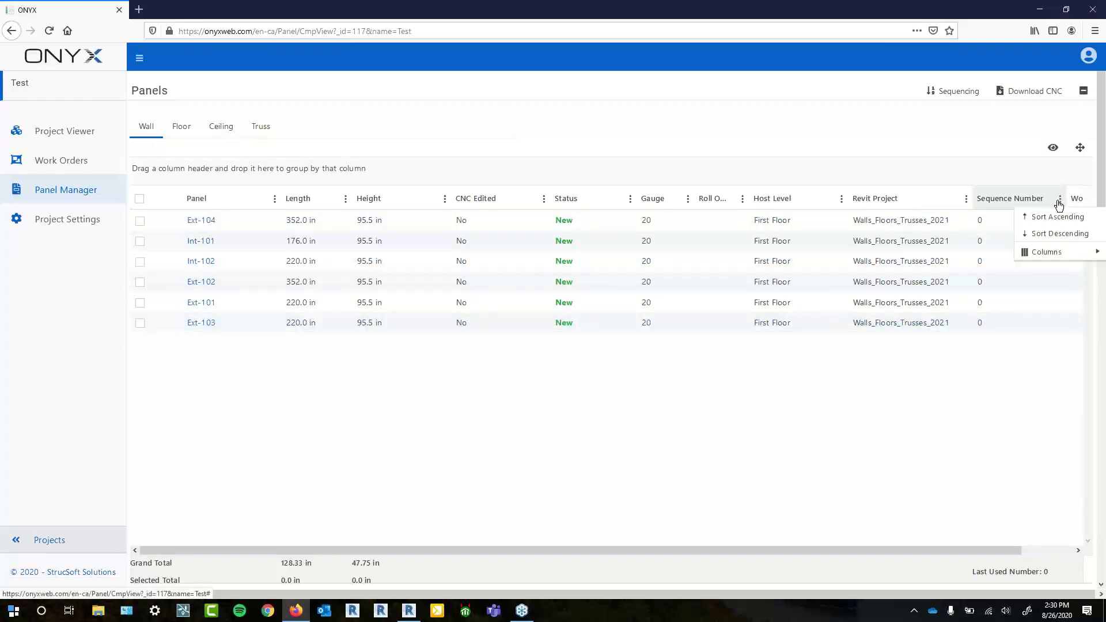
{"action": "mouse_move", "coordinate": [1040, 260]}
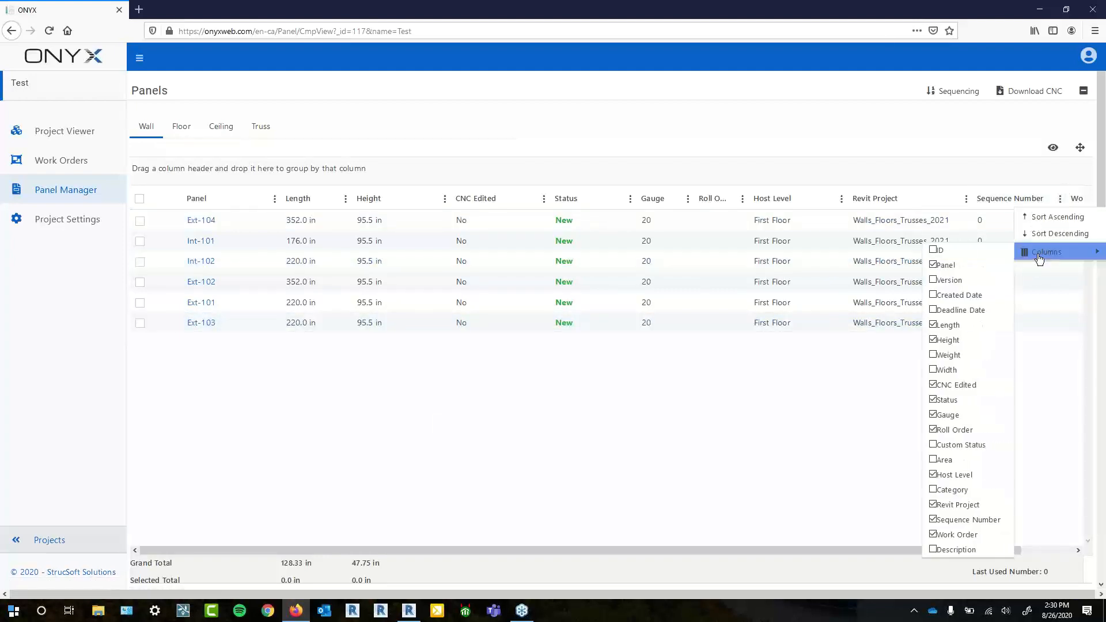
{"action": "left_click", "coordinate": [943, 460]}
{"action": "left_click", "coordinate": [966, 452]}
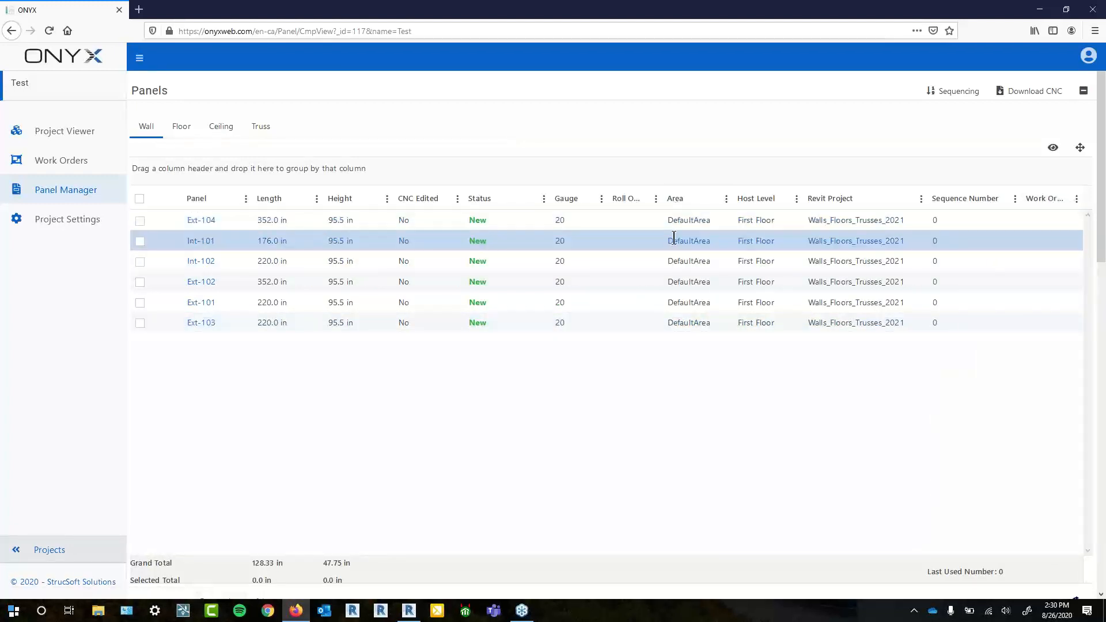
{"action": "left_click", "coordinate": [688, 325]}
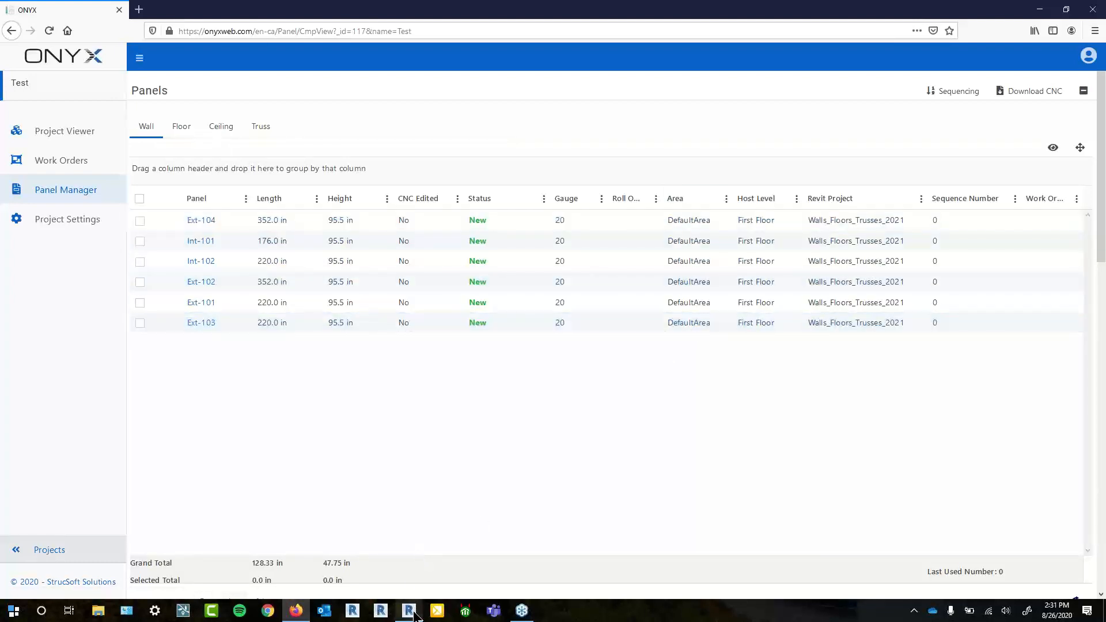
{"action": "mouse_move", "coordinate": [416, 616]}
- Select wall framing in Revit and assign the area name 'First Floor Panels' to 17 panels
{"action": "left_click", "coordinate": [409, 559]}
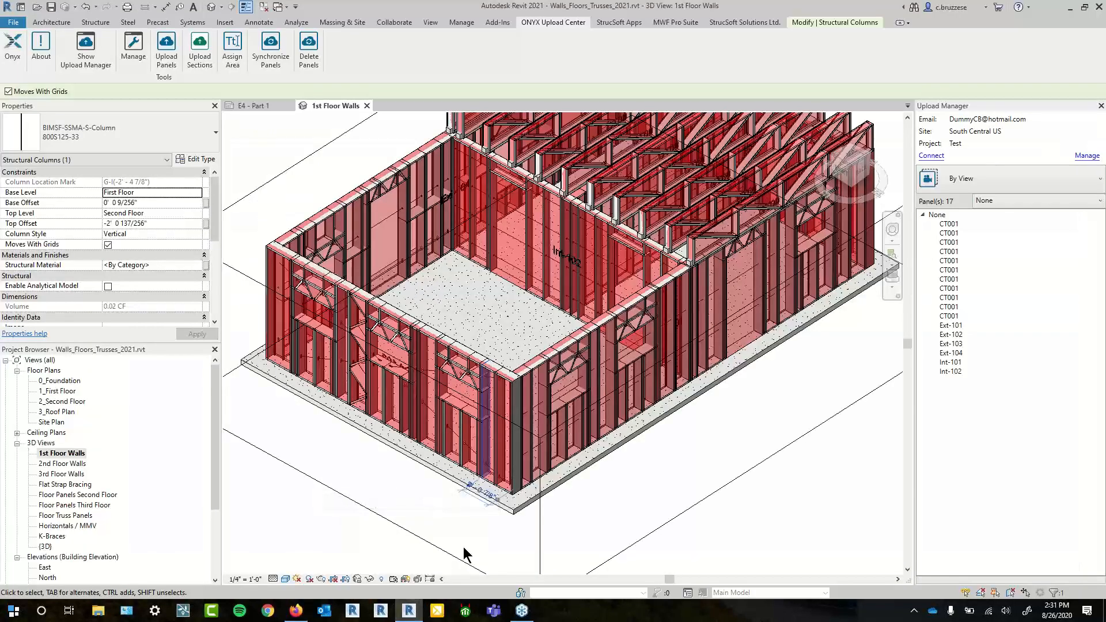
{"action": "key", "text": "Escape"}
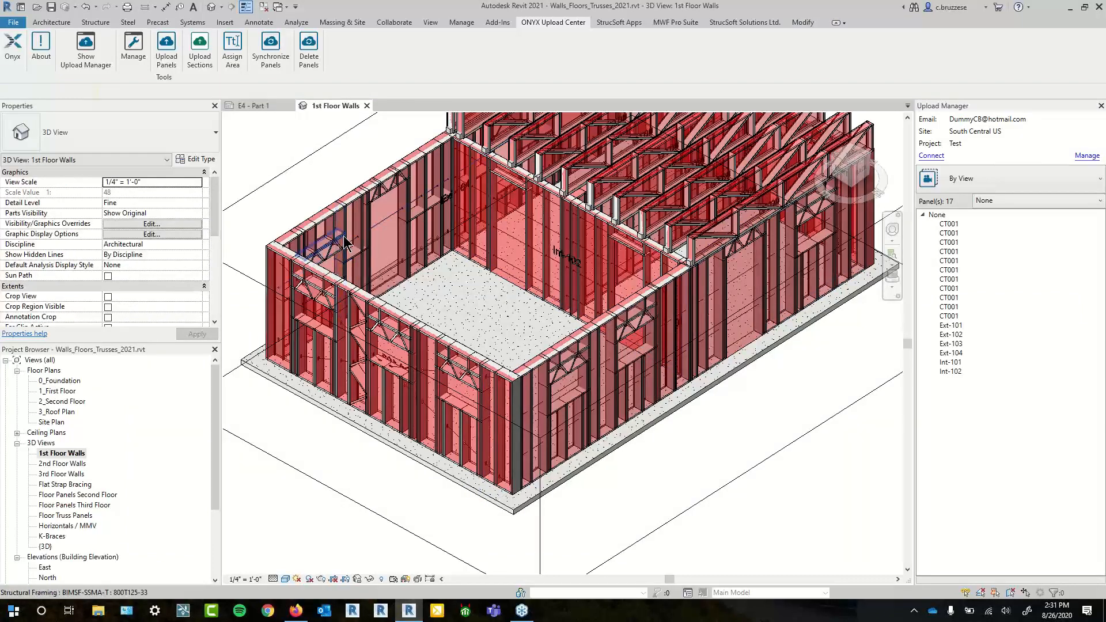
{"action": "left_click", "coordinate": [556, 256]}
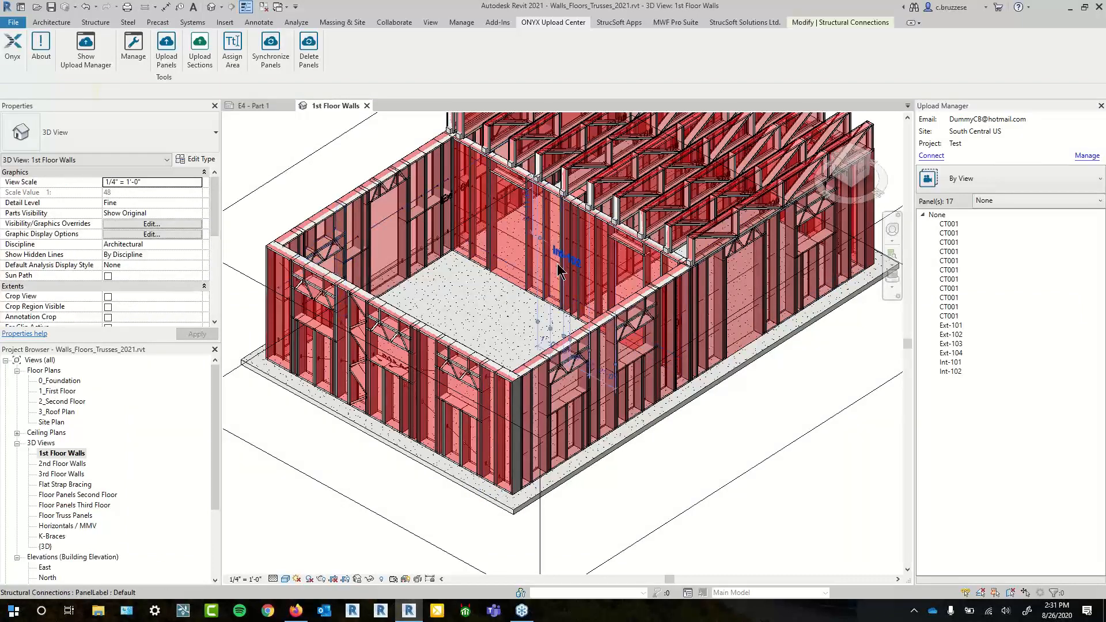
{"action": "left_click", "coordinate": [477, 418], "text": "ctrl"}
{"action": "left_click", "coordinate": [477, 429], "text": "ctrl"}
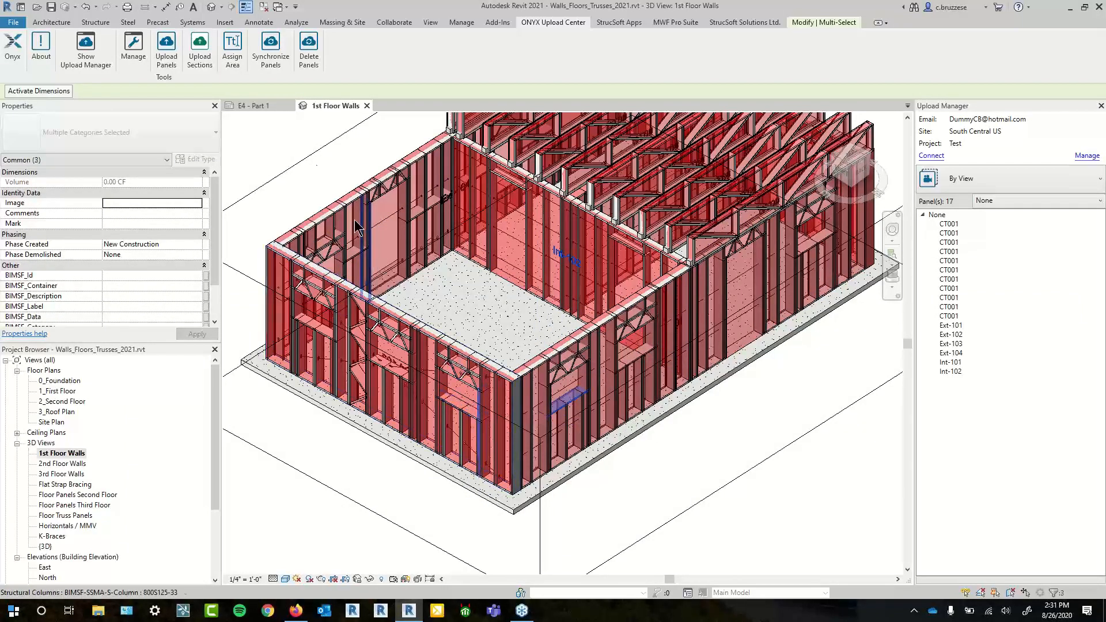
{"action": "left_click", "coordinate": [226, 63]}
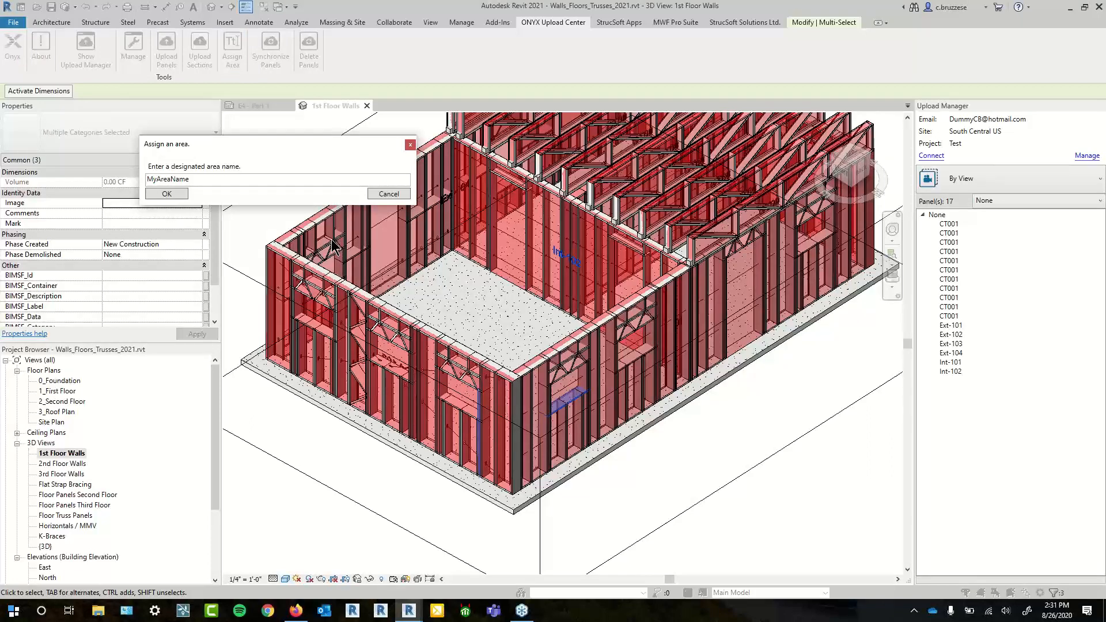
{"action": "double_click", "coordinate": [221, 179]}
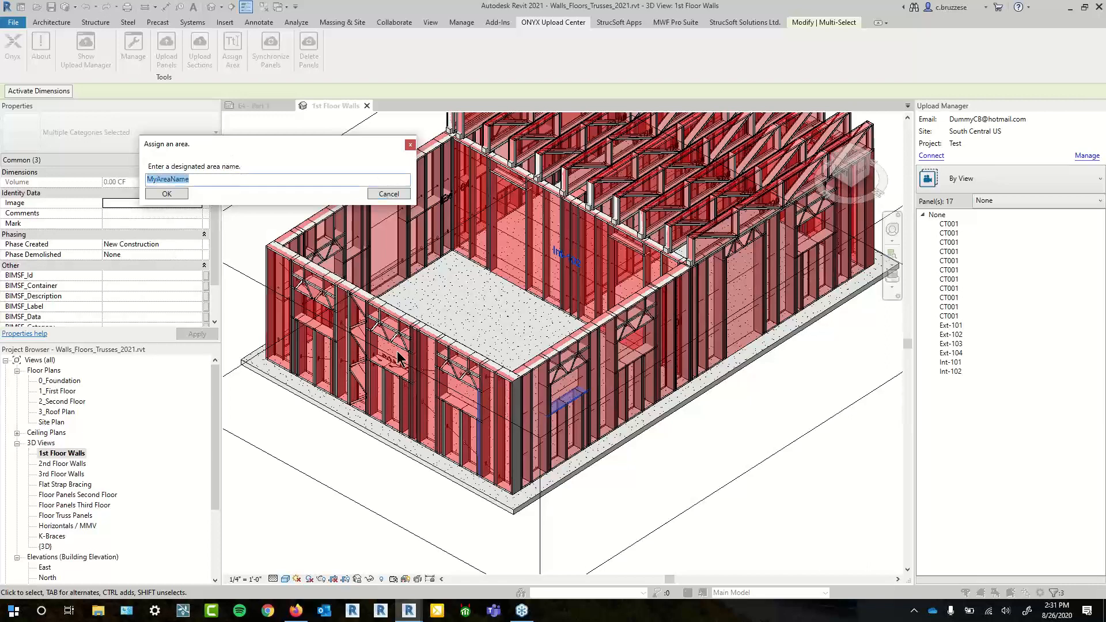
{"action": "type", "text": "First Floor Panels"}
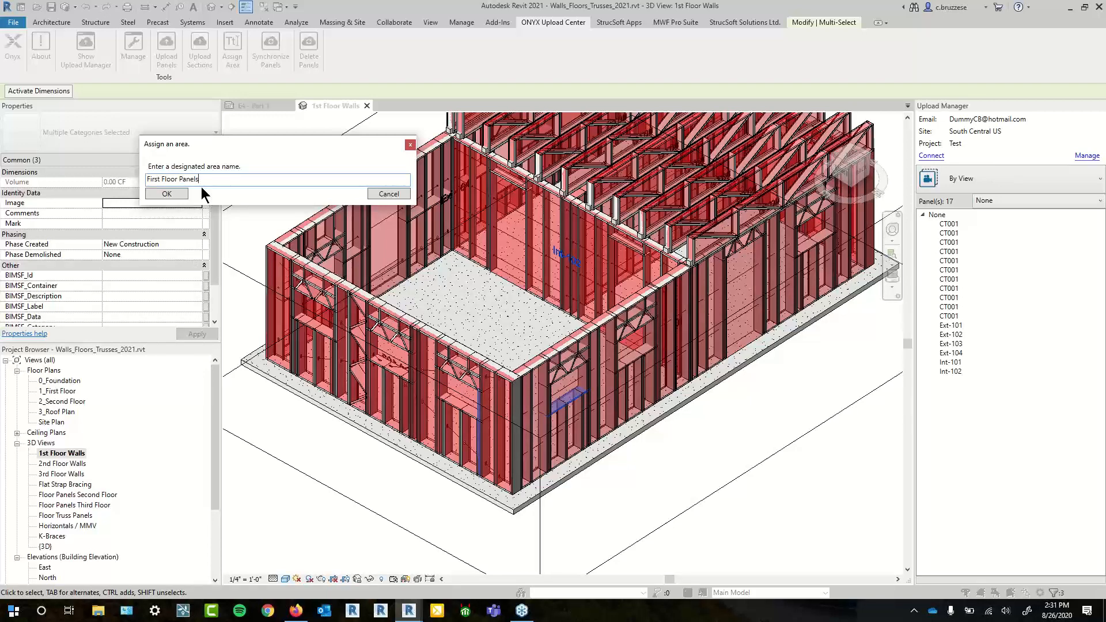
{"action": "left_click", "coordinate": [181, 195]}
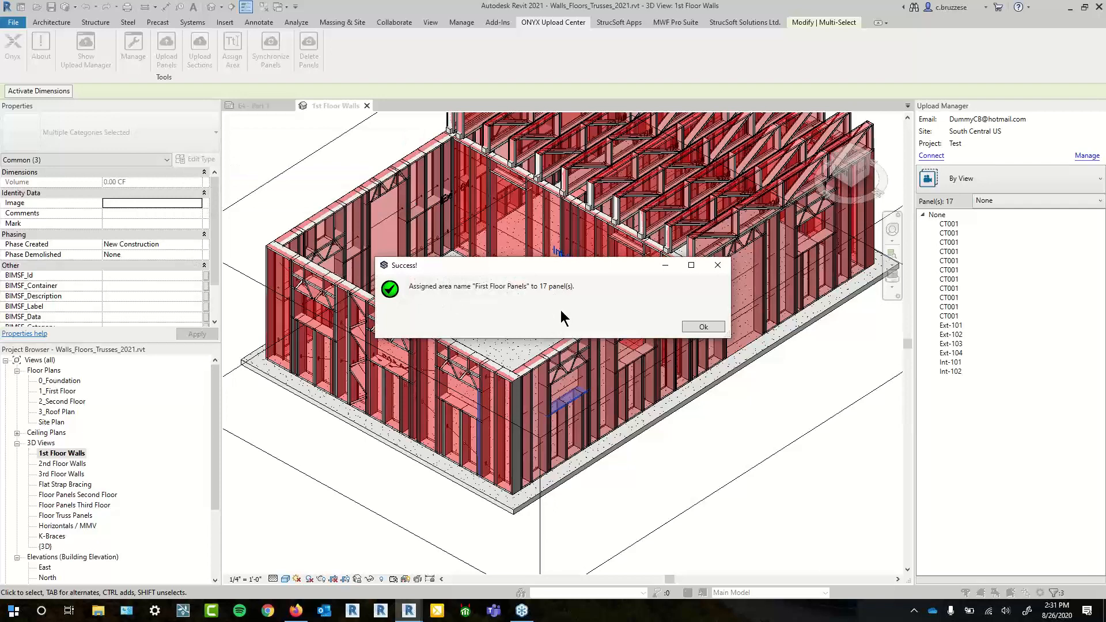
{"action": "left_click", "coordinate": [693, 329]}
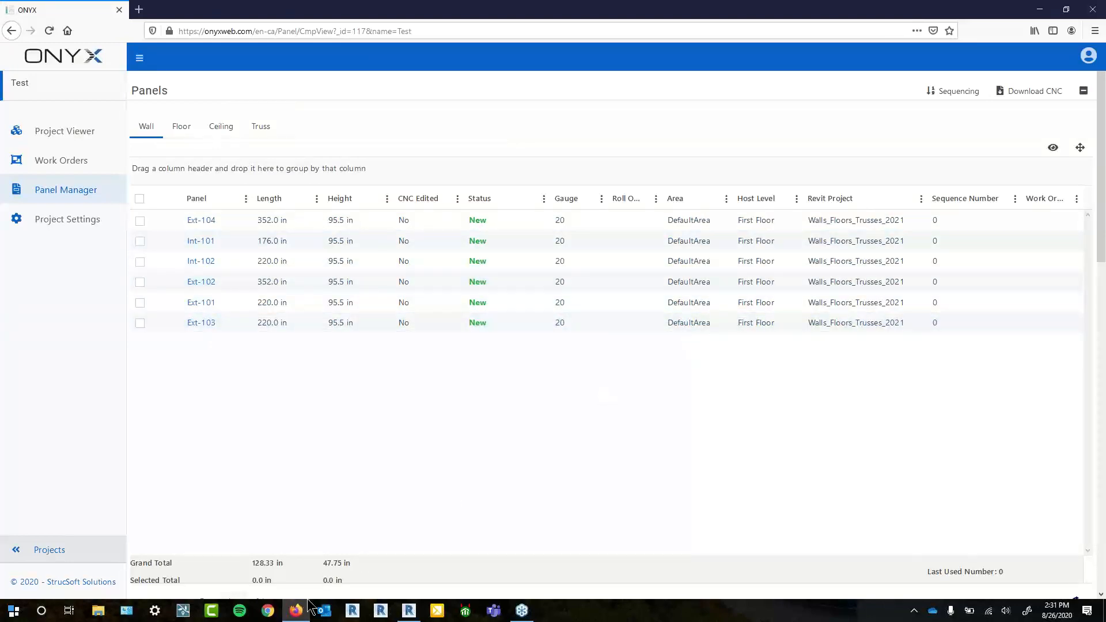
- Select the front-left wall panel and unlock it with MWF Pro Suite's Unlock Panel/Group
{"action": "left_click", "coordinate": [409, 611]}
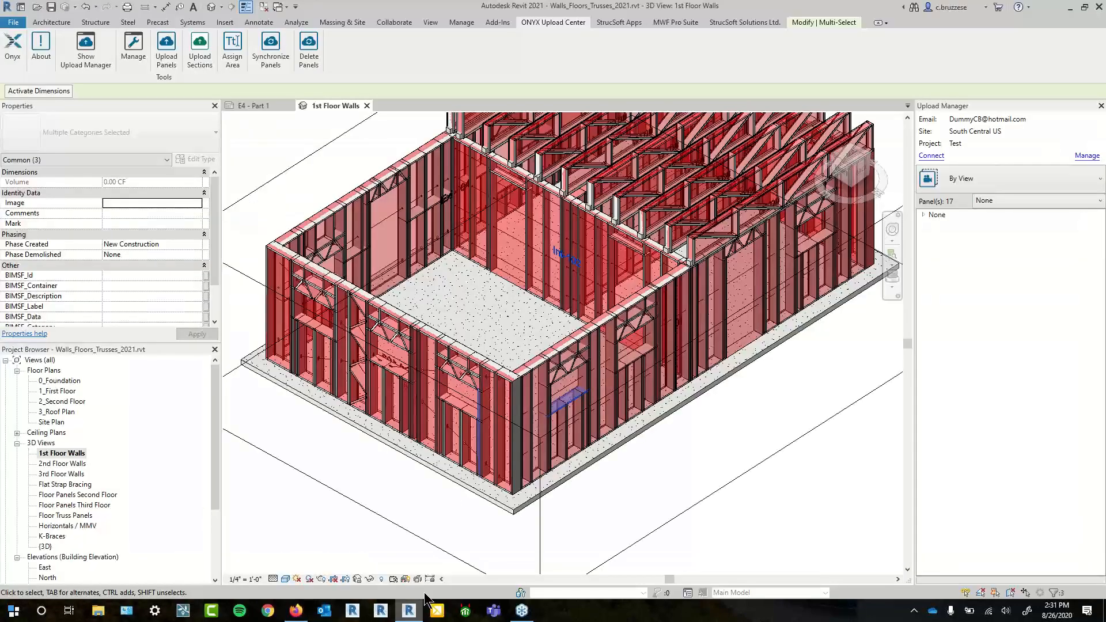
{"action": "left_click", "coordinate": [517, 372]}
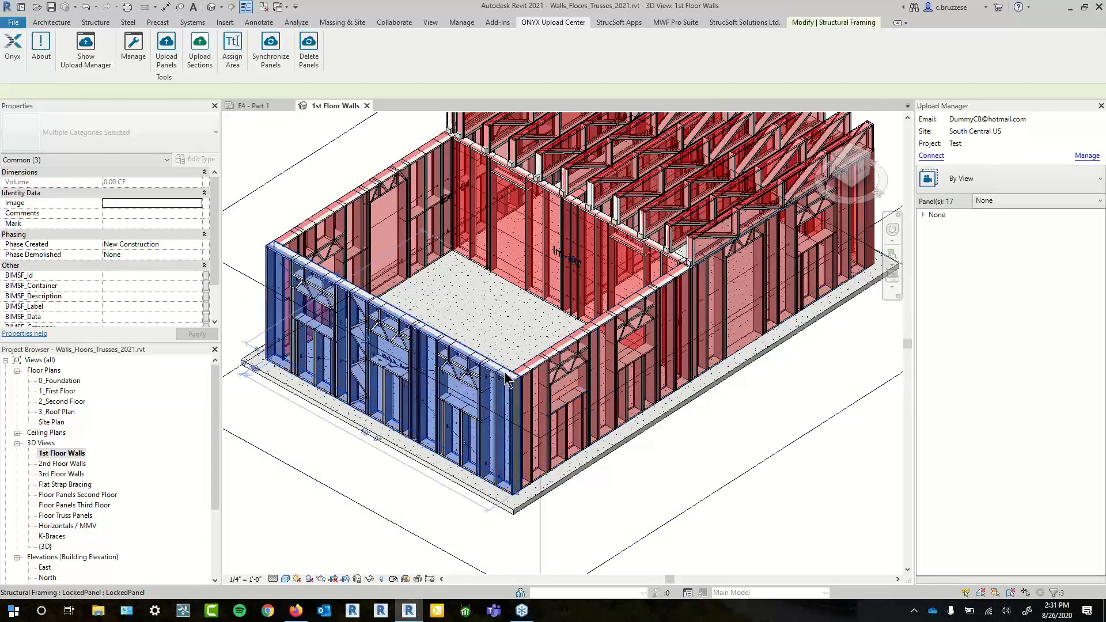
{"action": "left_click", "coordinate": [671, 21]}
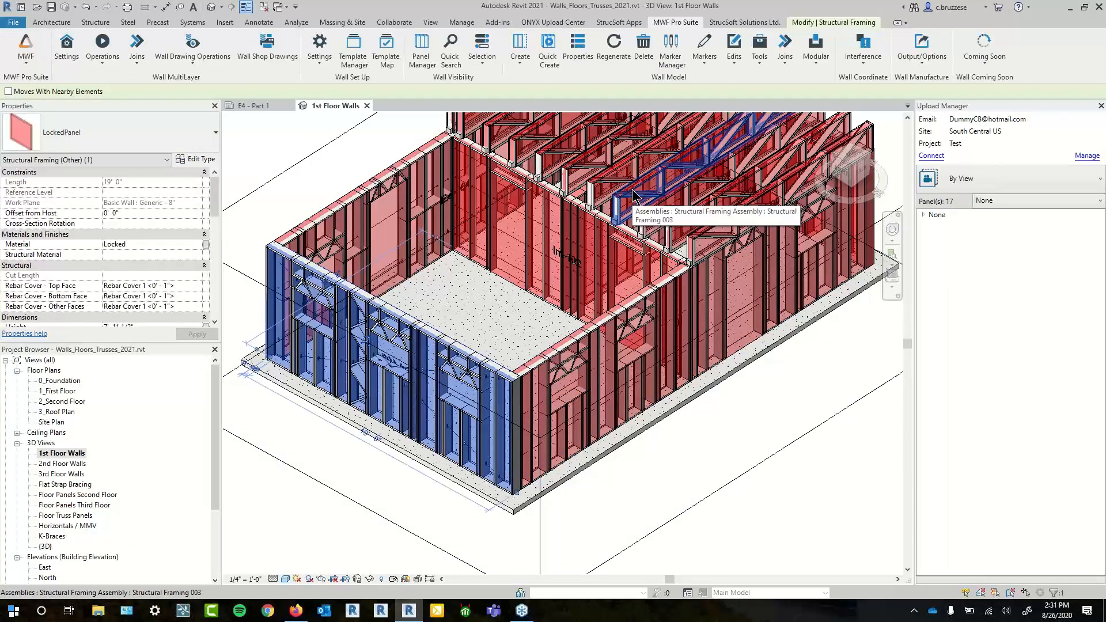
{"action": "left_click", "coordinate": [312, 59]}
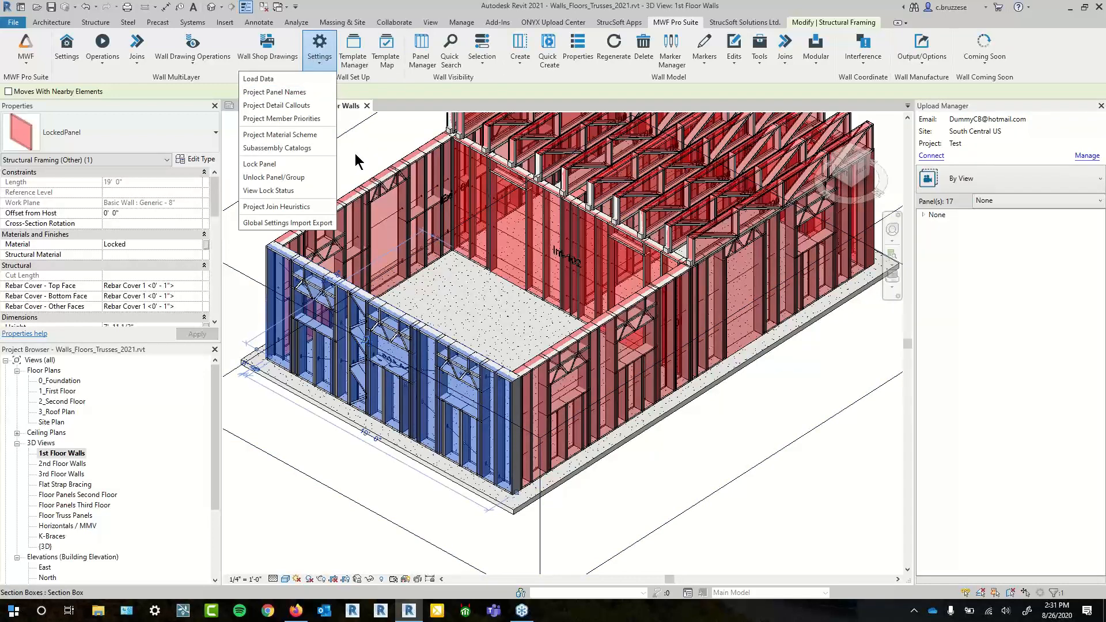
{"action": "left_click", "coordinate": [327, 178]}
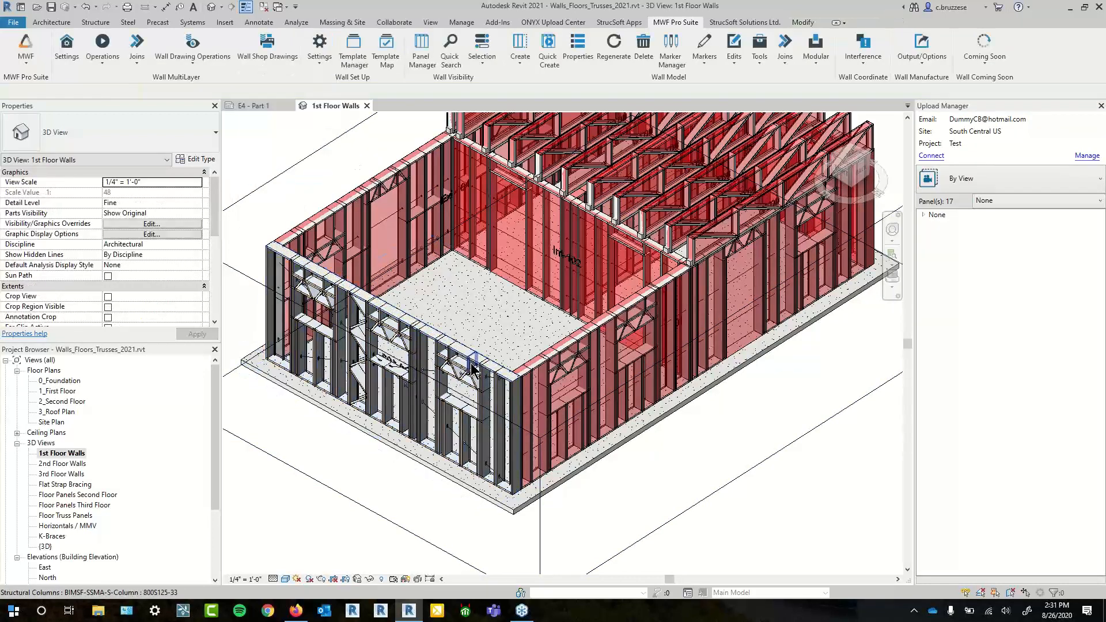
{"action": "left_click", "coordinate": [448, 426]}
- Review panel Ext-103's Miscellaneous properties and Category choices, closing without changes
{"action": "left_click", "coordinate": [579, 57]}
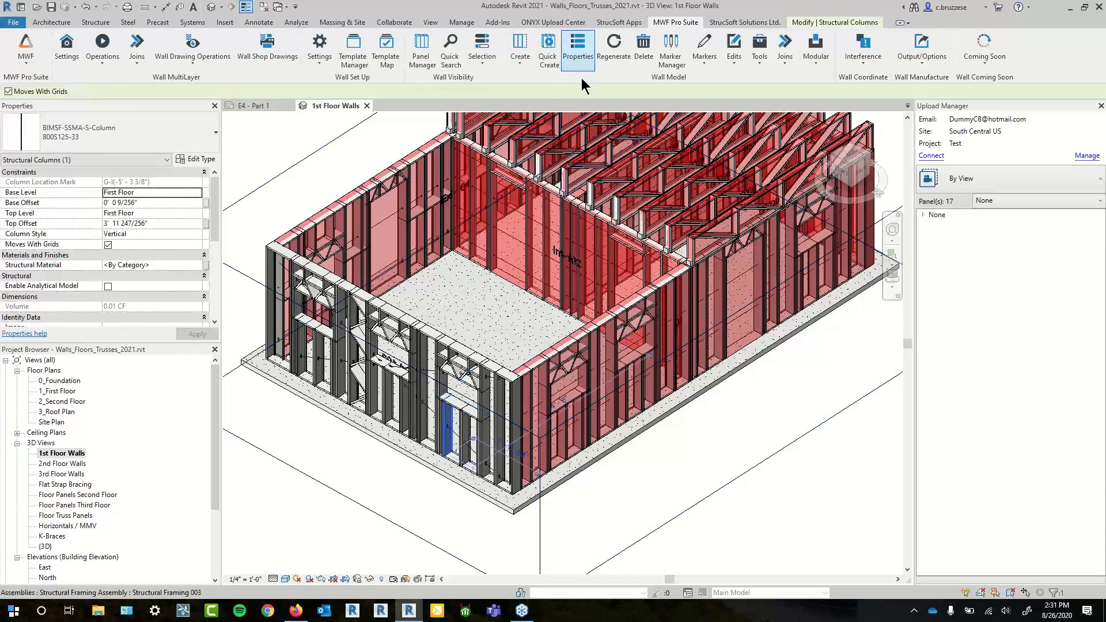
{"action": "left_click", "coordinate": [576, 211]}
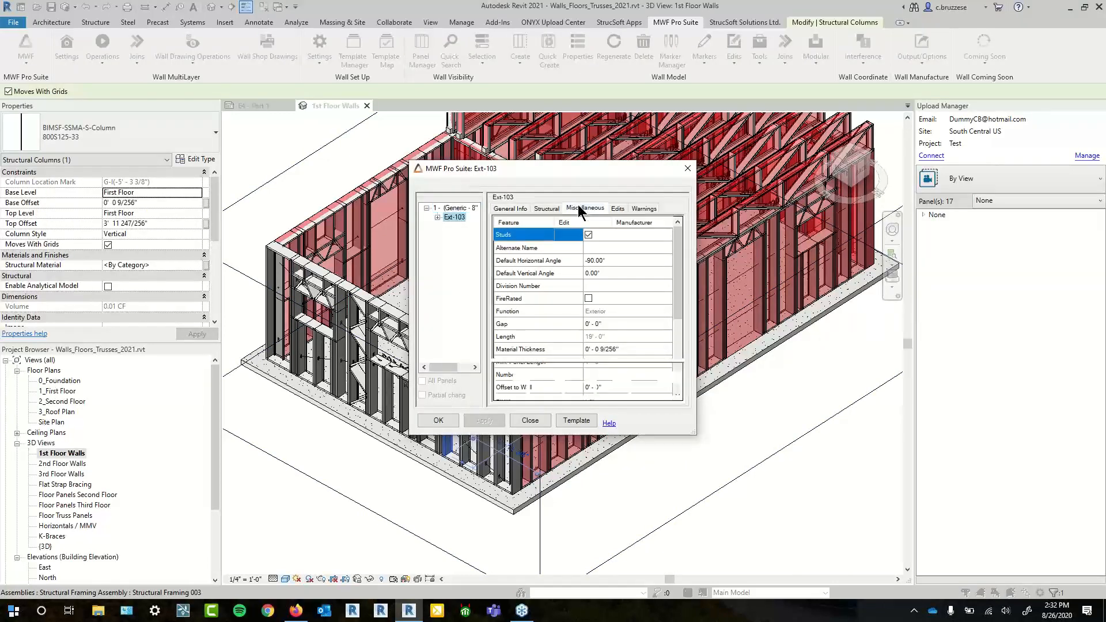
{"action": "left_click", "coordinate": [674, 390]}
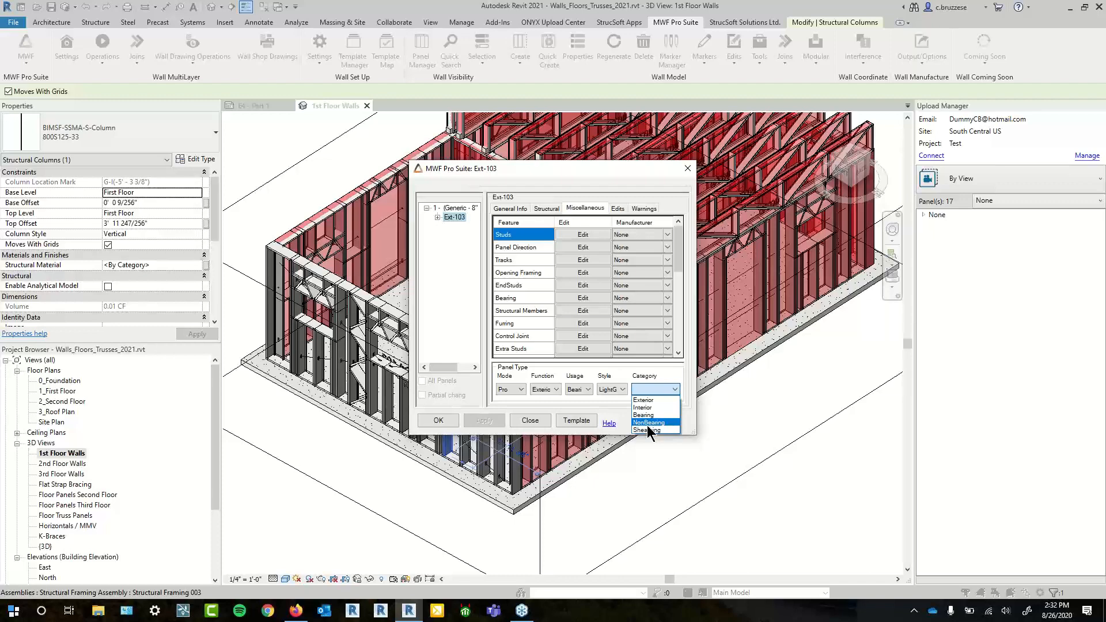
{"action": "left_click", "coordinate": [793, 414]}
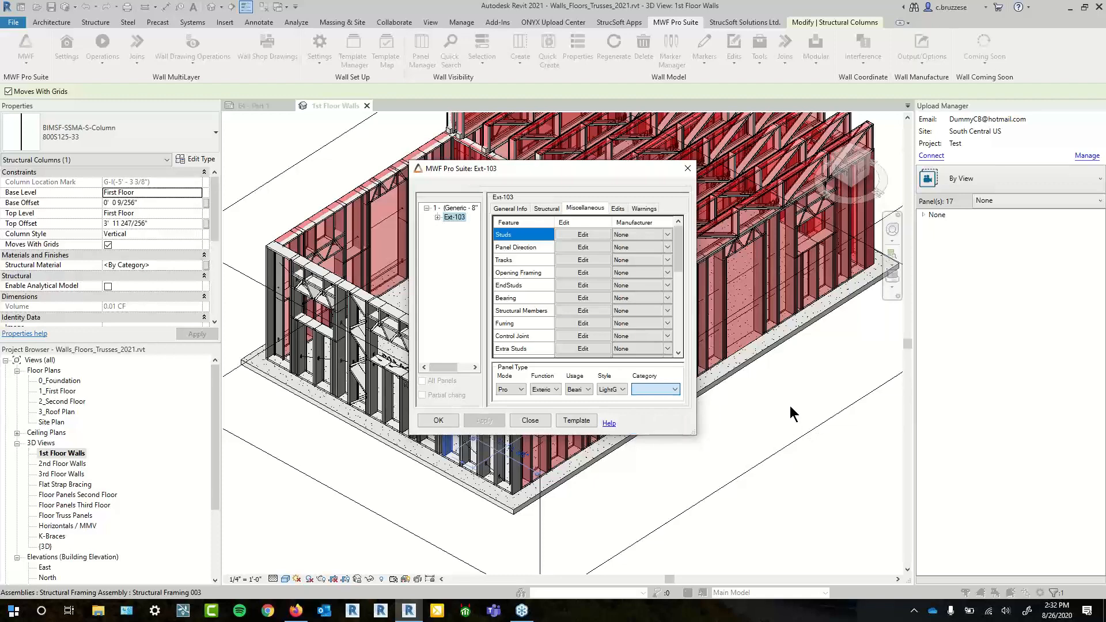
{"action": "left_click", "coordinate": [688, 169]}
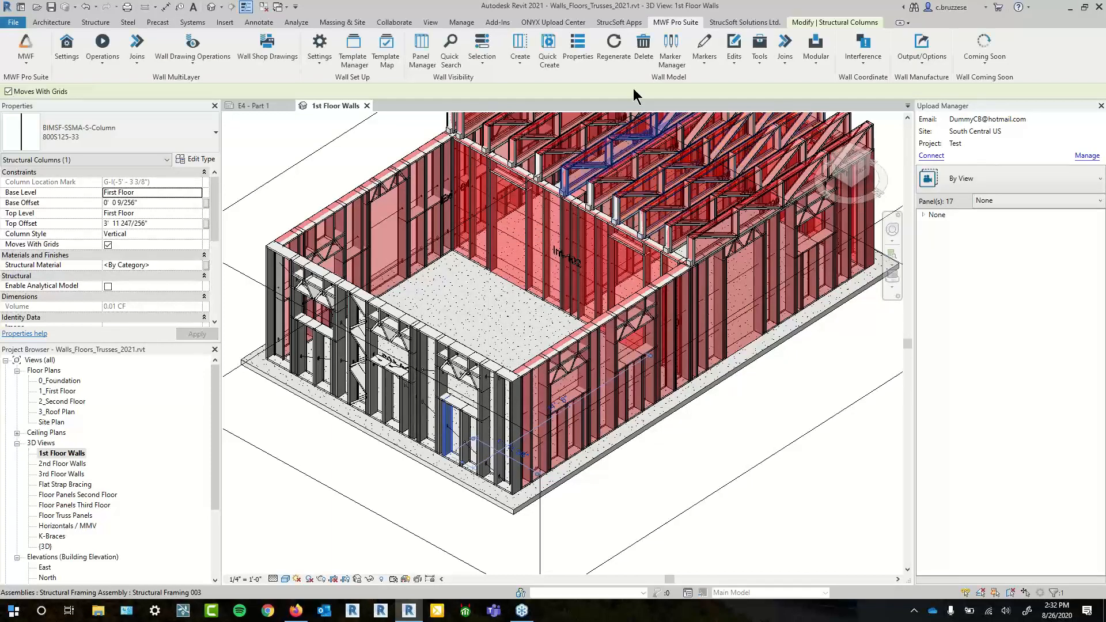
{"action": "left_click", "coordinate": [553, 22]}
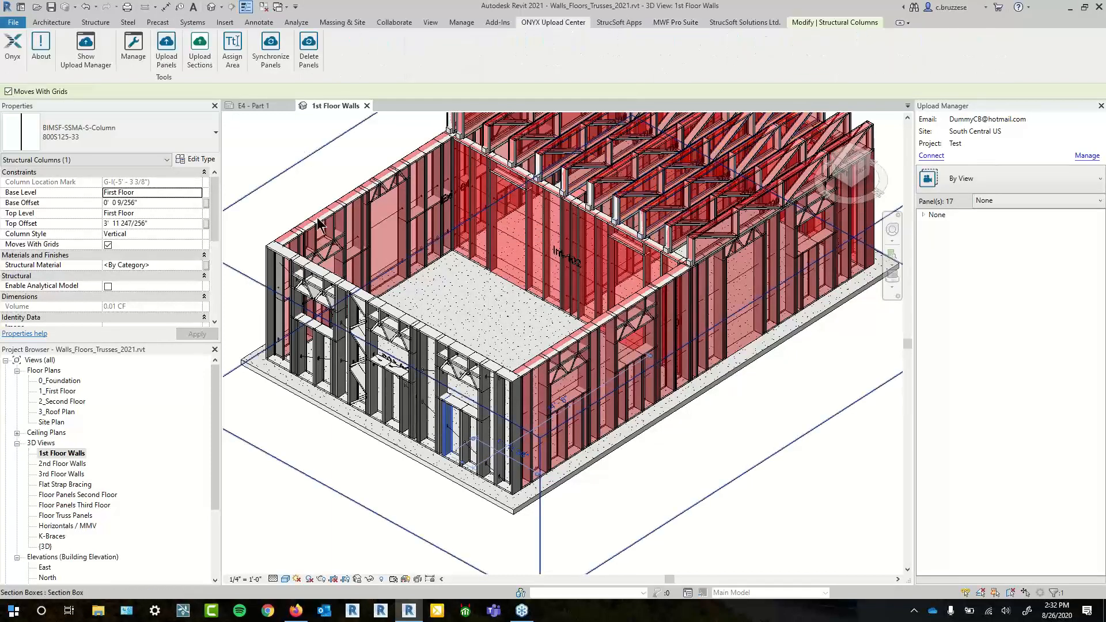
- Open the Delete Panels manager and enlarge its panel list
{"action": "left_click_drag", "start_coordinate": [323, 192], "coordinate": [348, 184]}
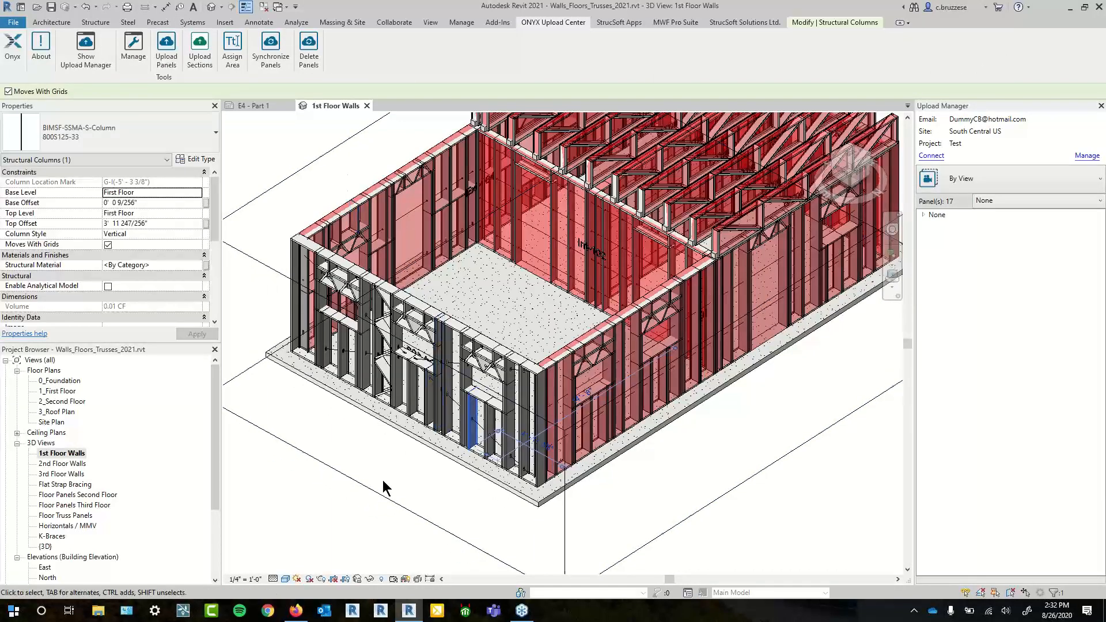
{"action": "left_click_drag", "start_coordinate": [359, 508], "coordinate": [344, 523]}
{"action": "key", "text": "Escape"}
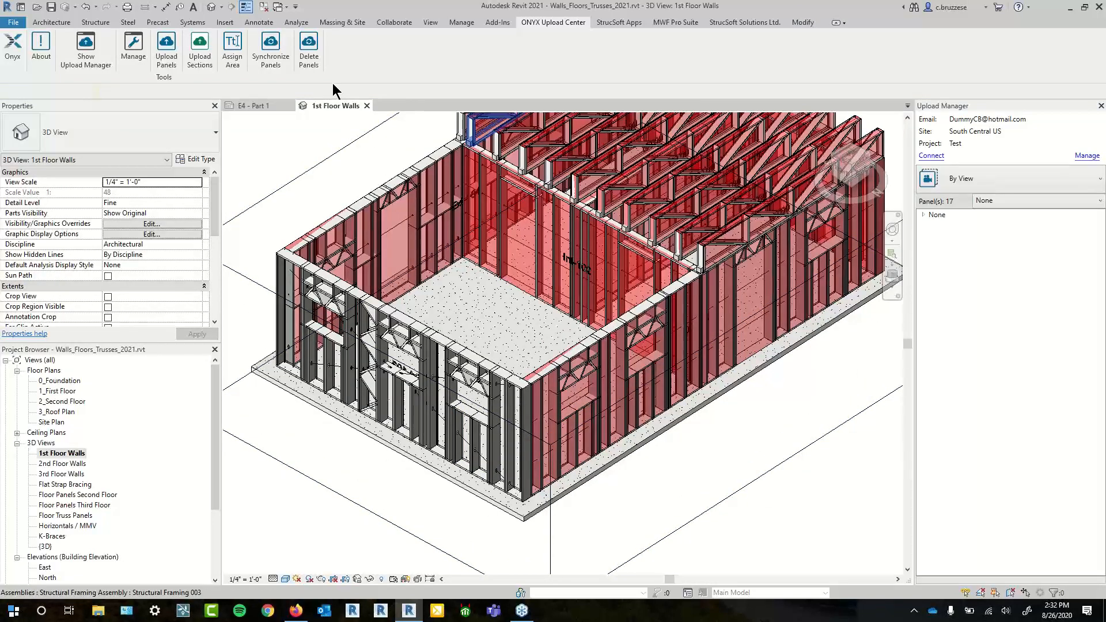
{"action": "left_click", "coordinate": [308, 59]}
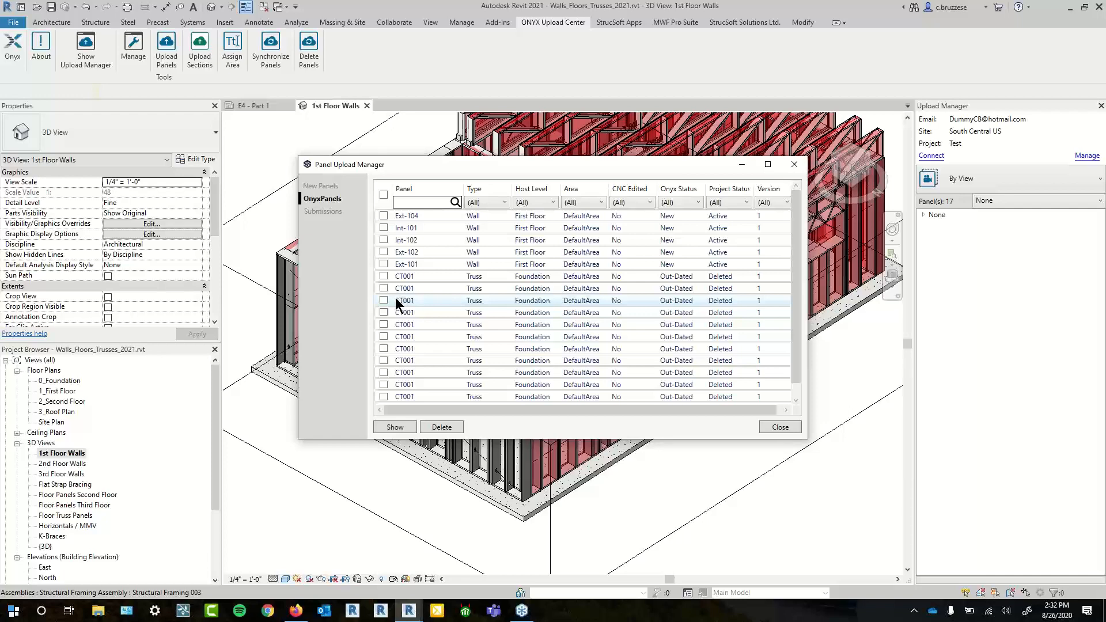
{"action": "left_click", "coordinate": [295, 610]}
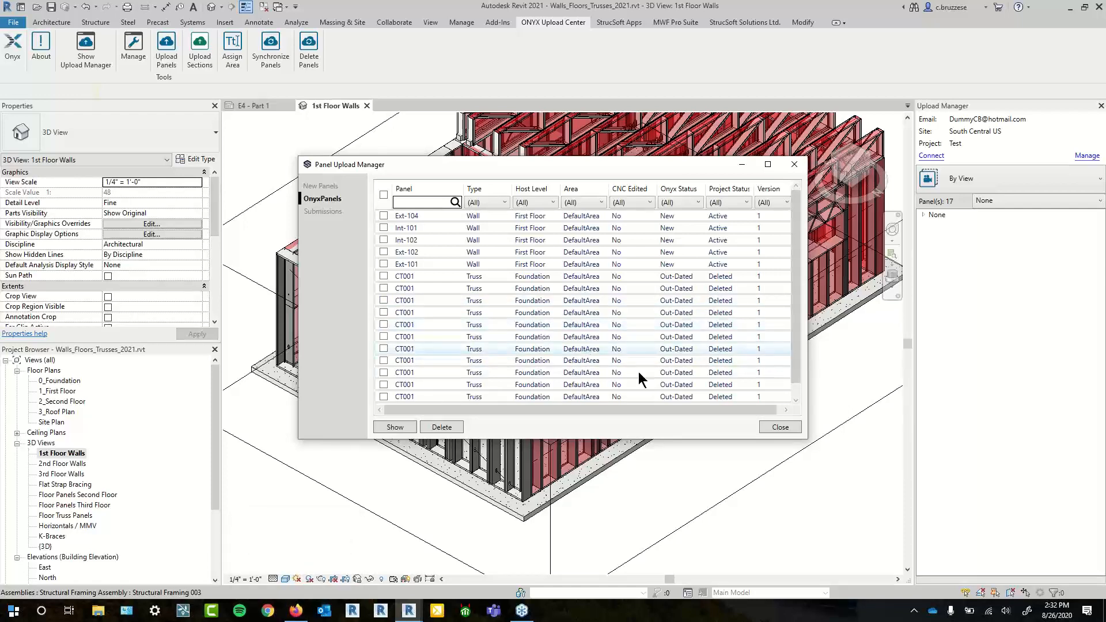
{"action": "left_click_drag", "start_coordinate": [807, 438], "coordinate": [908, 468]}
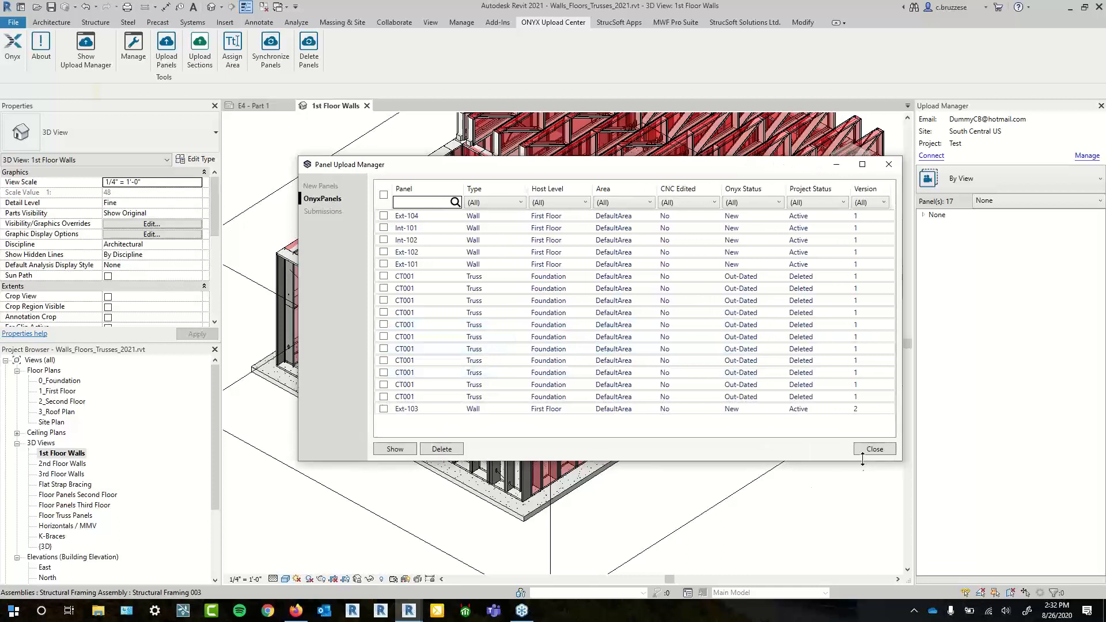
- Check all panels and filter to Type Wall, Host Level First Floor, Area DefaultArea
{"action": "left_click", "coordinate": [383, 196]}
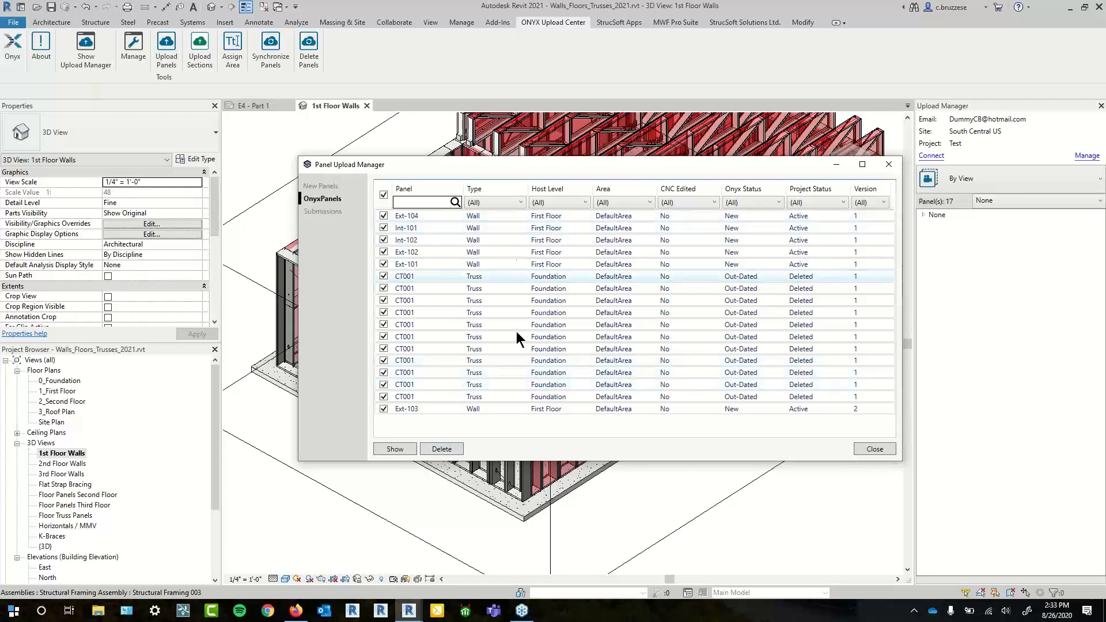
{"action": "left_click", "coordinate": [497, 203]}
{"action": "left_click", "coordinate": [488, 237]}
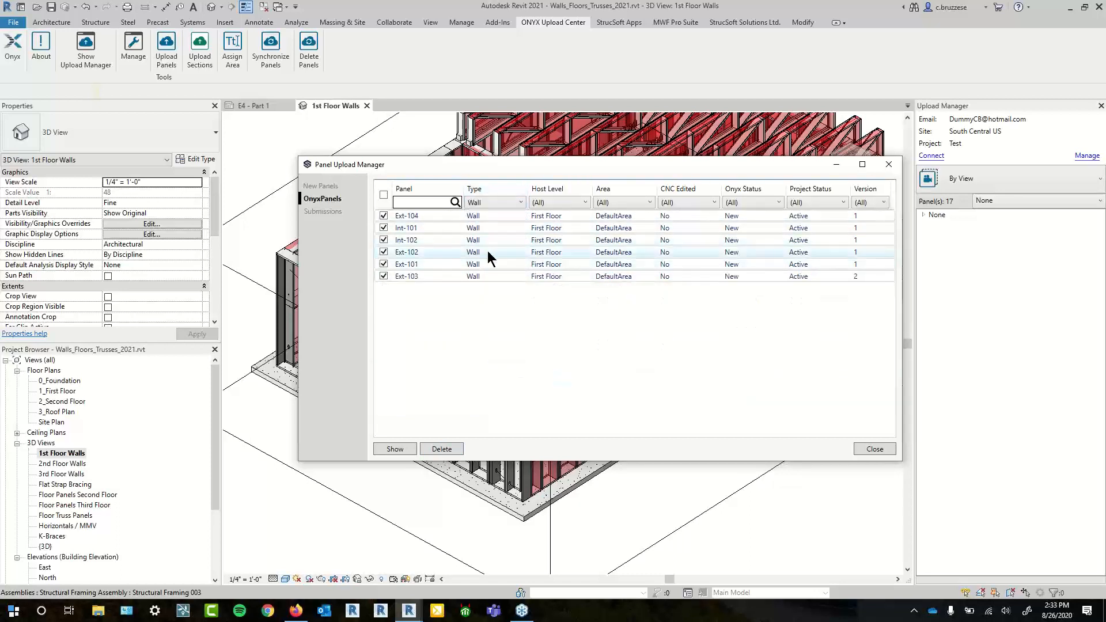
{"action": "left_click", "coordinate": [564, 203]}
{"action": "left_click", "coordinate": [562, 227]}
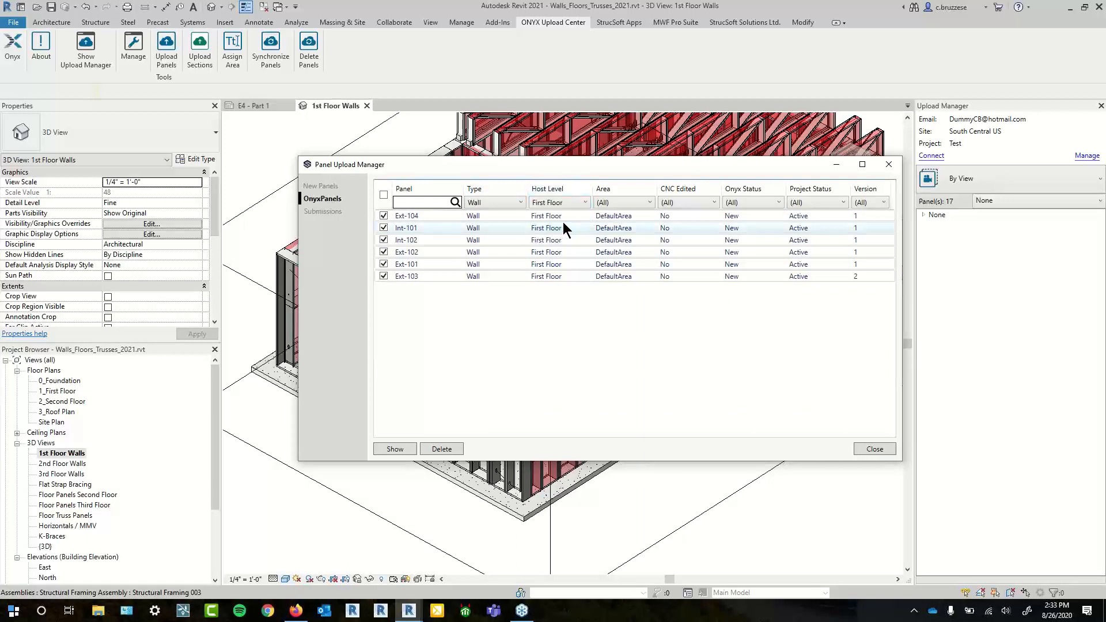
{"action": "left_click", "coordinate": [642, 202]}
{"action": "left_click", "coordinate": [639, 228]}
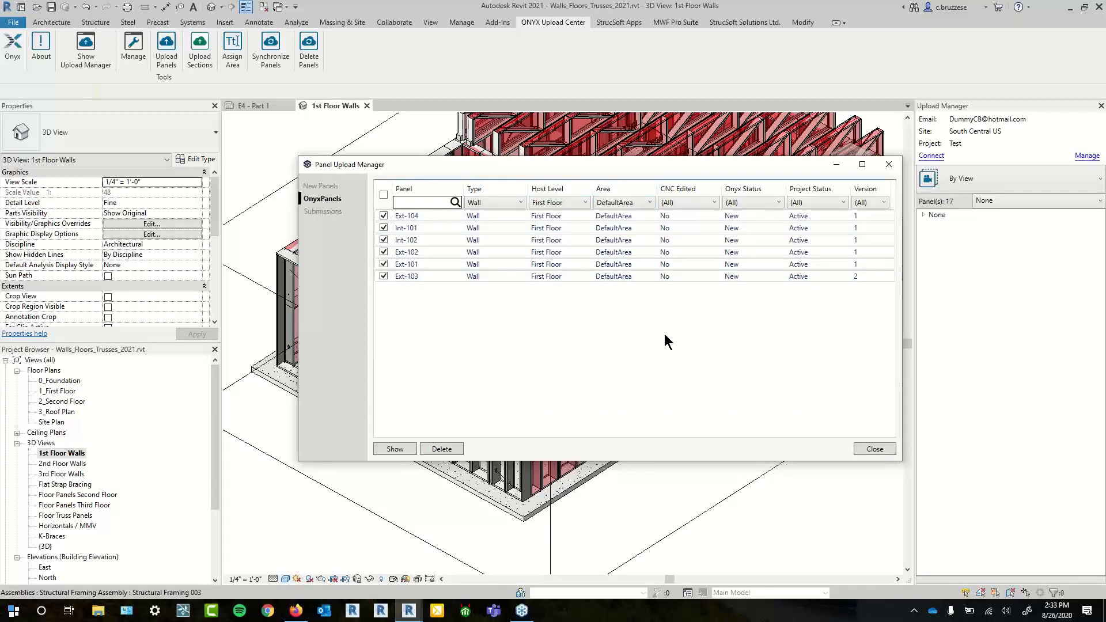
- Delete the six filtered wall panels from ONYX and close the upload manager
{"action": "left_click", "coordinate": [442, 450]}
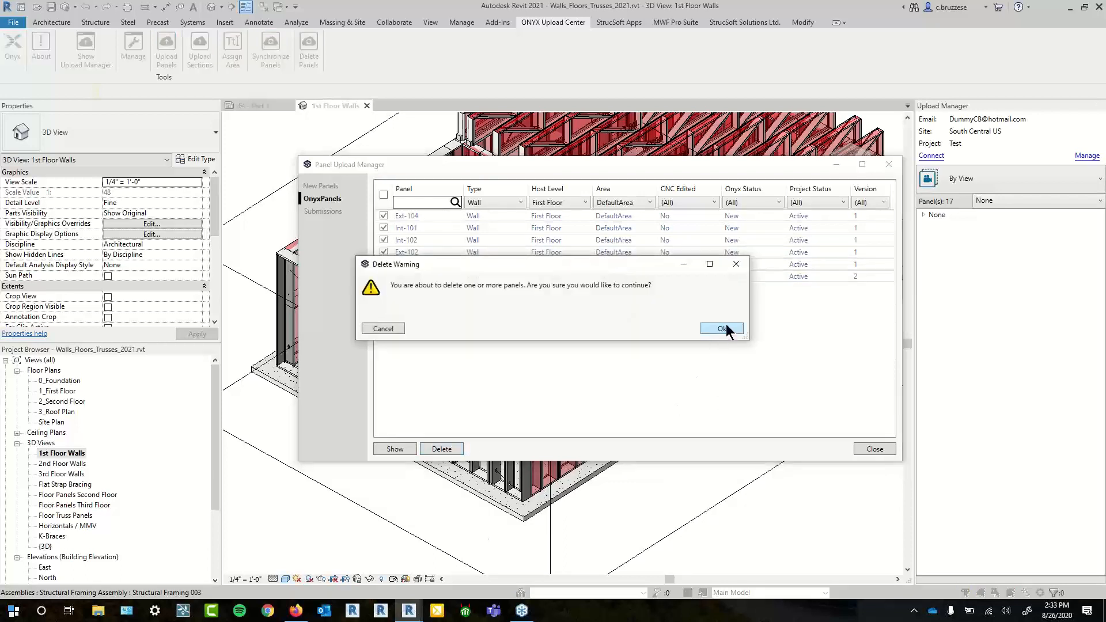
{"action": "left_click", "coordinate": [722, 329]}
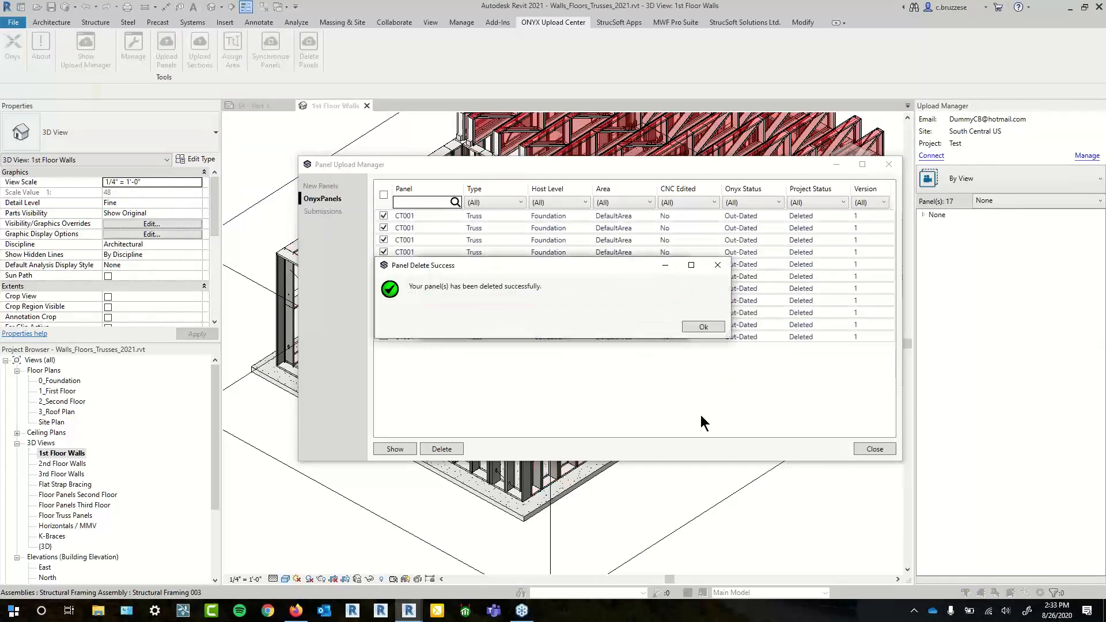
{"action": "left_click", "coordinate": [703, 327]}
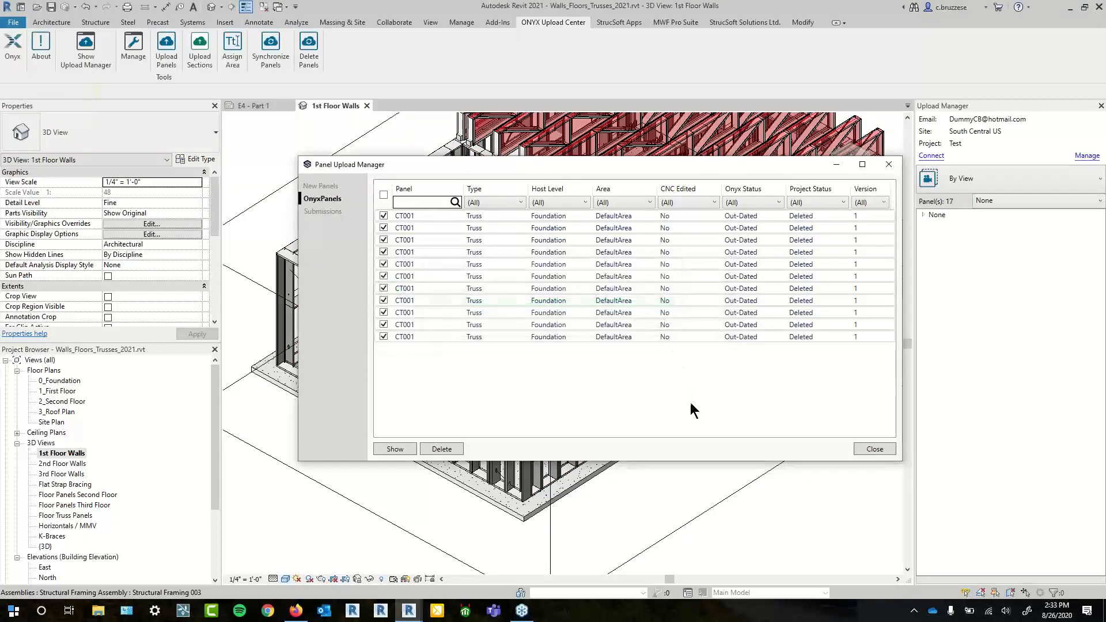
{"action": "left_click", "coordinate": [873, 452]}
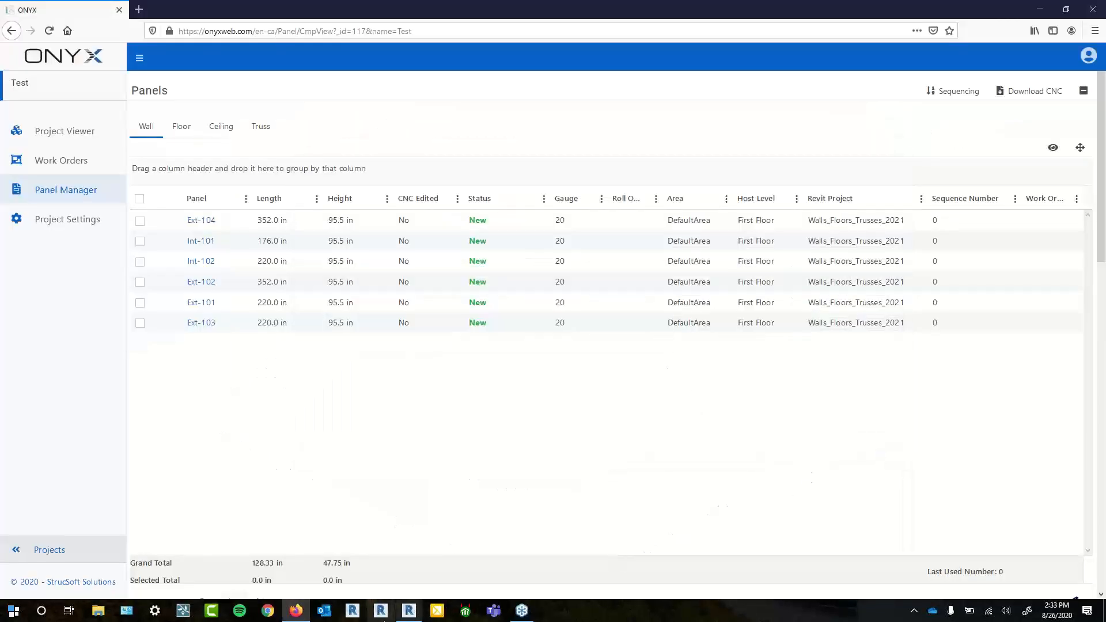
- Switch back to Revit's 1st Floor Walls 3D view and pan the model upward
{"action": "left_click", "coordinate": [401, 614]}
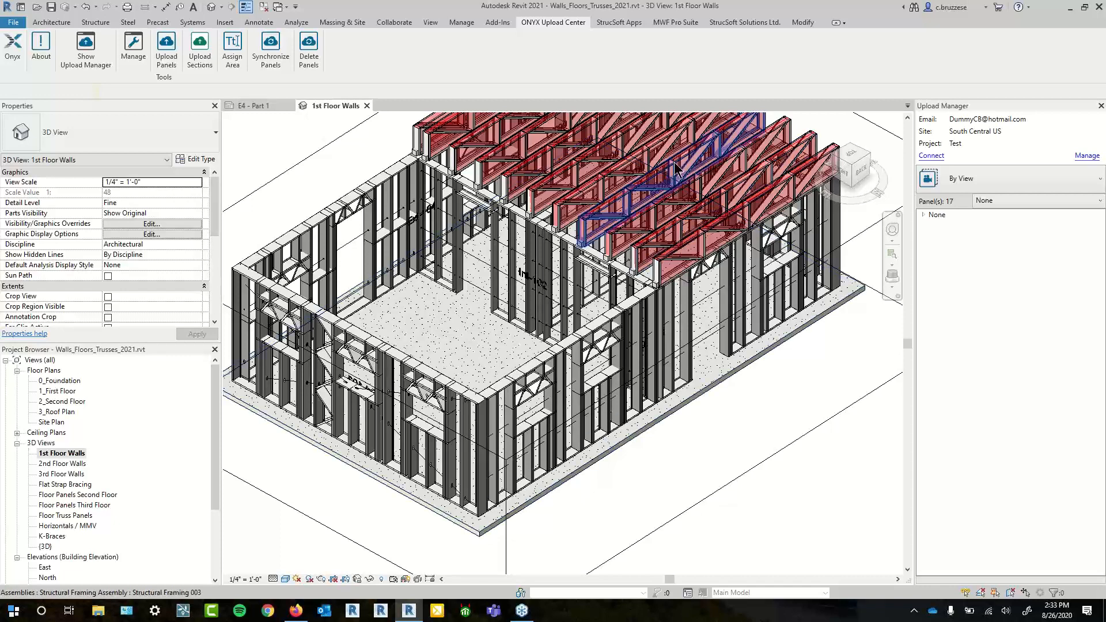
{"action": "left_click_drag", "start_coordinate": [470, 346], "coordinate": [462, 320]}
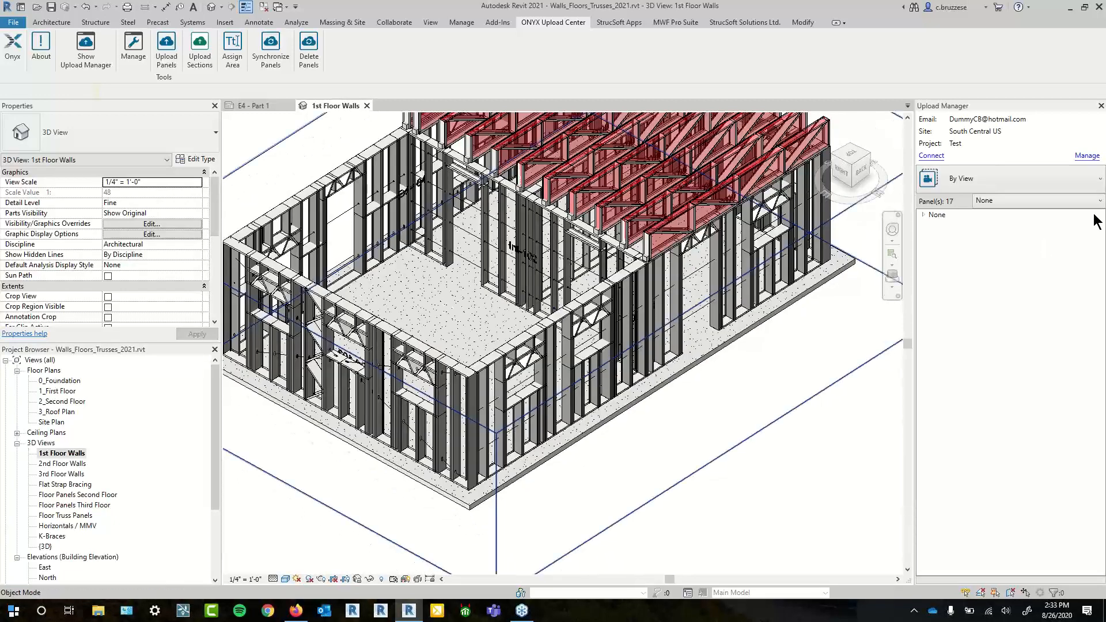